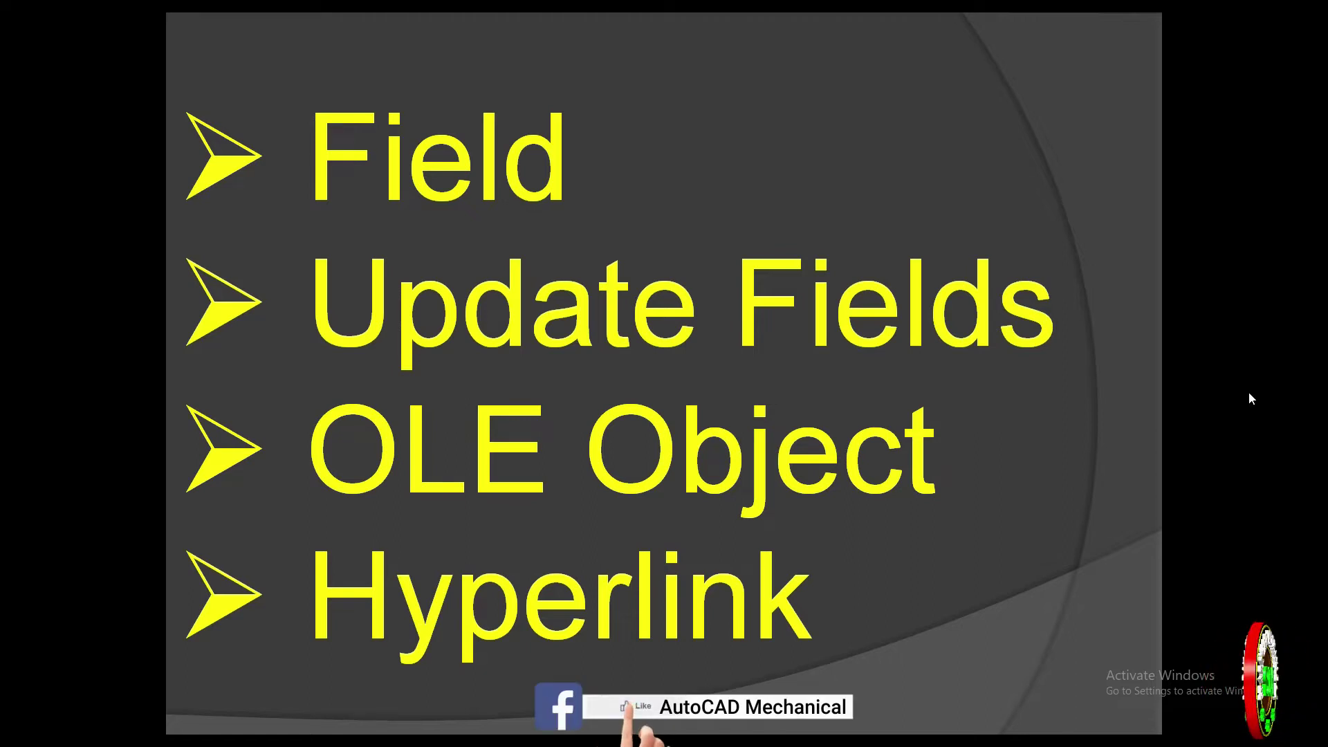
- Switch from the topic slides to the empty Drawing1 window in AutoCAD 2020 with Alt+Tab
{"action": "key", "text": "alt+Tab"}
{"action": "key", "text": "Tab"}
{"action": "key", "text": "Tab"}
{"action": "key", "text": "Tab"}
{"action": "key", "text": "Tab"}
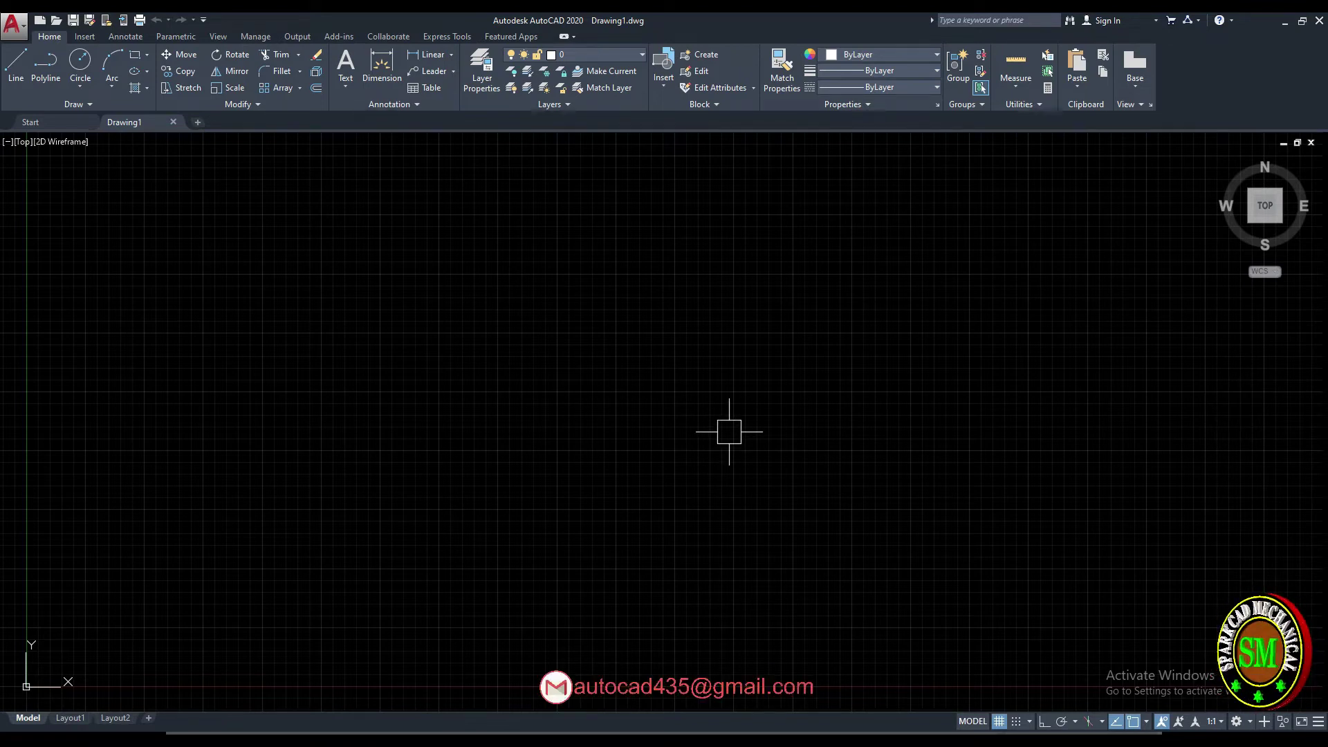
- Turn off the grid with F7 and draw a circle near the drawing's centre
{"action": "left_click", "coordinate": [84, 36]}
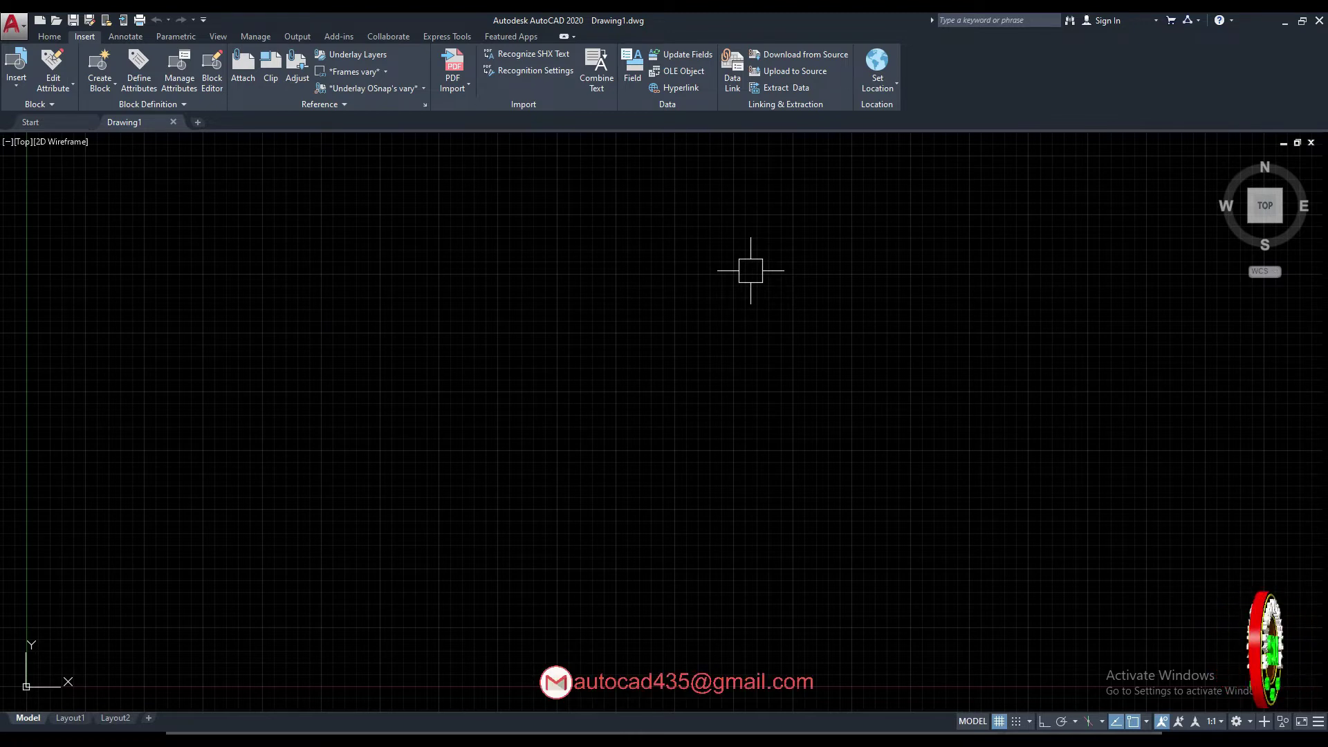
{"action": "key", "text": "F7"}
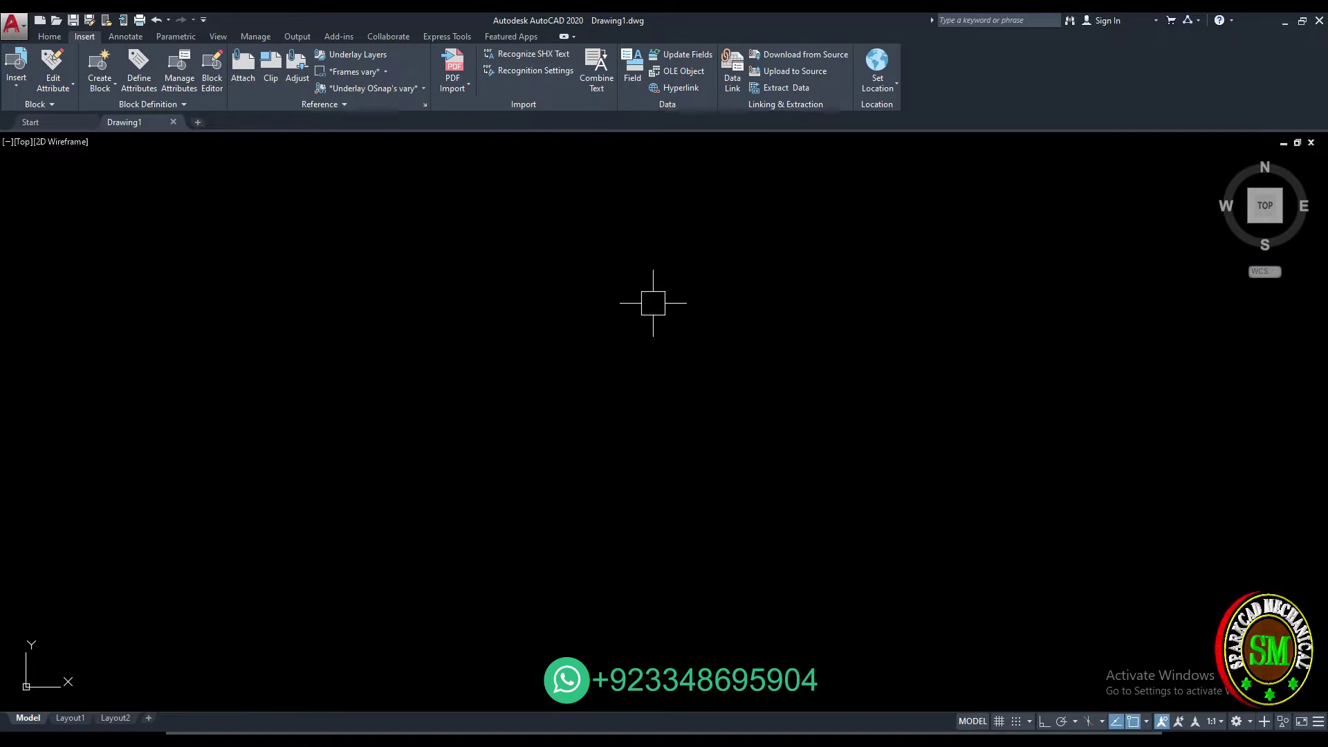
{"action": "type", "text": "c"}
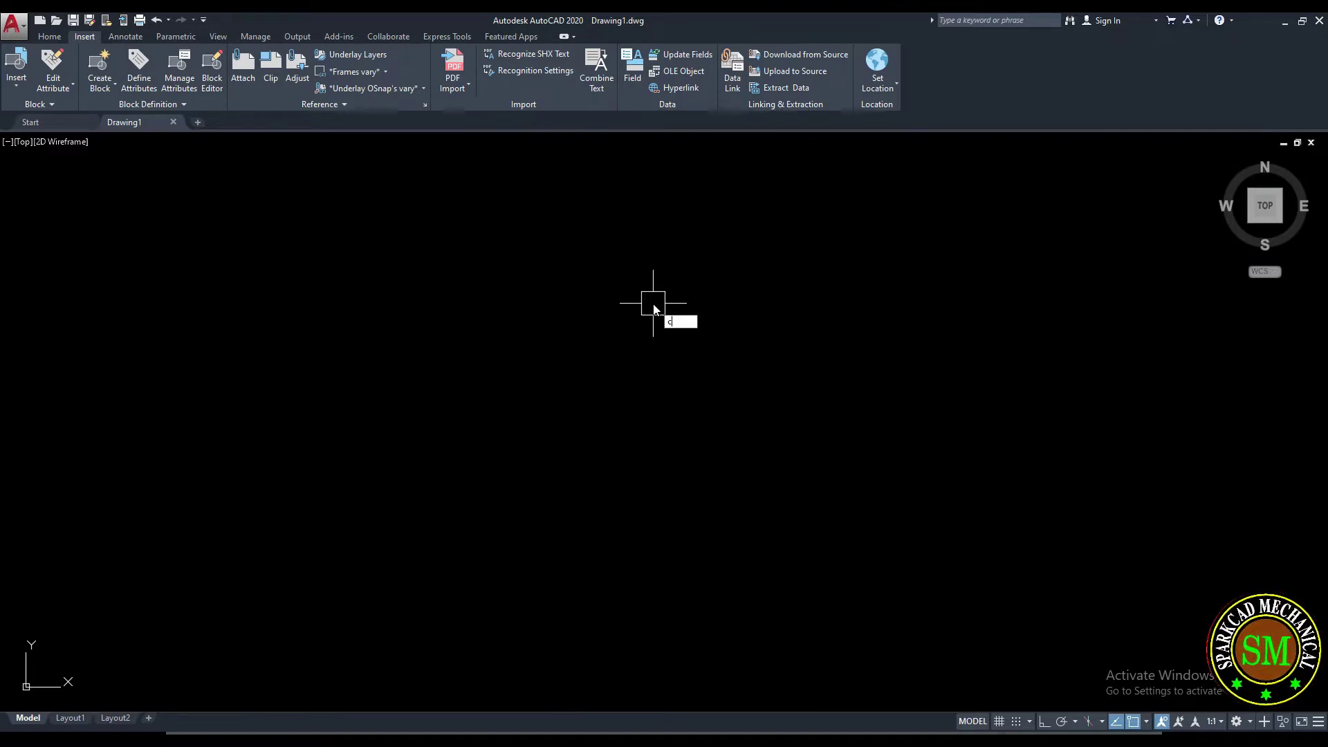
{"action": "key", "text": "Return"}
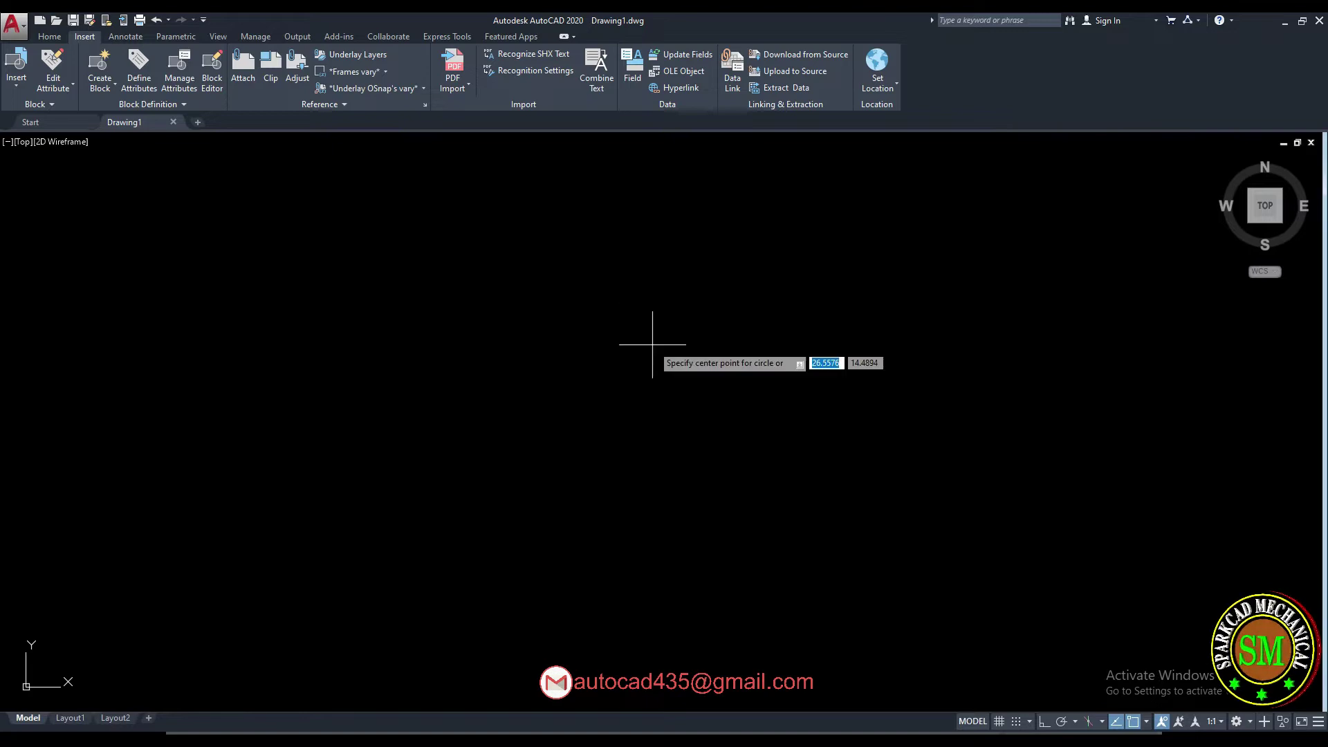
{"action": "left_click", "coordinate": [666, 375]}
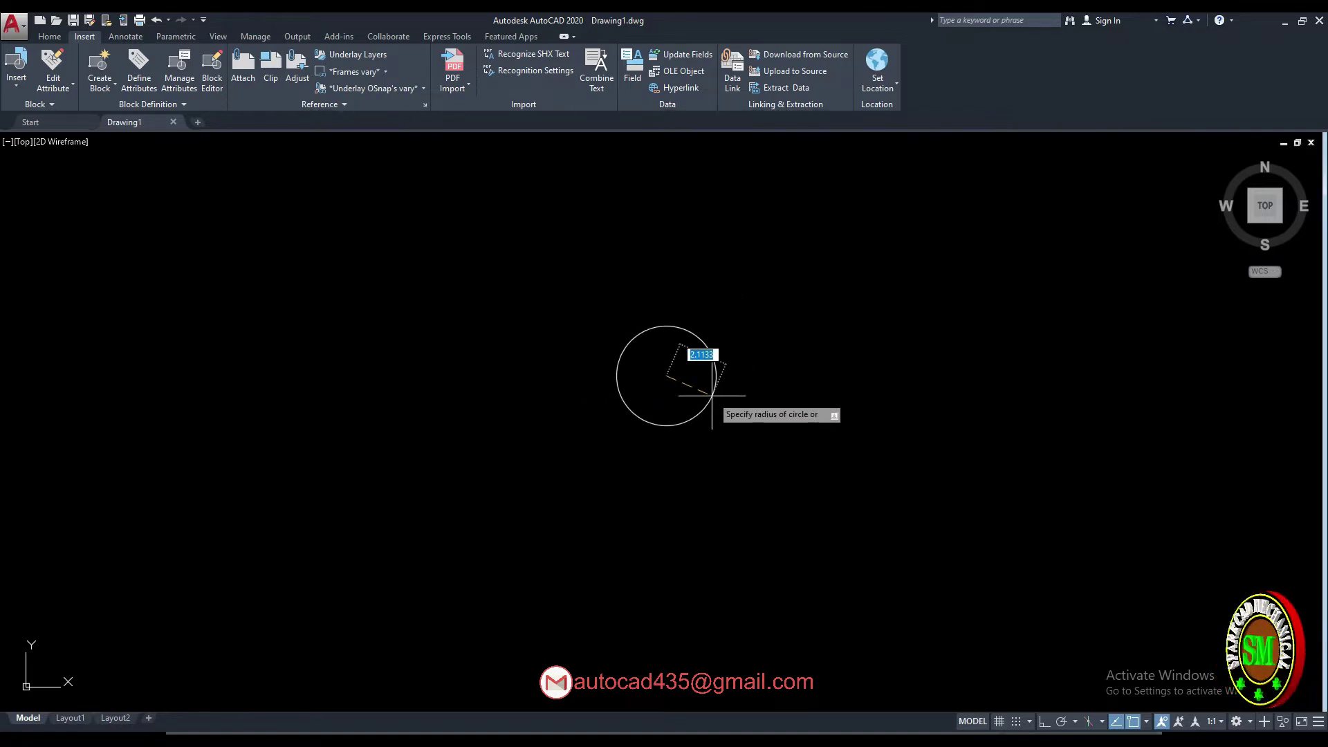
{"action": "left_click", "coordinate": [755, 403]}
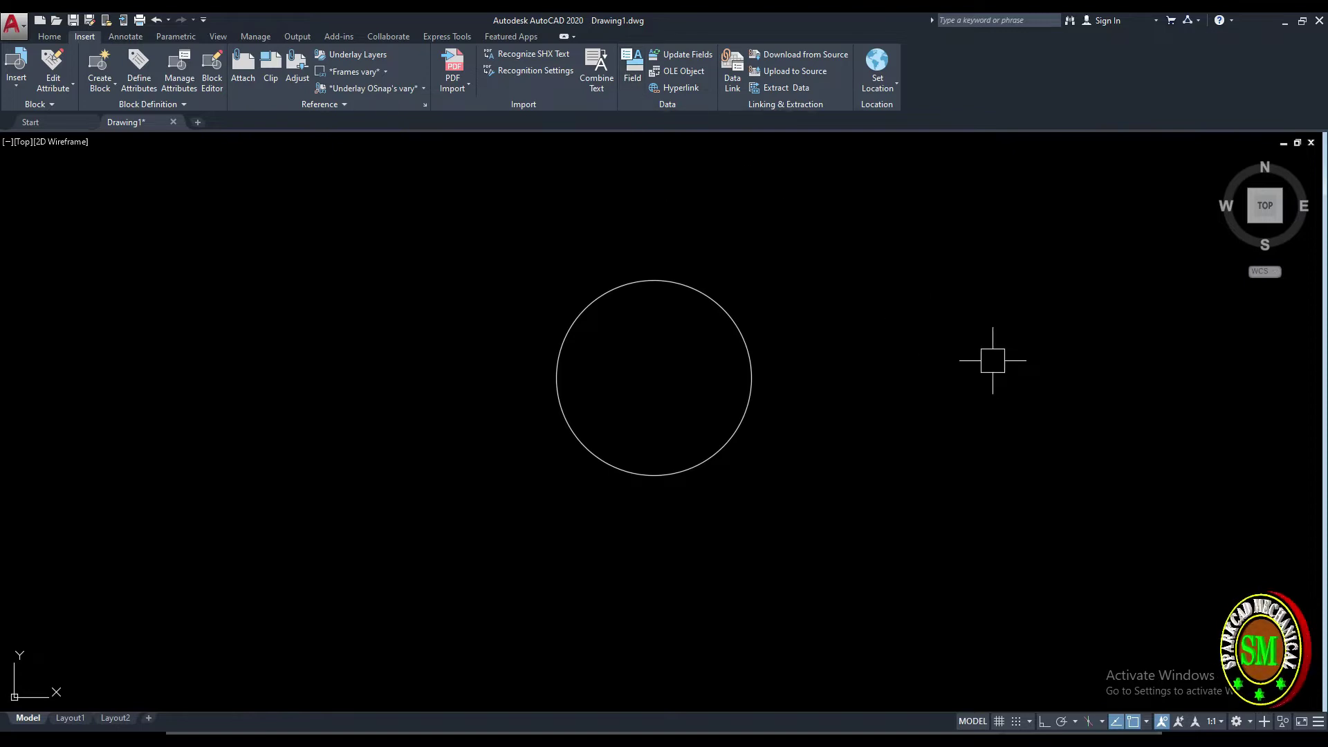
{"action": "type", "text": "fe"}
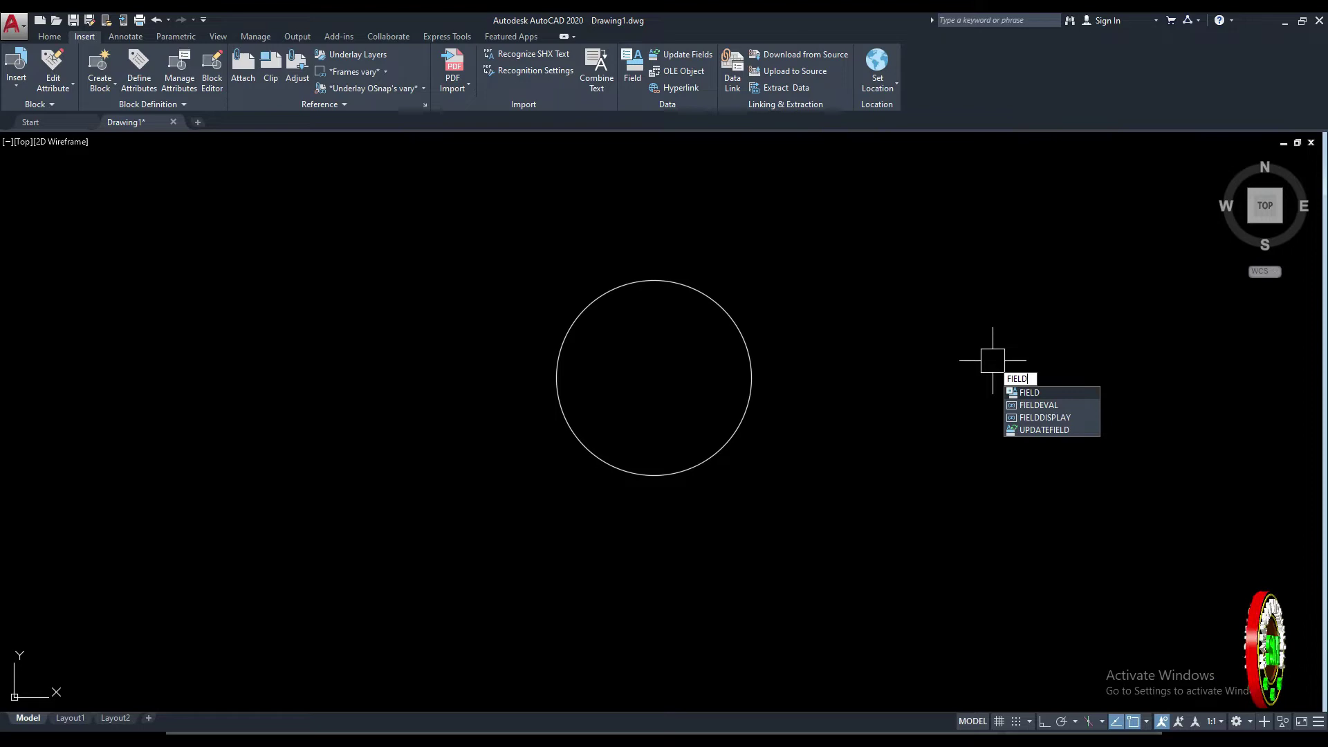
- Create an Object field reading the circle's Area in Decimal format (53.9795)
{"action": "key", "text": "Return"}
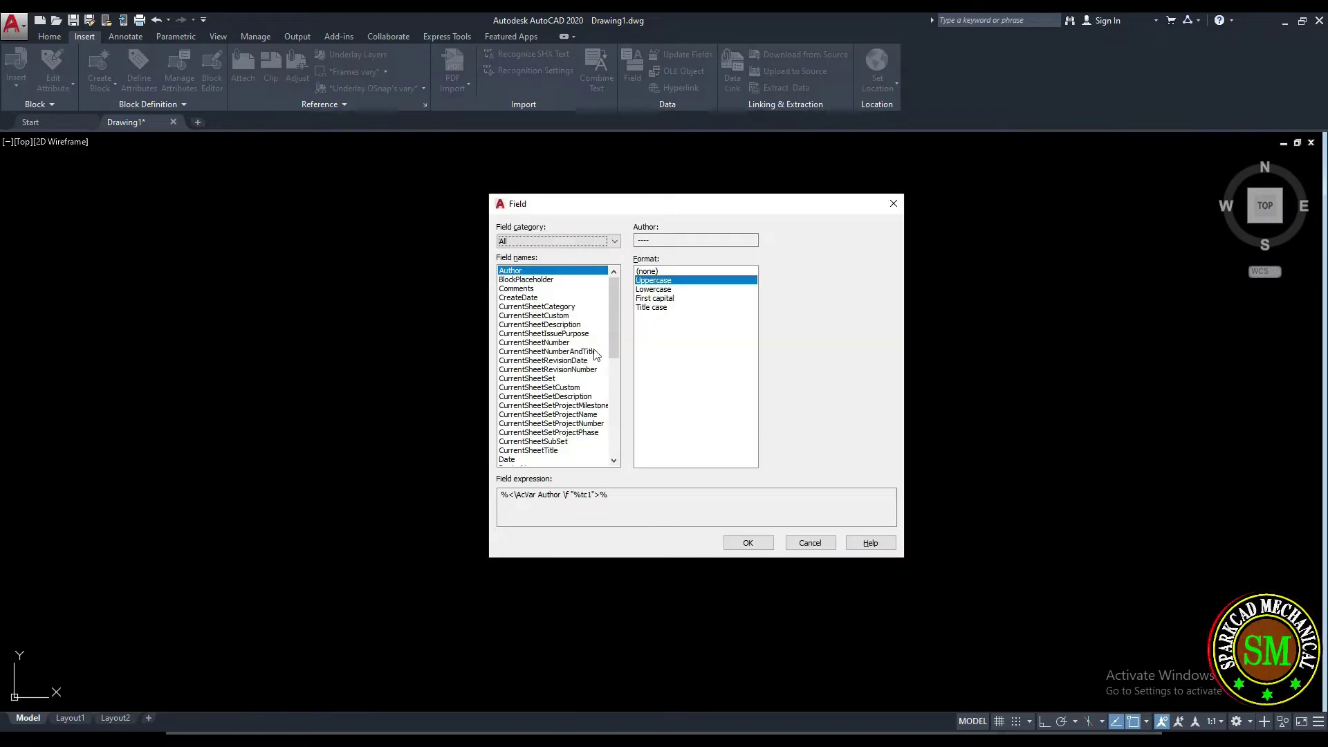
{"action": "mouse_move", "coordinate": [612, 334]}
{"action": "left_mouse_down"}
{"action": "mouse_move", "coordinate": [609, 421]}
{"action": "mouse_move", "coordinate": [624, 307]}
{"action": "mouse_move", "coordinate": [606, 395]}
{"action": "left_mouse_up"}
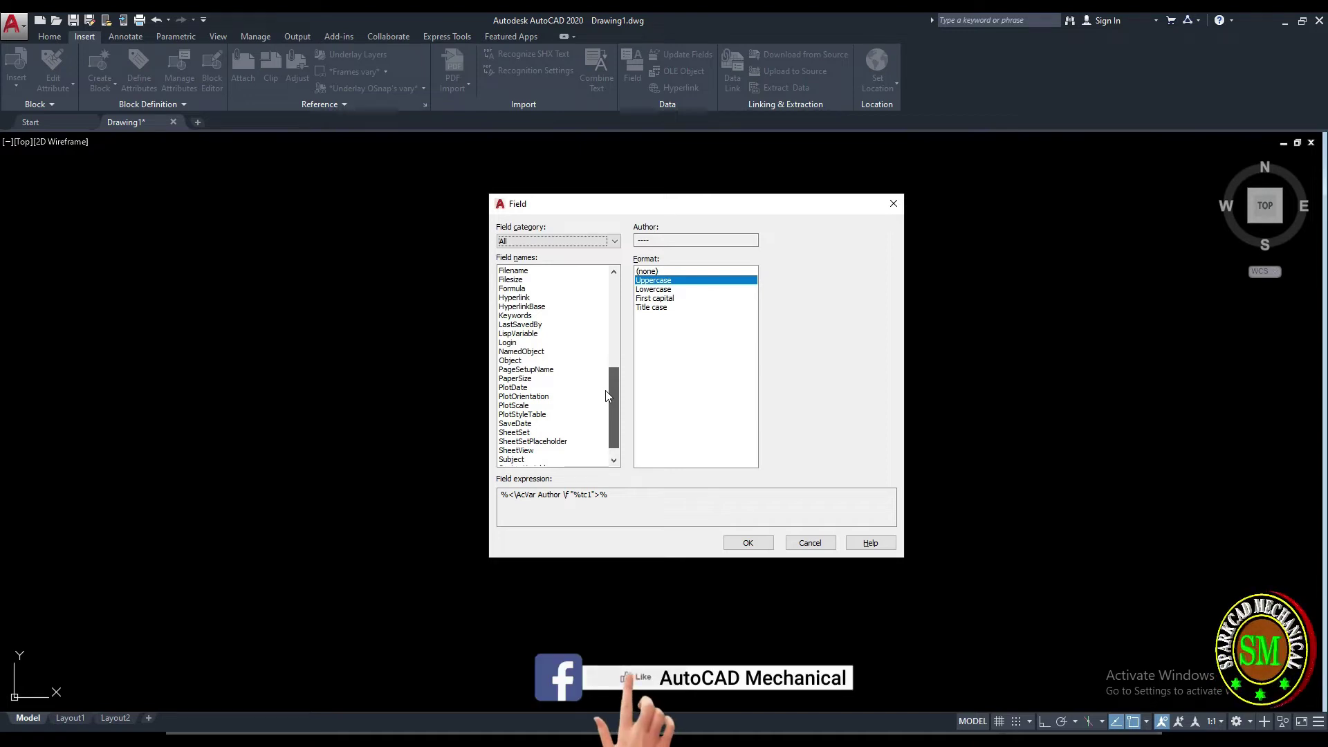
{"action": "left_click_drag", "start_coordinate": [605, 393], "coordinate": [606, 425]}
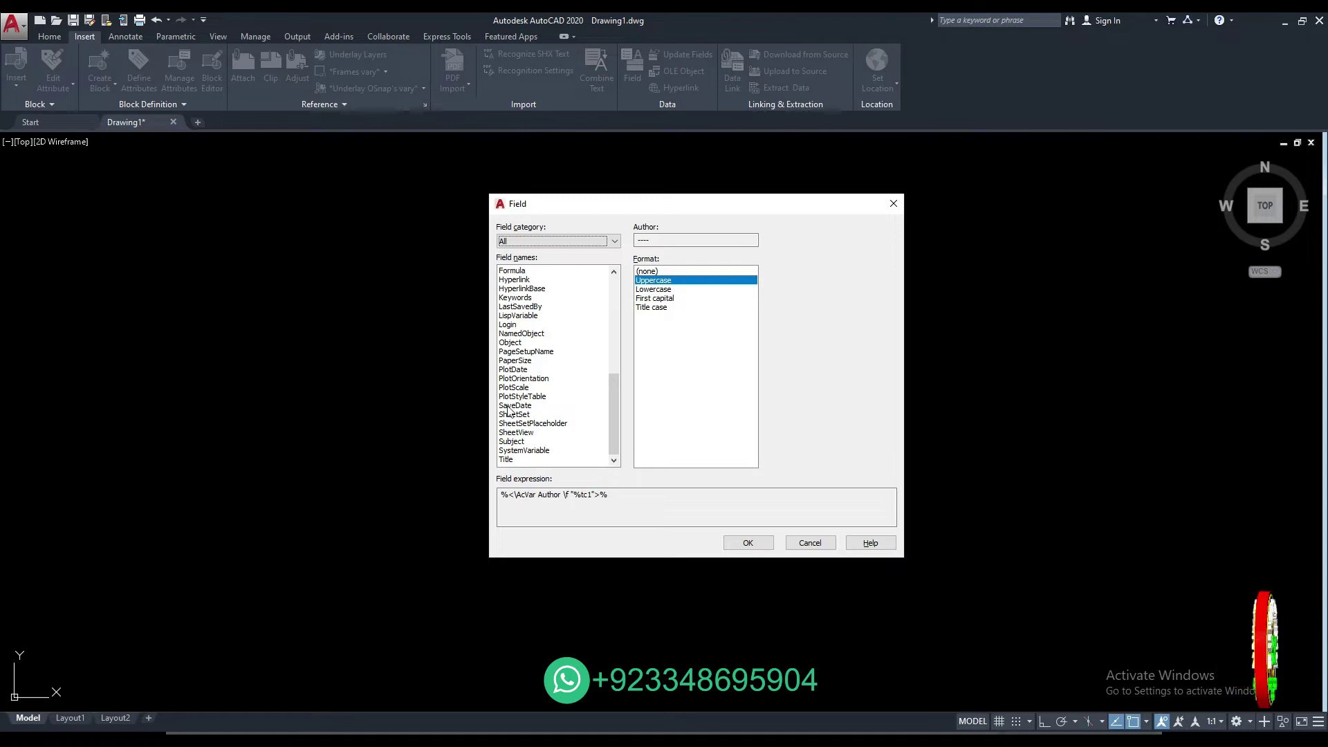
{"action": "left_click", "coordinate": [515, 343]}
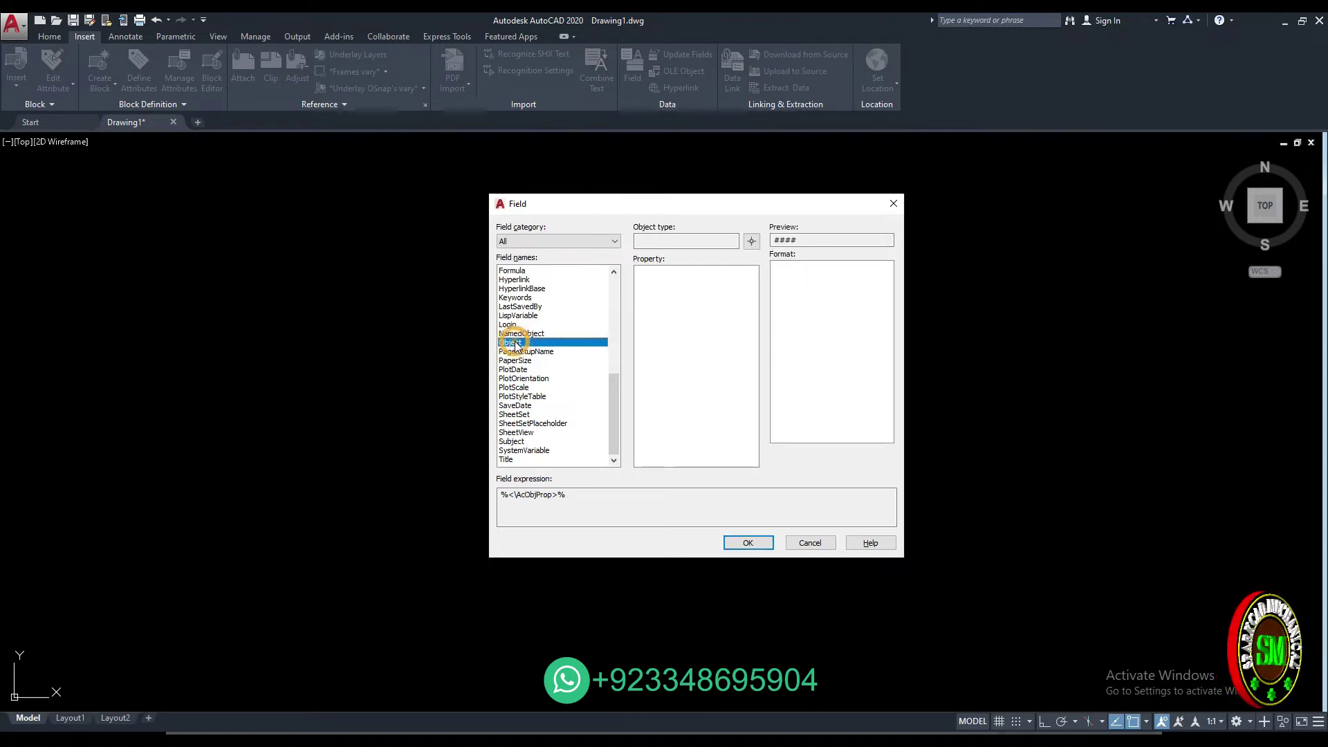
{"action": "left_click", "coordinate": [751, 242]}
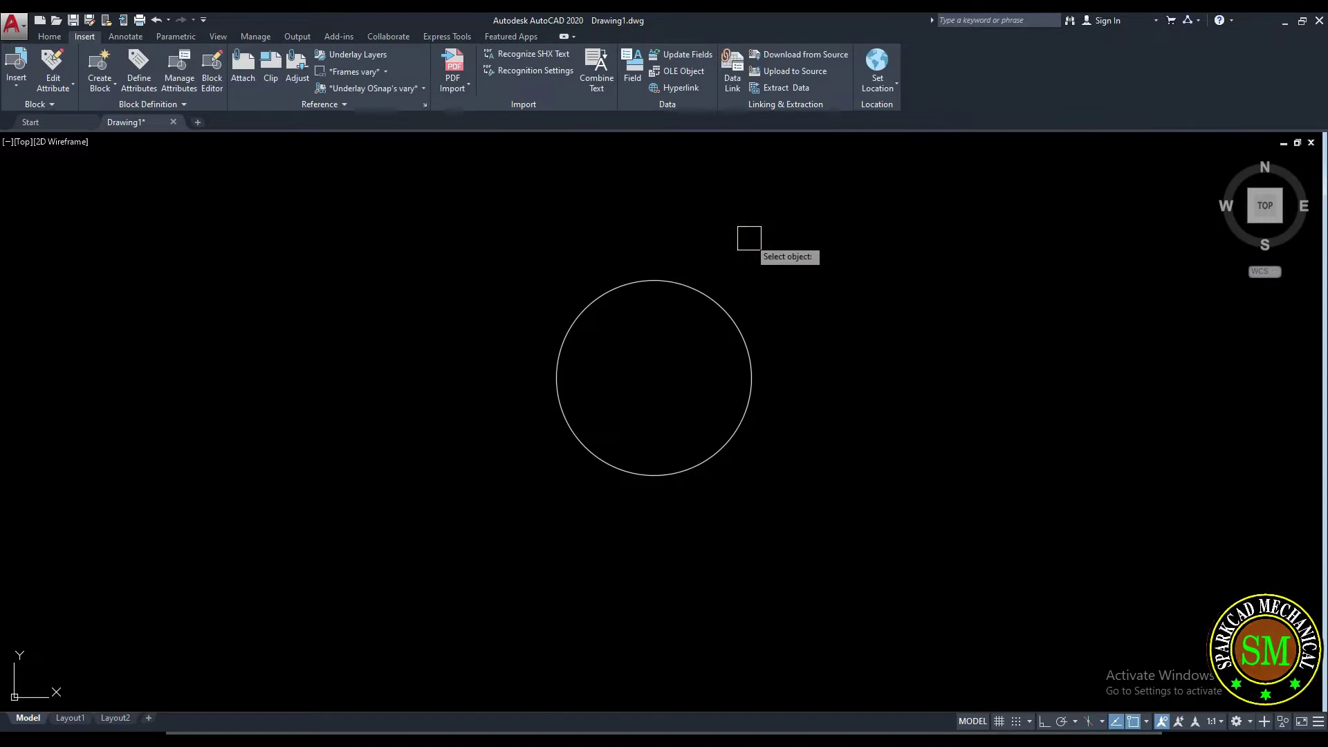
{"action": "left_click", "coordinate": [719, 296]}
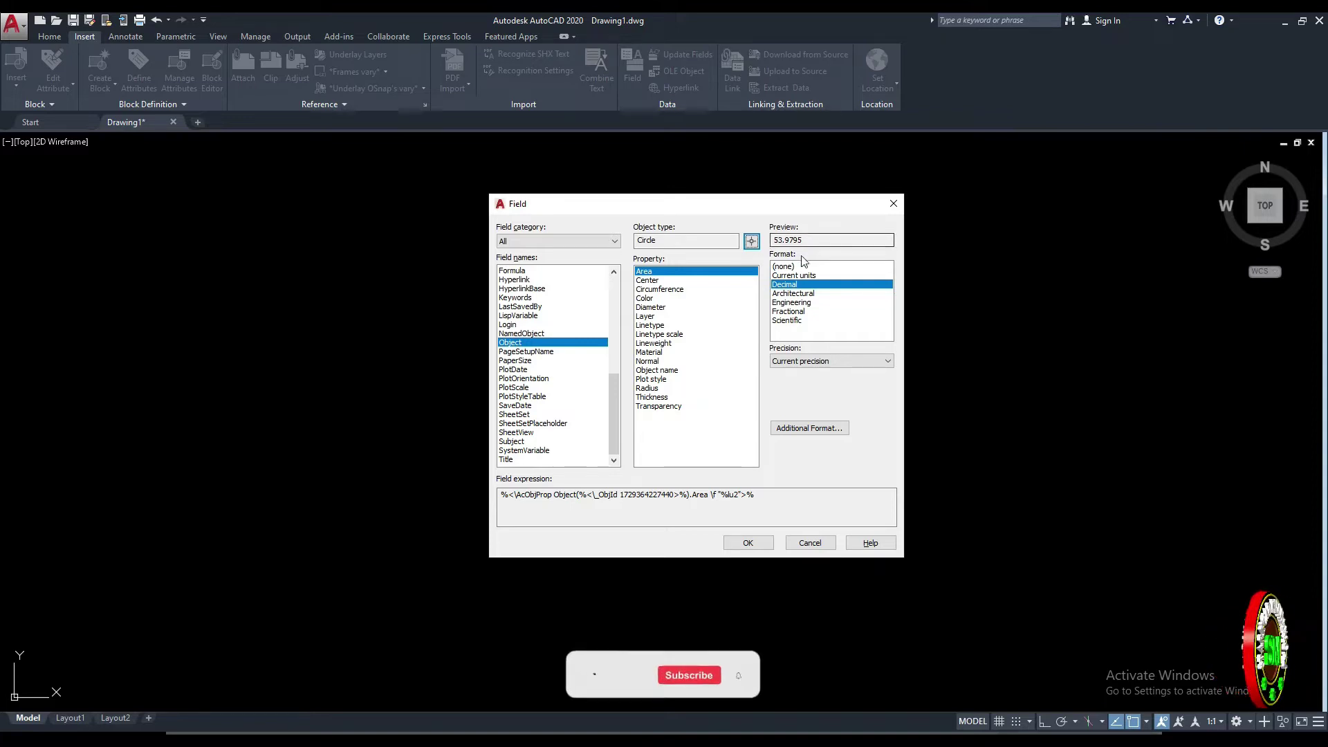
{"action": "double_click", "coordinate": [775, 240]}
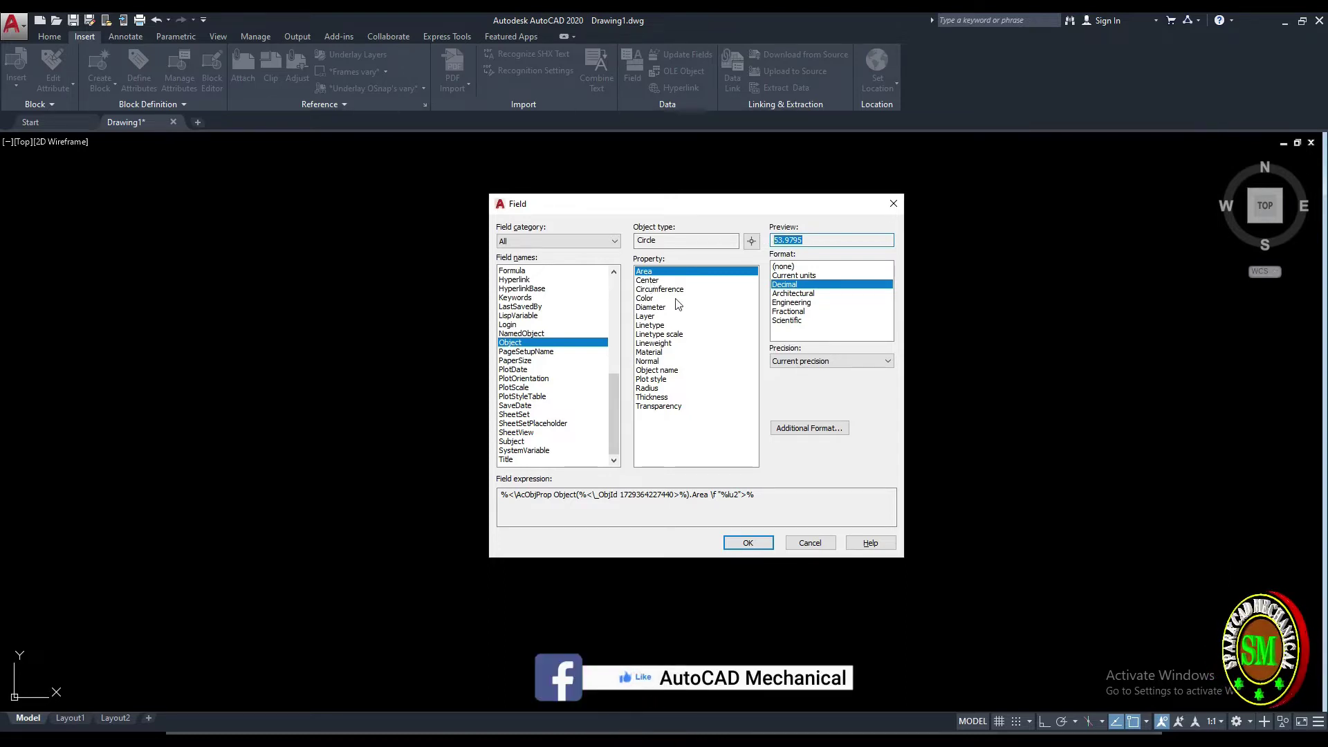
{"action": "left_click", "coordinate": [653, 298]}
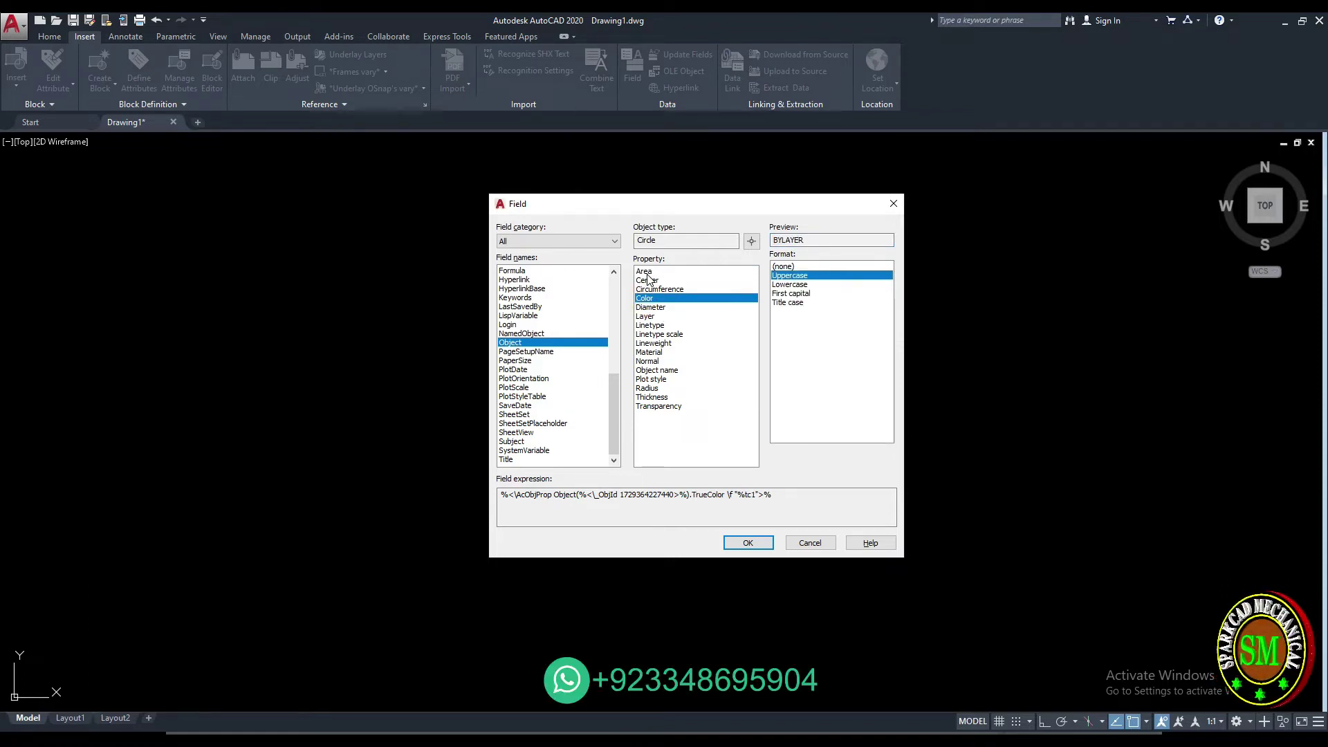
{"action": "left_click", "coordinate": [648, 274]}
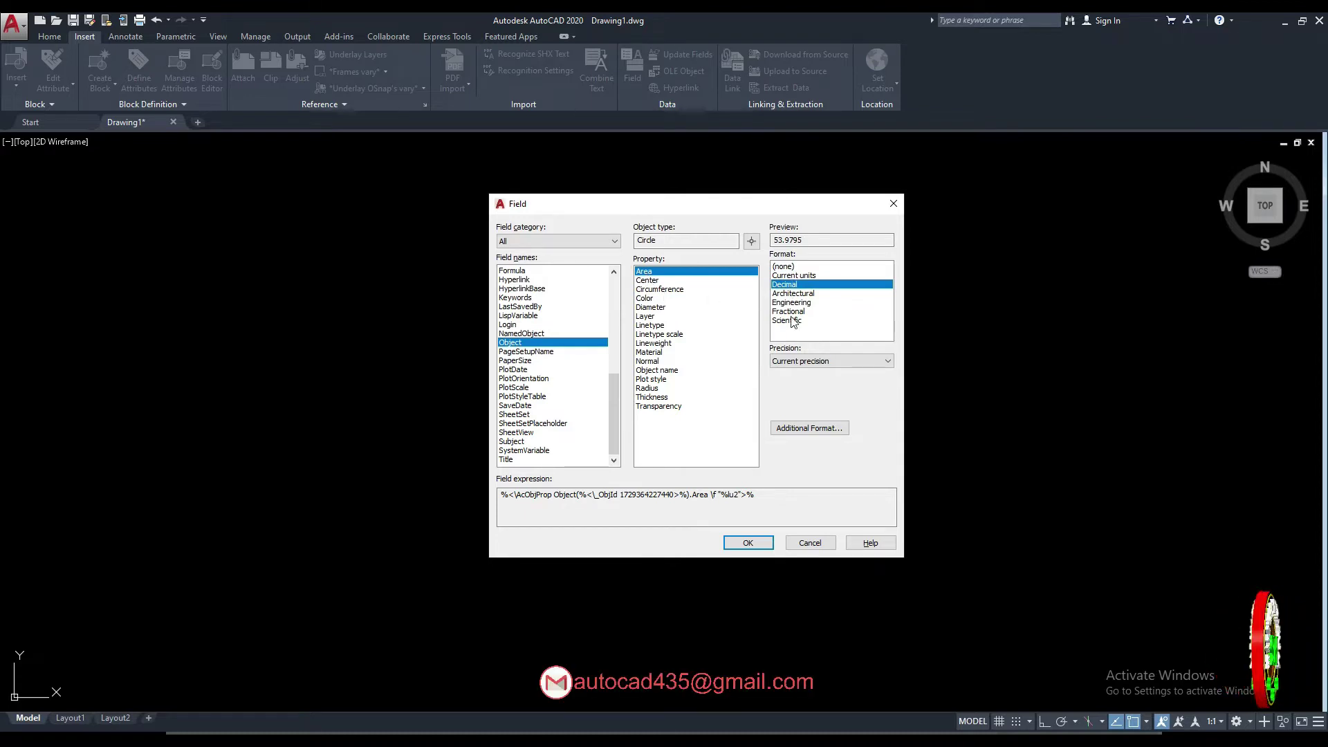
{"action": "left_click", "coordinate": [748, 544]}
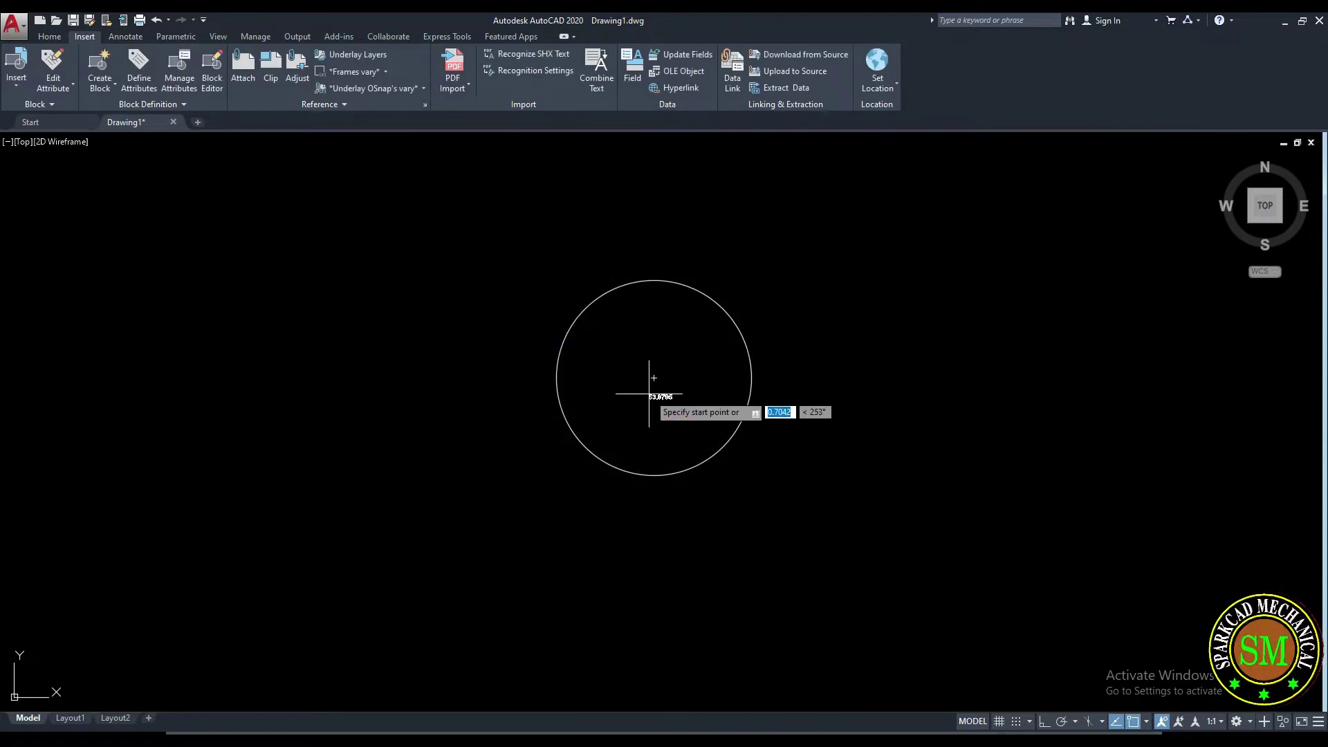
- Place the 53.9795 area field inside the circle
{"action": "left_click", "coordinate": [648, 393]}
{"action": "scroll", "coordinate": [675, 415], "scroll_direction": "up", "scroll_amount": 6}
{"action": "middle_click_drag", "start_coordinate": [675, 409], "coordinate": [687, 424]}
{"action": "scroll", "coordinate": [686, 424], "scroll_direction": "up", "scroll_amount": 2}
{"action": "scroll", "coordinate": [647, 429], "scroll_direction": "up", "scroll_amount": 2}
{"action": "mouse_move", "coordinate": [650, 399]}
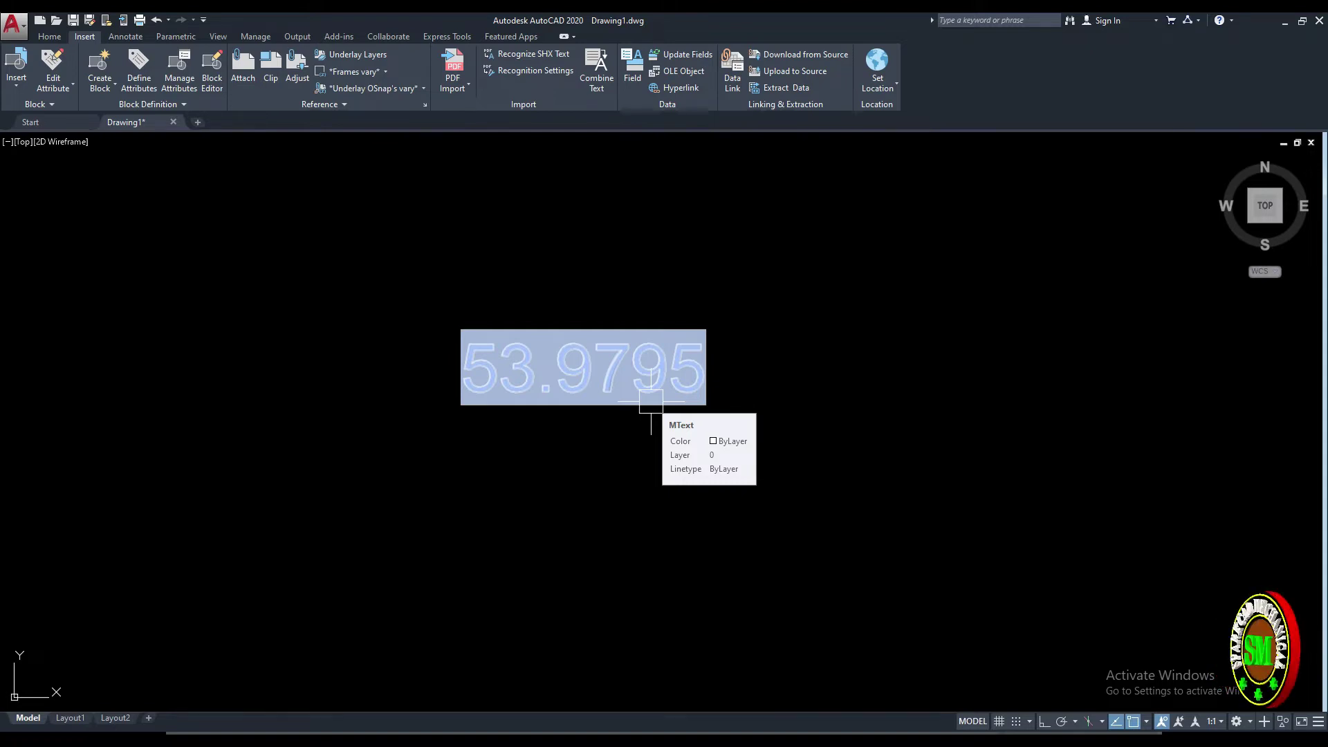
{"action": "scroll", "coordinate": [574, 370], "scroll_direction": "down", "scroll_amount": 6}
{"action": "mouse_move", "coordinate": [550, 371]}
{"action": "middle_mouse_down"}
{"action": "mouse_move", "coordinate": [634, 330]}
{"action": "mouse_move", "coordinate": [647, 384]}
{"action": "middle_mouse_up"}
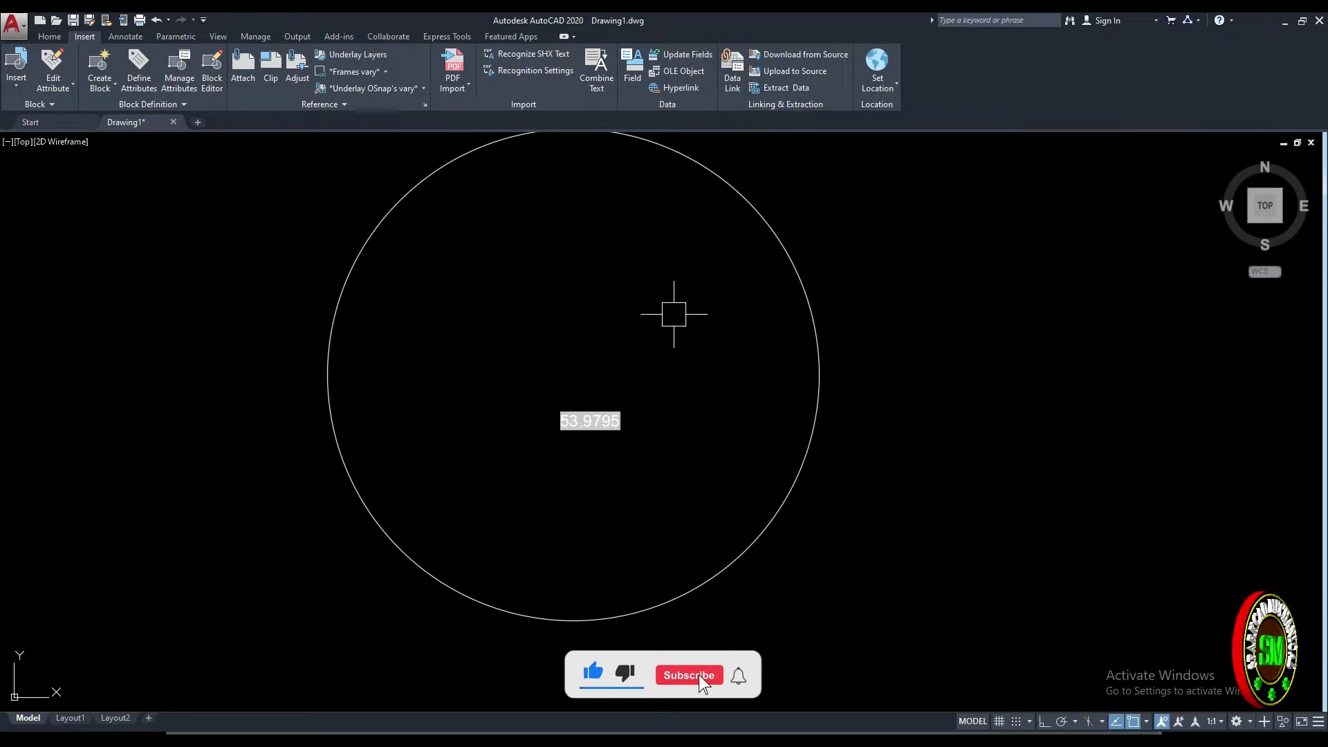
{"action": "scroll", "coordinate": [674, 314], "scroll_direction": "down", "scroll_amount": 2}
- Shrink the circle by dragging its right quadrant grip inward
{"action": "left_click", "coordinate": [763, 374]}
{"action": "left_click", "coordinate": [764, 390]}
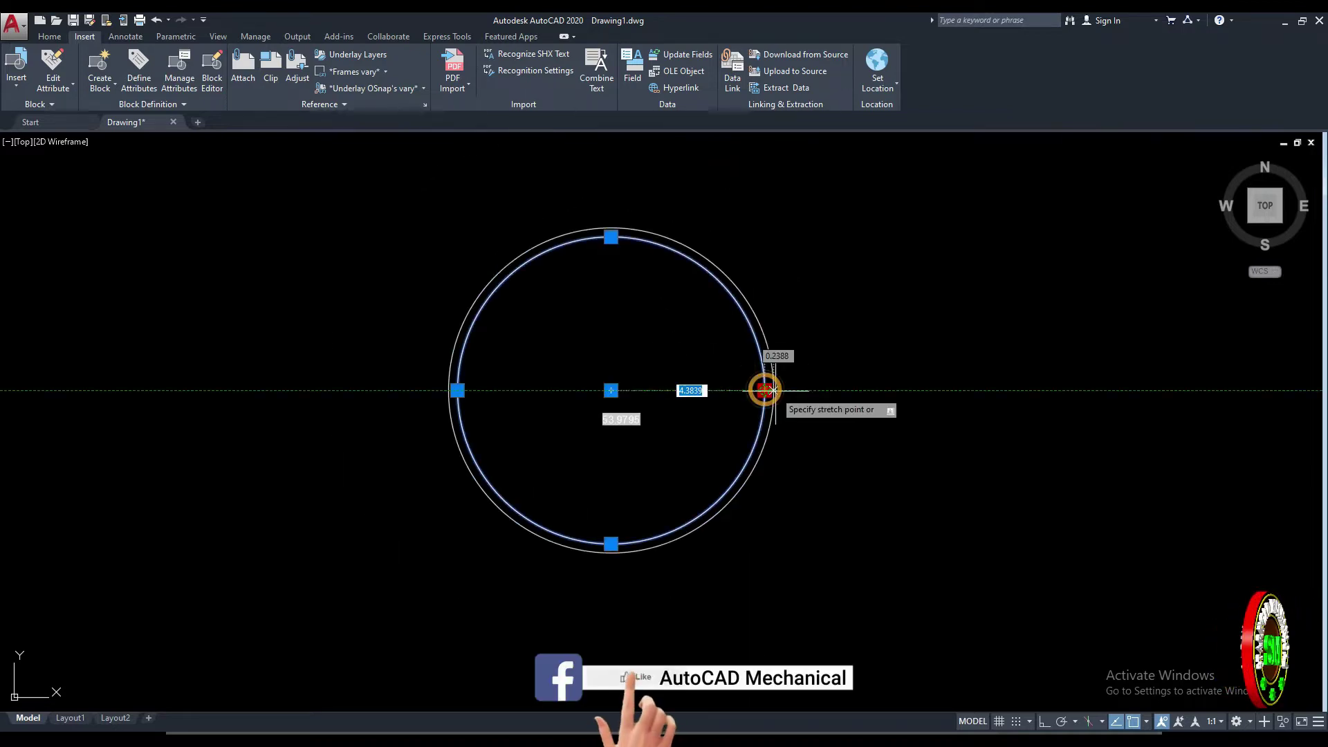
{"action": "left_click", "coordinate": [694, 390]}
{"action": "scroll", "coordinate": [616, 416], "scroll_direction": "up", "scroll_amount": 4}
{"action": "key", "text": "Escape"}
{"action": "scroll", "coordinate": [592, 429], "scroll_direction": "up", "scroll_amount": 4}
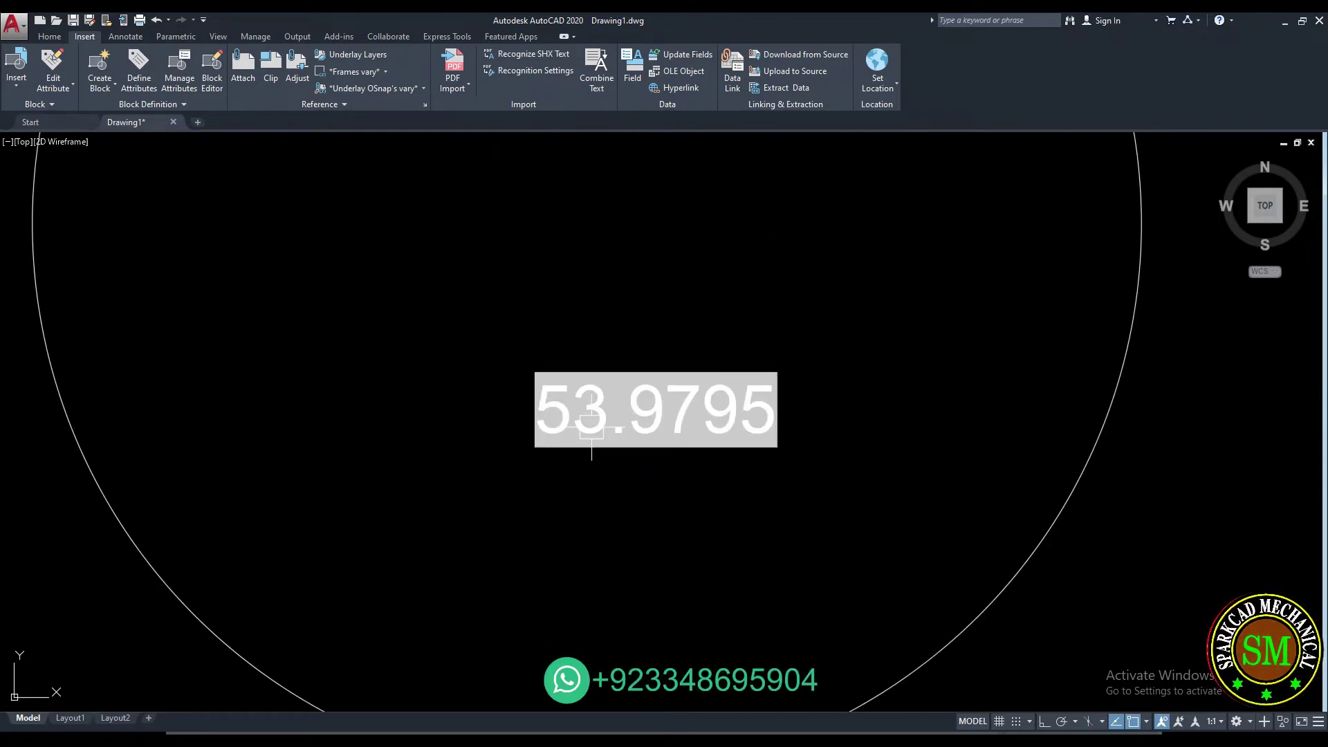
{"action": "scroll", "coordinate": [546, 436], "scroll_direction": "down", "scroll_amount": 1}
{"action": "scroll", "coordinate": [602, 376], "scroll_direction": "down", "scroll_amount": 3}
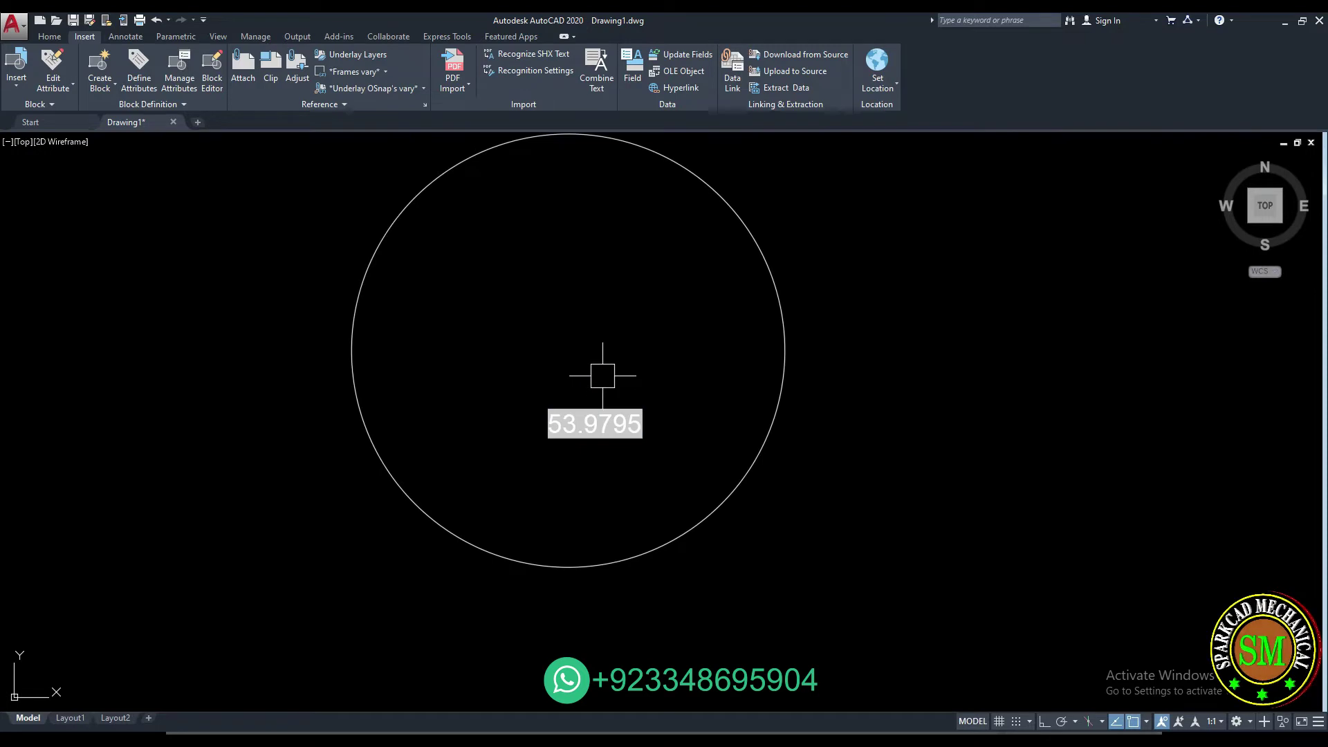
{"action": "middle_click_drag", "start_coordinate": [603, 376], "coordinate": [642, 415]}
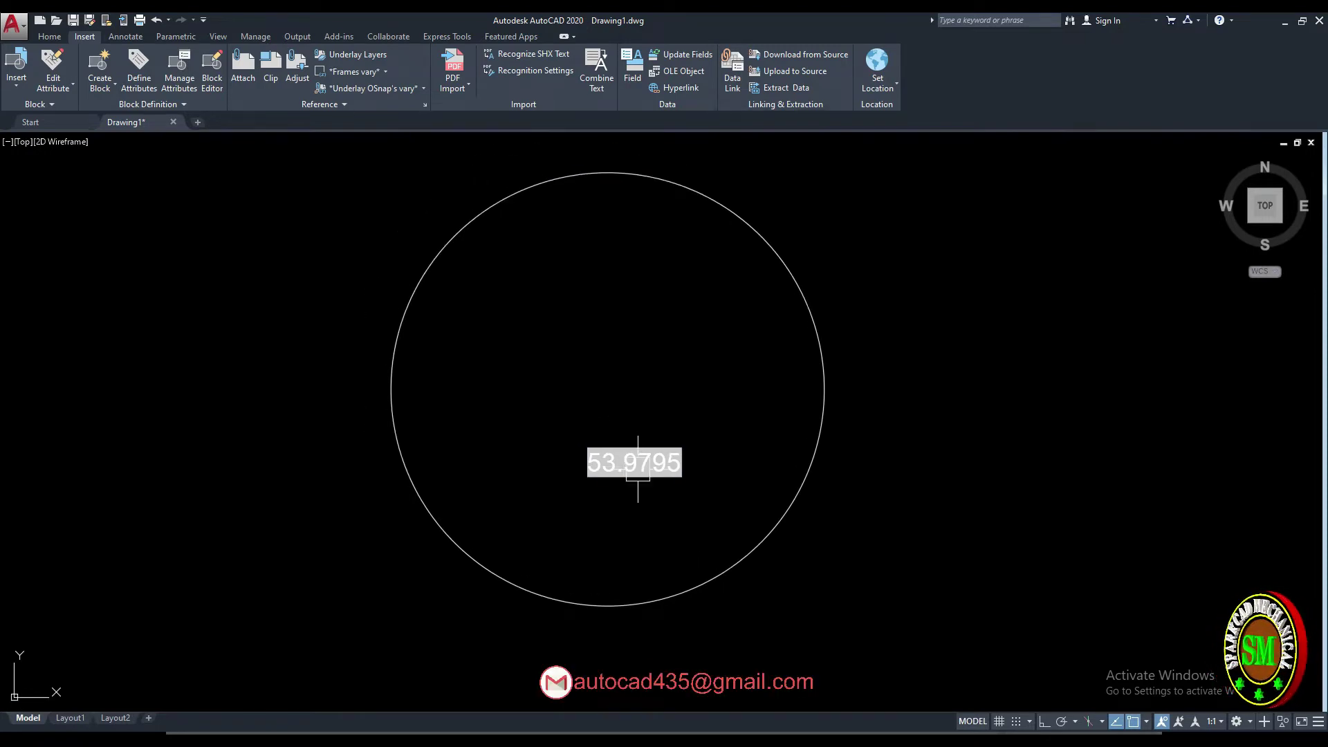
{"action": "middle_click_drag", "start_coordinate": [654, 321], "coordinate": [656, 323]}
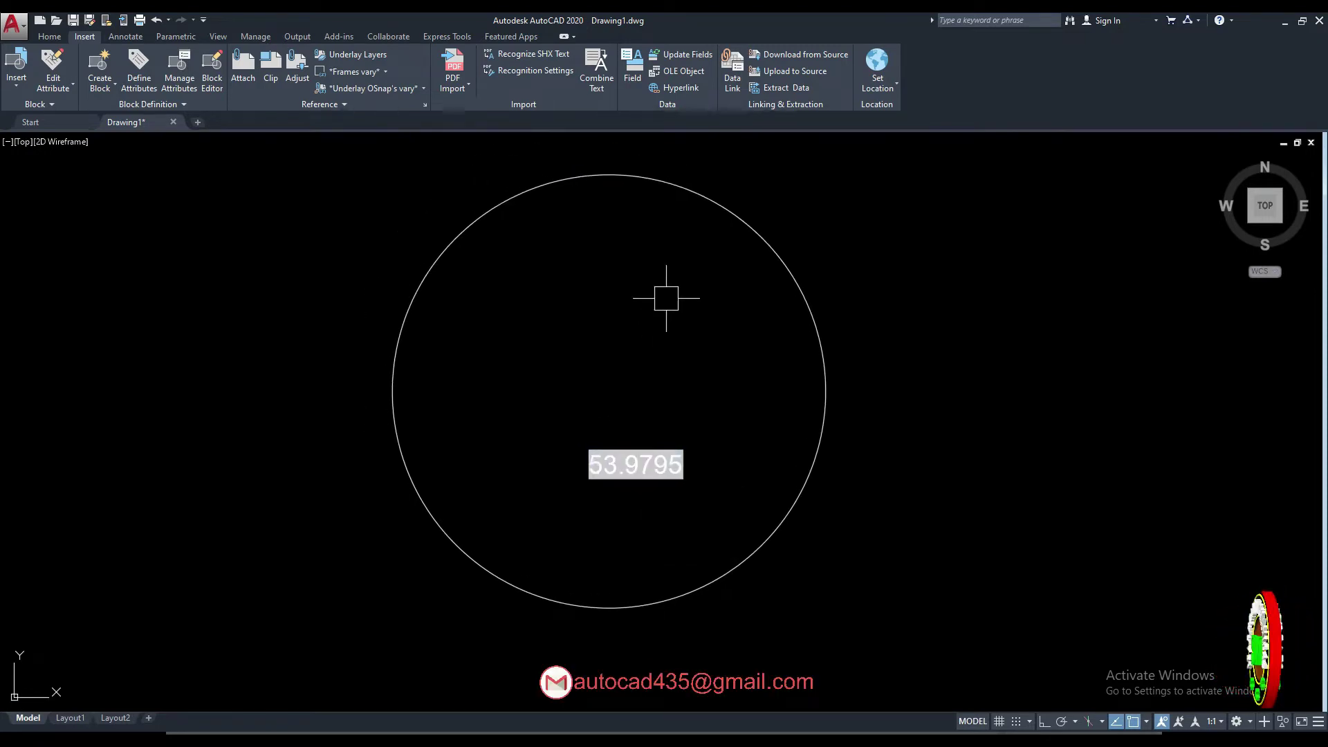
- Update the area field so it now reads 16.8295
{"action": "left_click", "coordinate": [699, 54]}
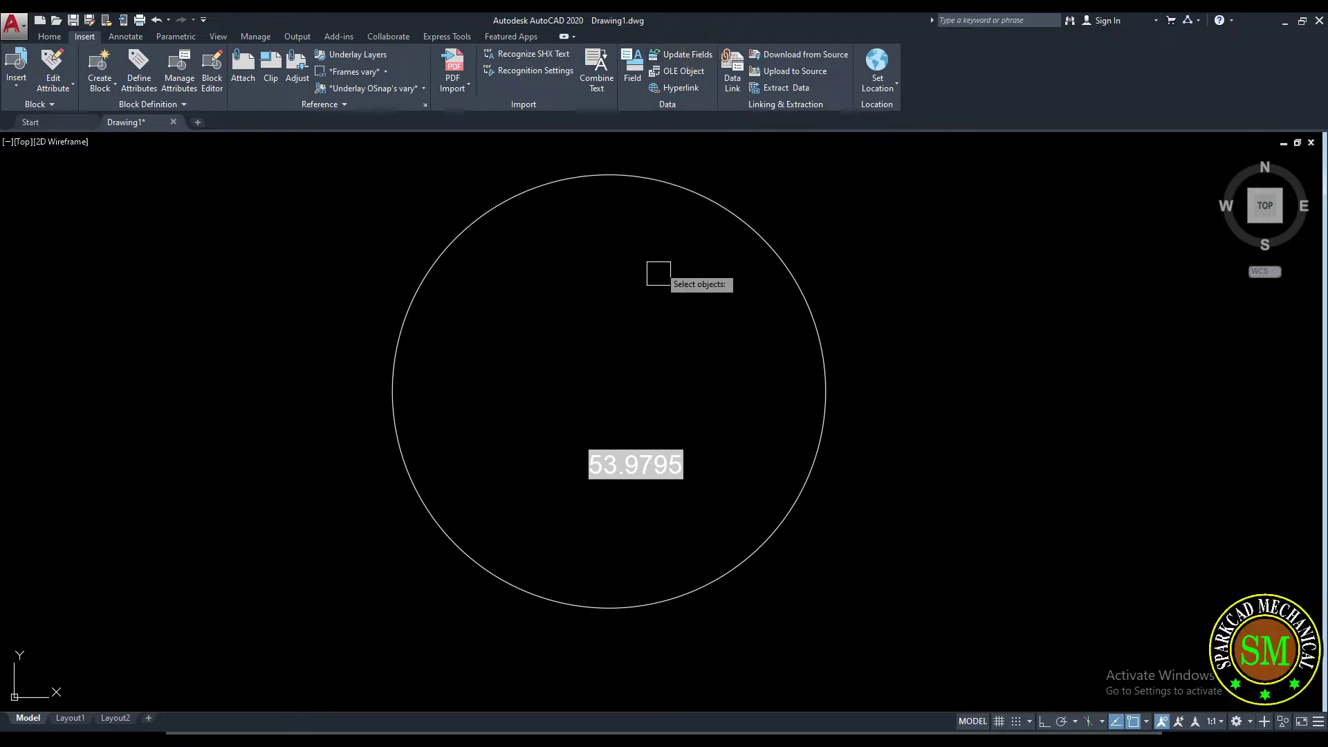
{"action": "left_click", "coordinate": [633, 461]}
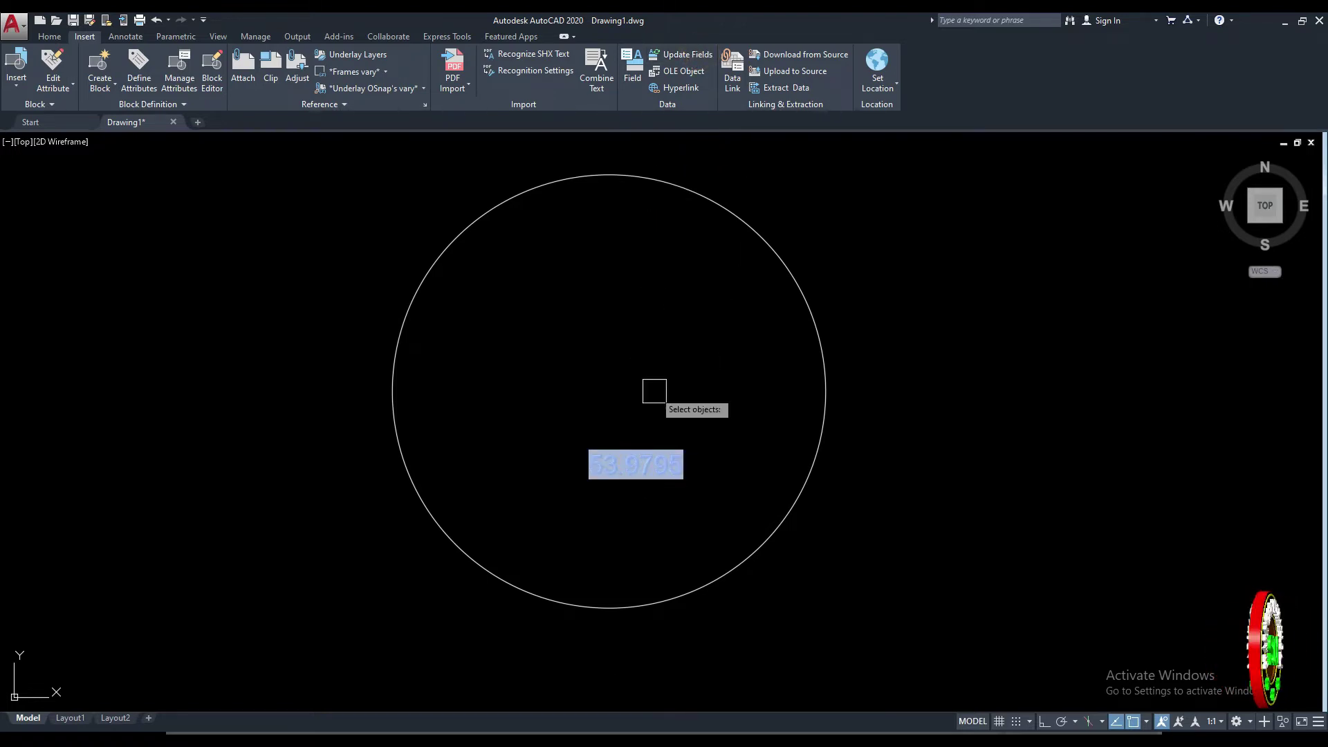
{"action": "key", "text": "Return"}
{"action": "scroll", "coordinate": [637, 462], "scroll_direction": "up", "scroll_amount": 4}
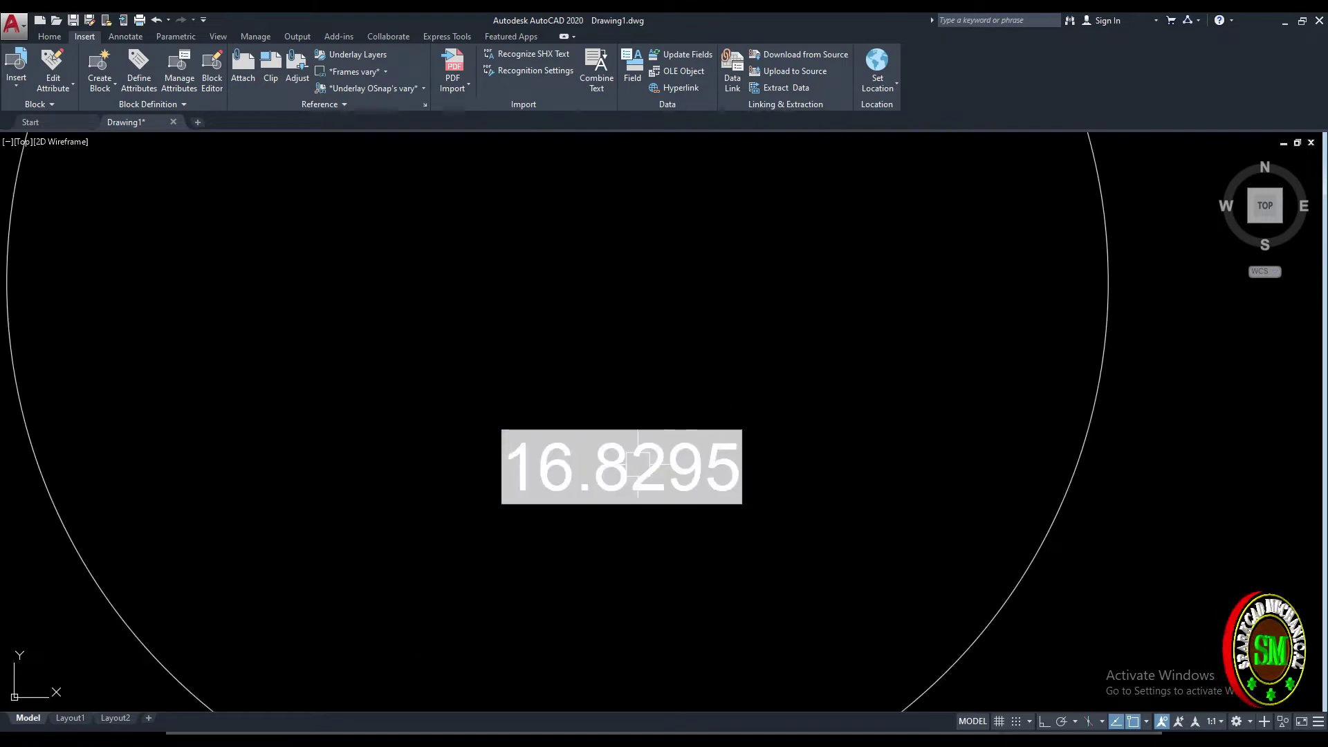
{"action": "scroll", "coordinate": [613, 406], "scroll_direction": "down", "scroll_amount": 4}
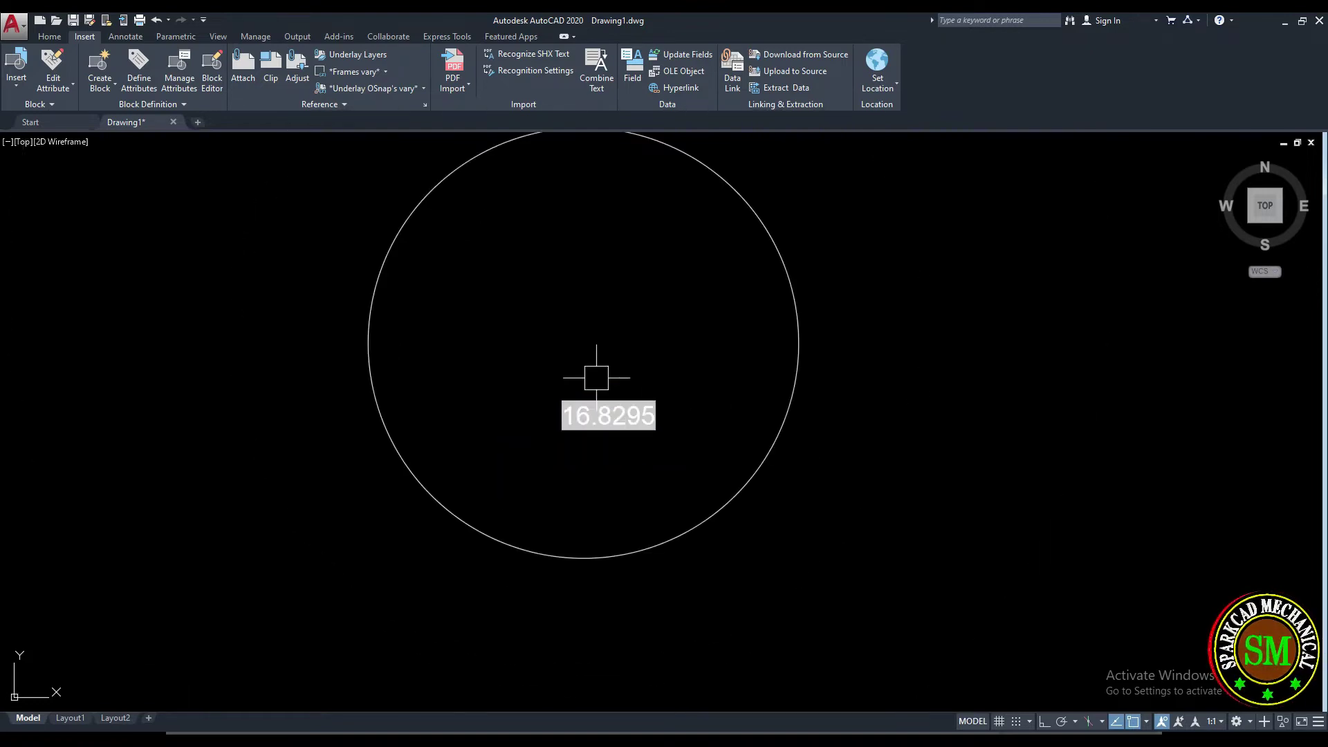
{"action": "mouse_move", "coordinate": [614, 385]}
{"action": "middle_mouse_down"}
{"action": "mouse_move", "coordinate": [613, 344]}
{"action": "mouse_move", "coordinate": [407, 384]}
{"action": "middle_mouse_up"}
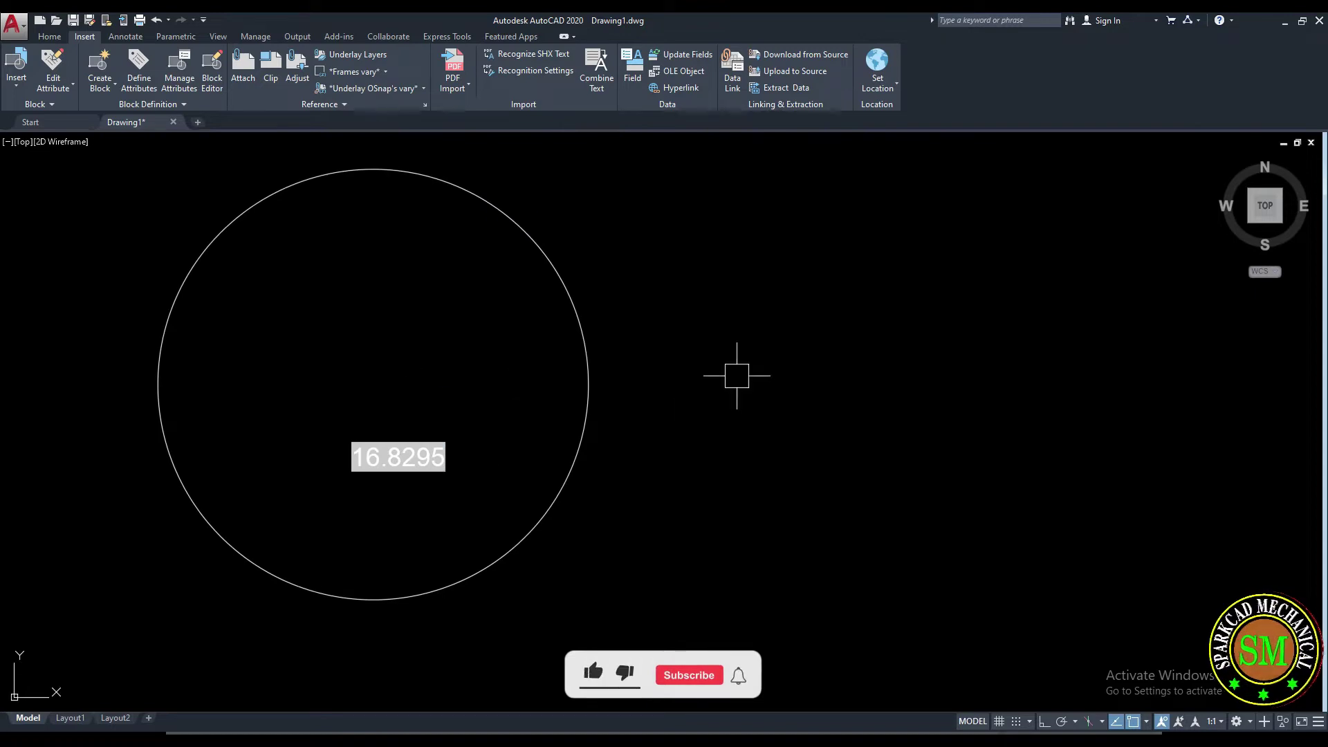
- Draw a rectangle to the right of the circle with REC
{"action": "type", "text": "rec"}
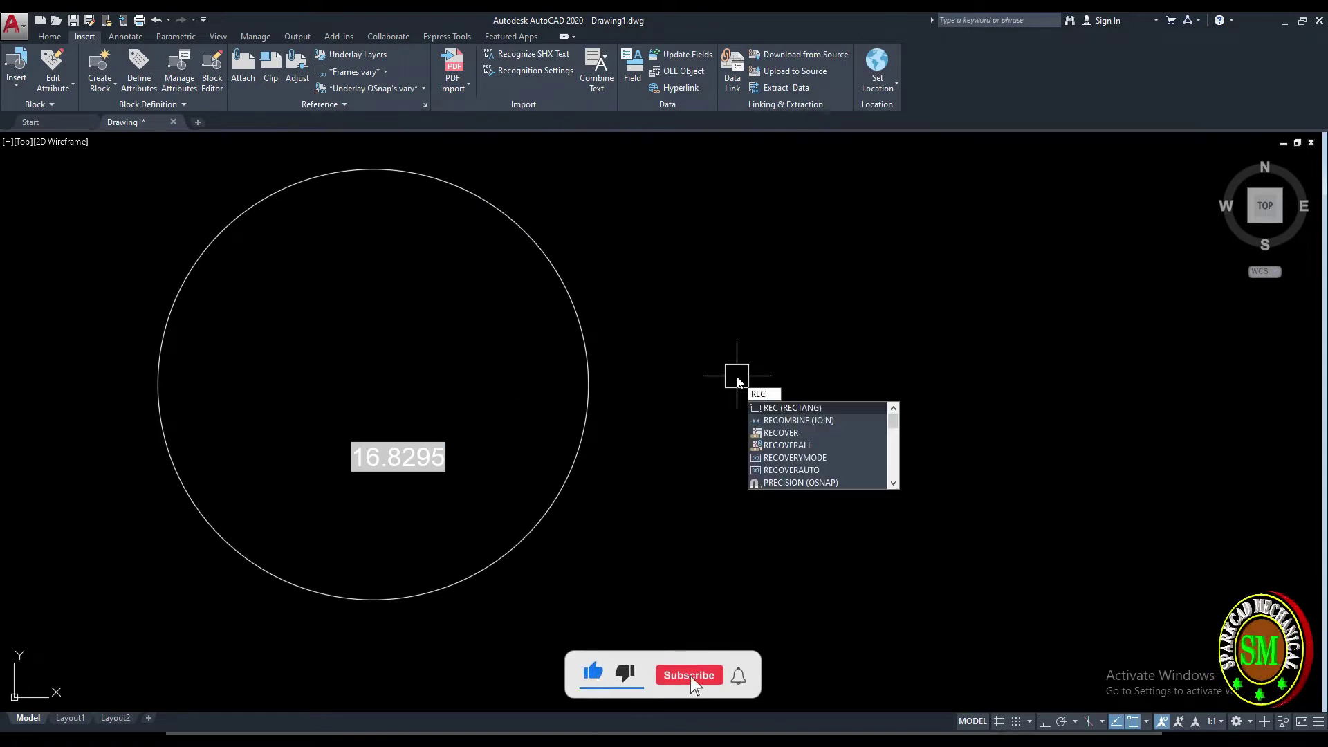
{"action": "key", "text": "Return"}
{"action": "left_click", "coordinate": [705, 306]}
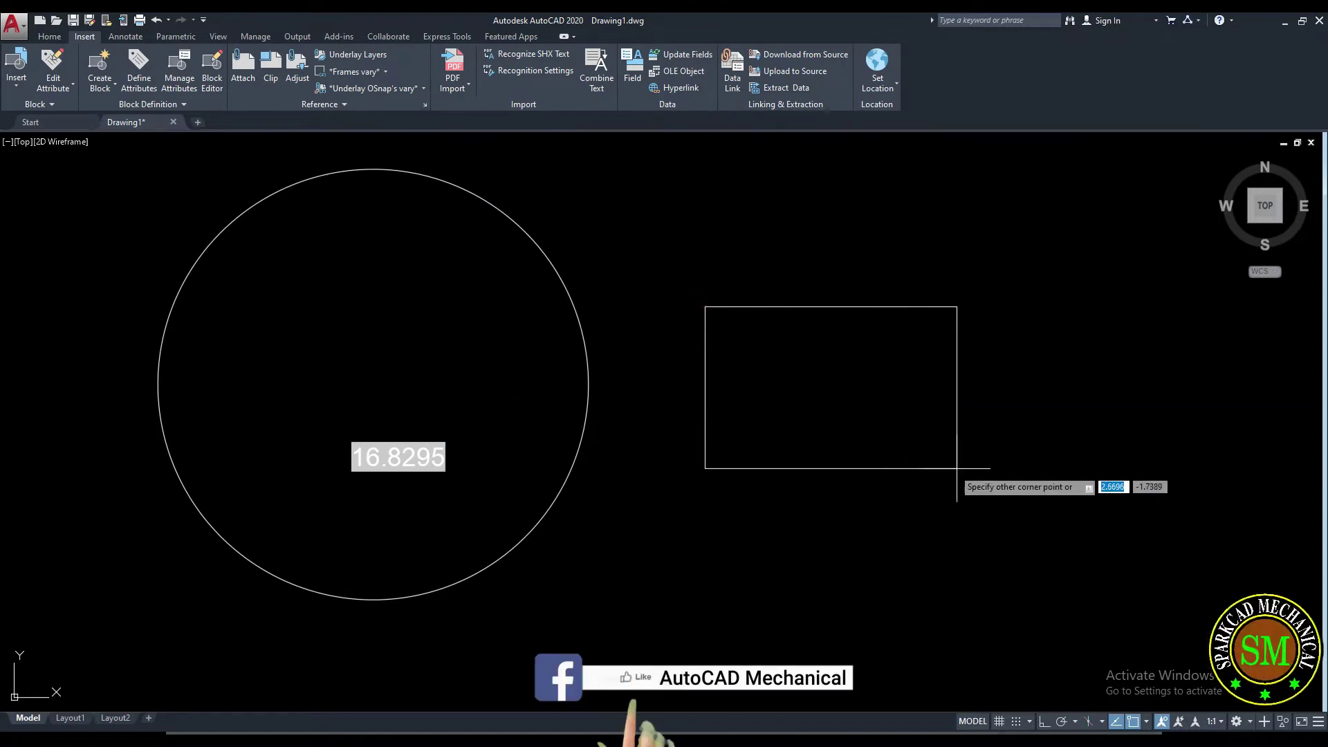
{"action": "left_click", "coordinate": [992, 477]}
{"action": "middle_click_drag", "start_coordinate": [1045, 412], "coordinate": [993, 412]}
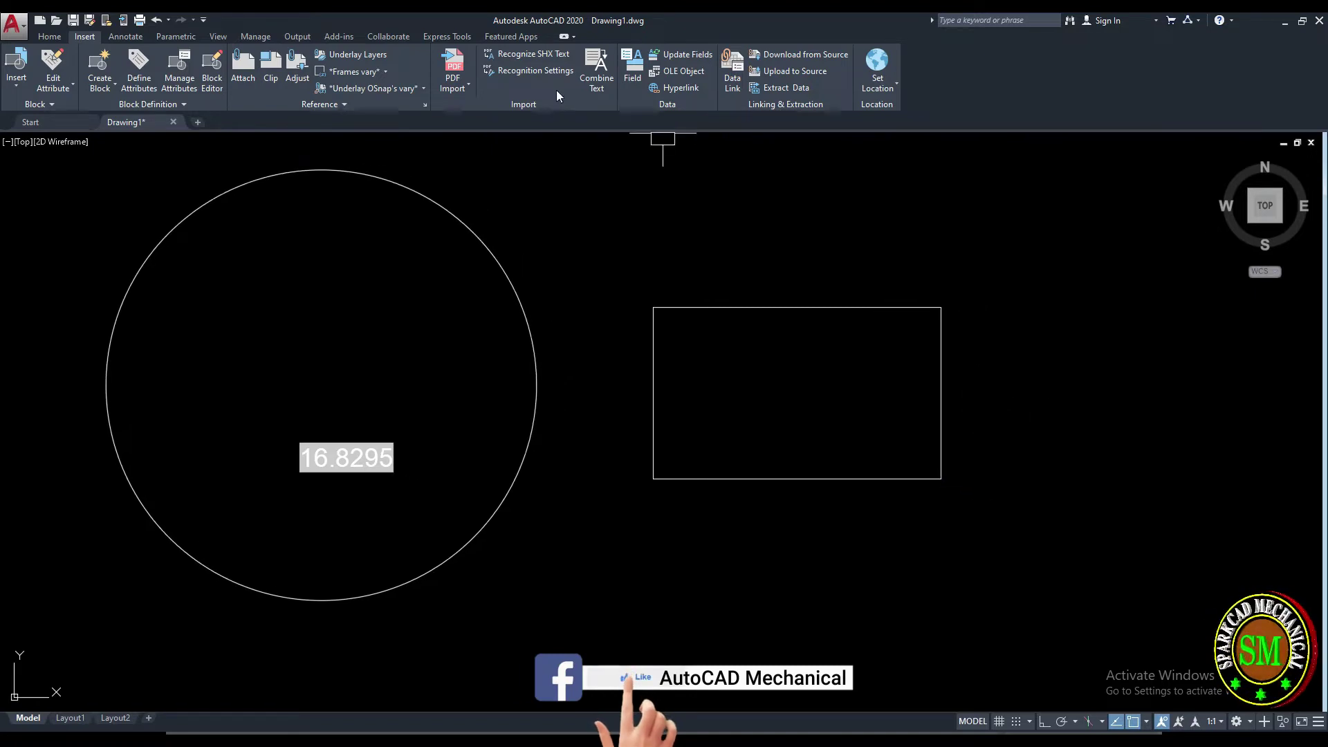
- Insert a field showing the rectangle's Closed property, reading Yes, inside it
{"action": "left_click", "coordinate": [629, 69]}
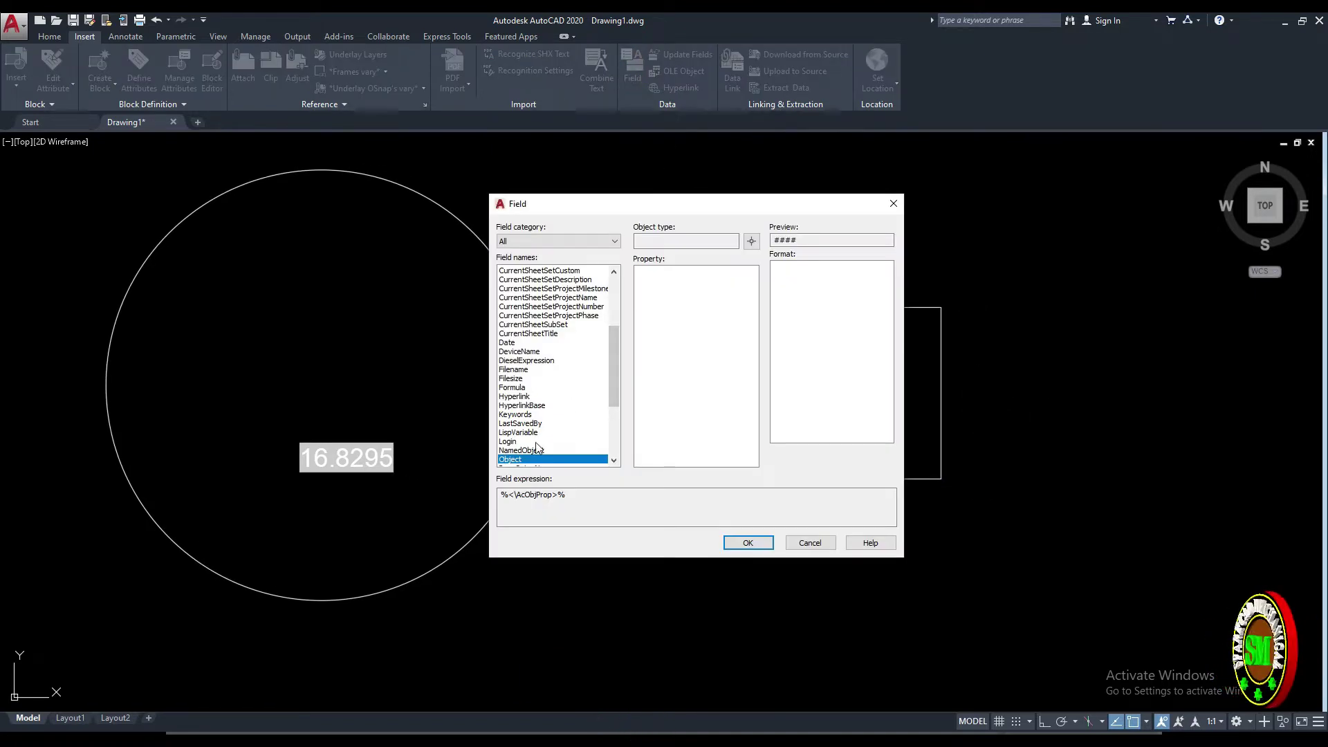
{"action": "left_click", "coordinate": [751, 242]}
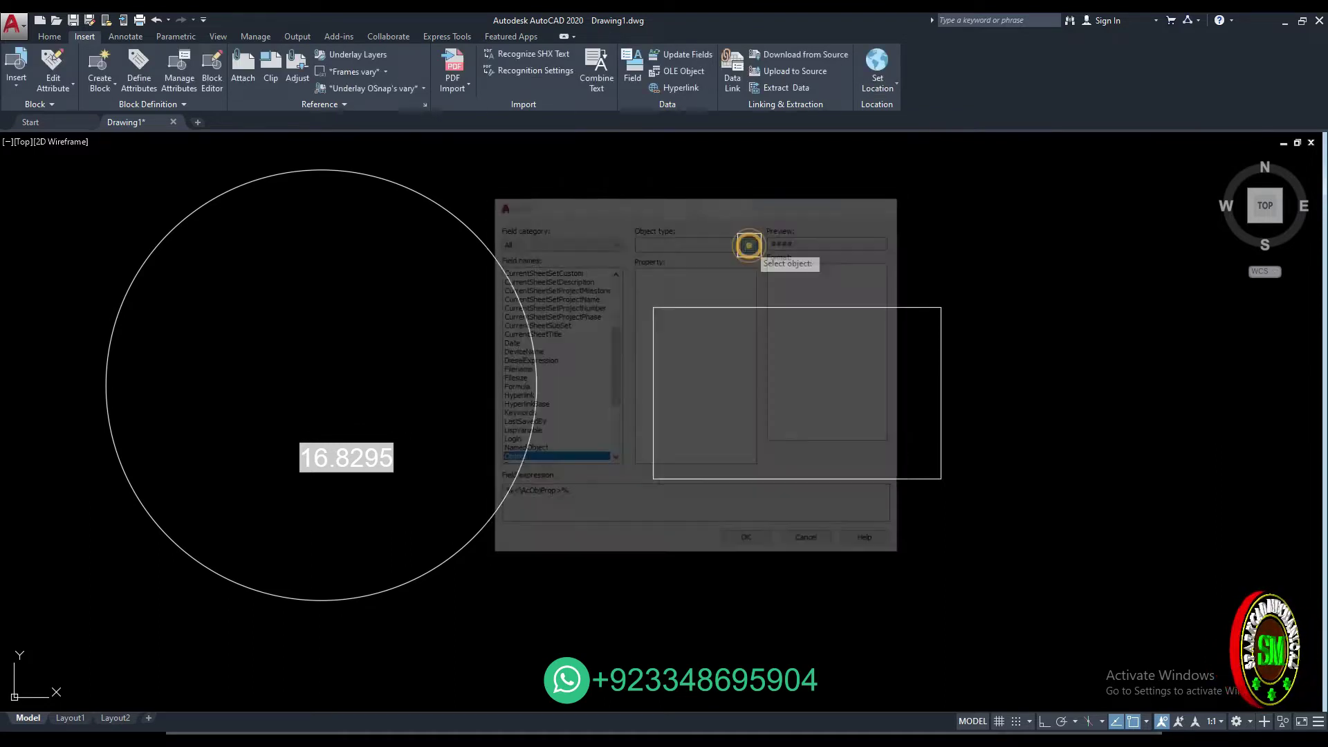
{"action": "left_click", "coordinate": [772, 308]}
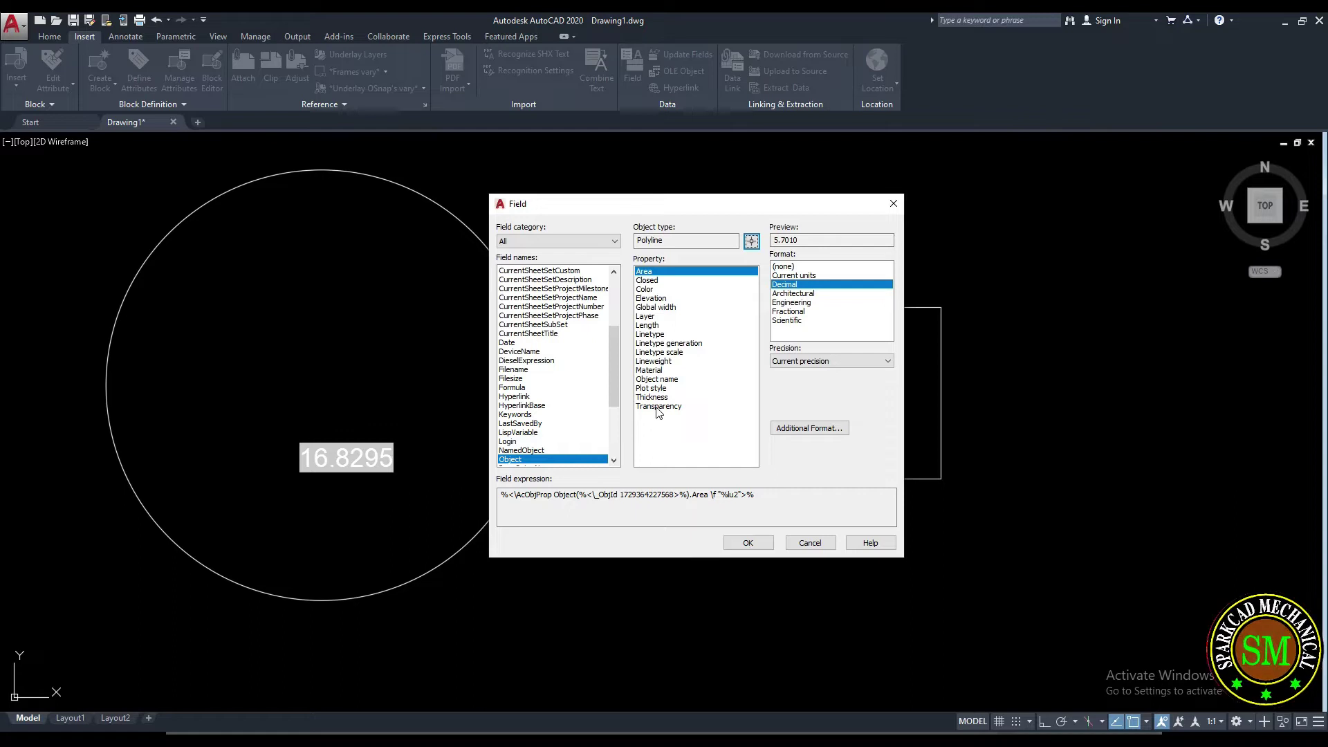
{"action": "left_click", "coordinate": [649, 282]}
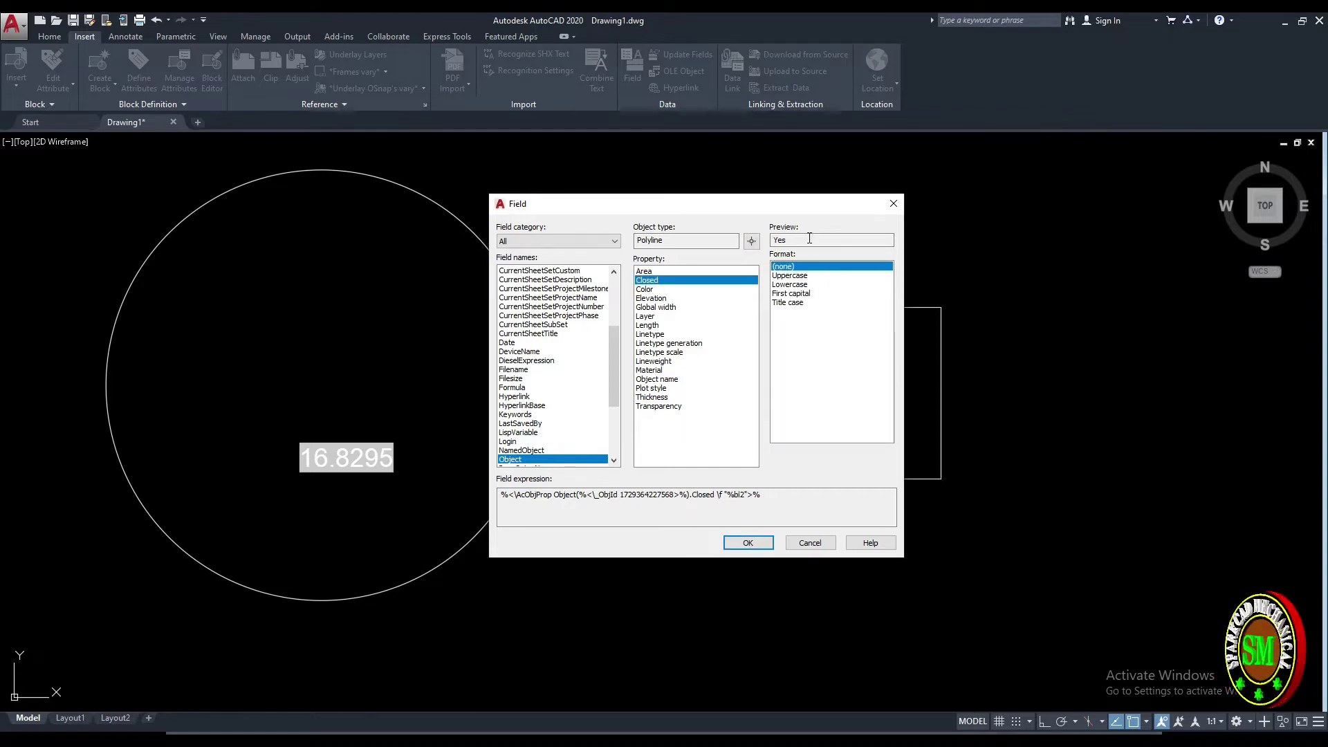
{"action": "left_click", "coordinate": [750, 543]}
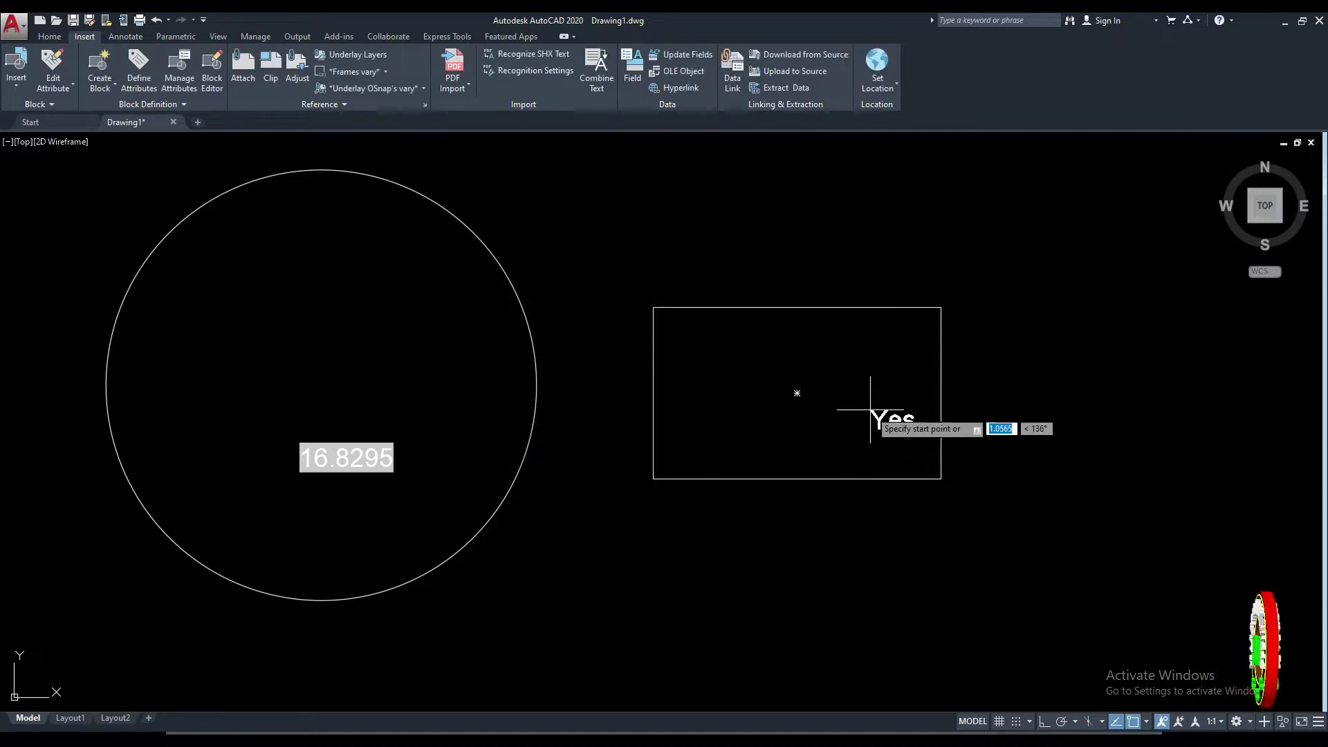
{"action": "left_click", "coordinate": [865, 393]}
{"action": "scroll", "coordinate": [899, 420], "scroll_direction": "up", "scroll_amount": 2}
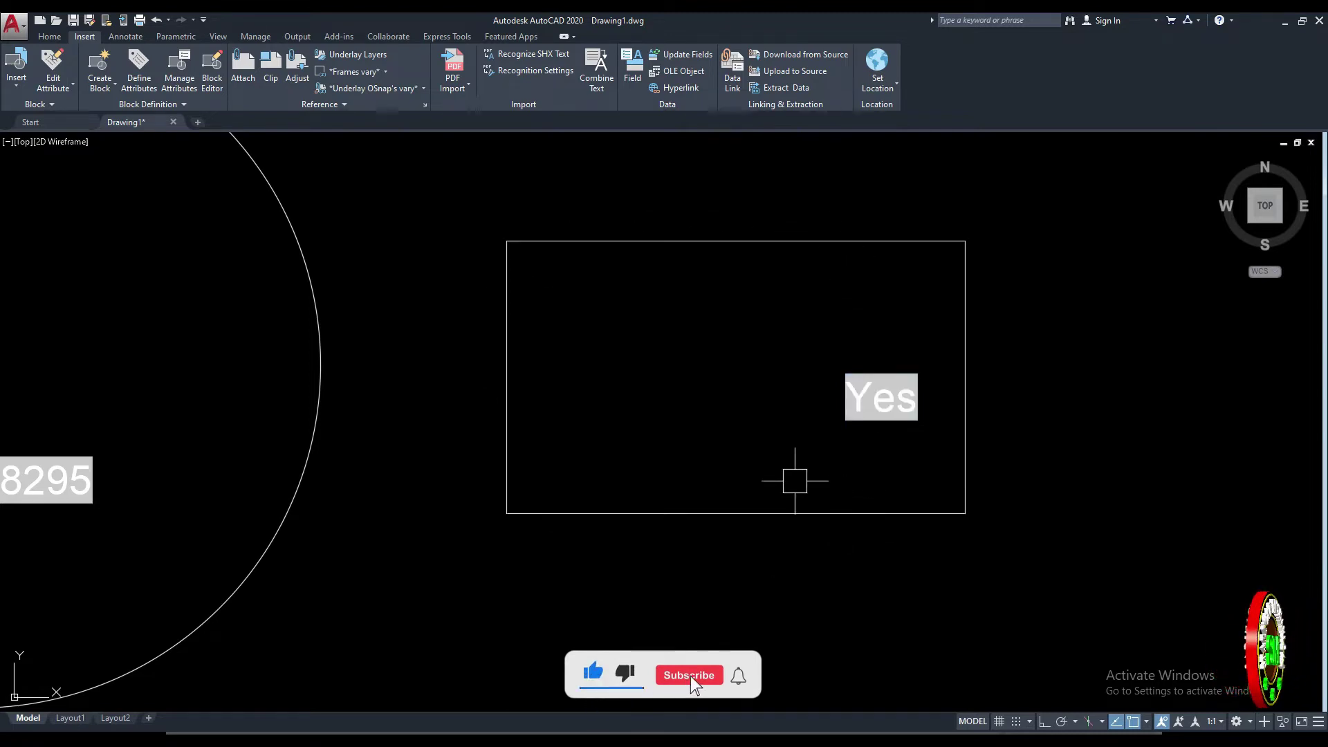
{"action": "mouse_move", "coordinate": [880, 282]}
{"action": "middle_mouse_down"}
{"action": "mouse_move", "coordinate": [862, 308]}
{"action": "mouse_move", "coordinate": [781, 300]}
{"action": "middle_mouse_up"}
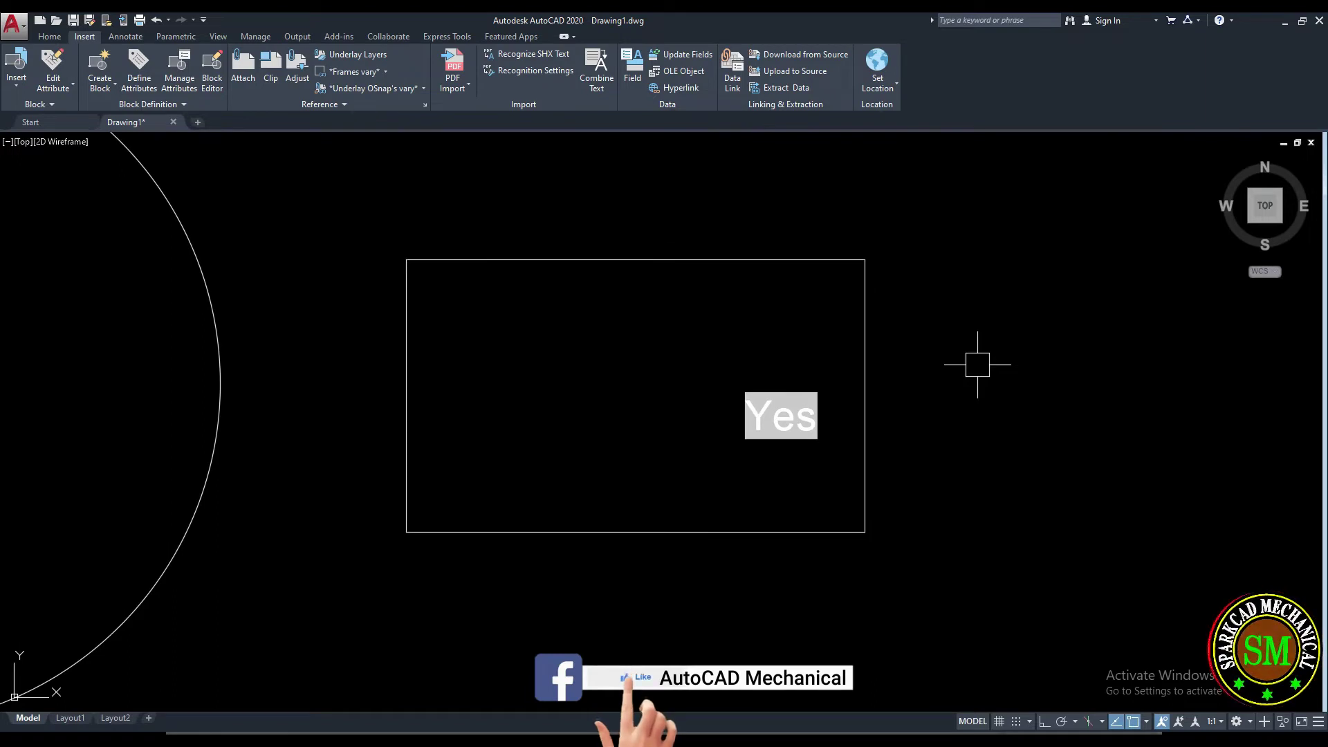
- Trim away the rectangle's right edge
{"action": "left_click", "coordinate": [865, 394]}
{"action": "key", "text": "Escape"}
{"action": "type", "text": "tr"}
{"action": "key", "text": "Return"}
{"action": "key", "text": "Return"}
{"action": "left_click", "coordinate": [870, 395]}
{"action": "key", "text": "Escape"}
{"action": "middle_click_drag", "start_coordinate": [904, 374], "coordinate": [972, 399]}
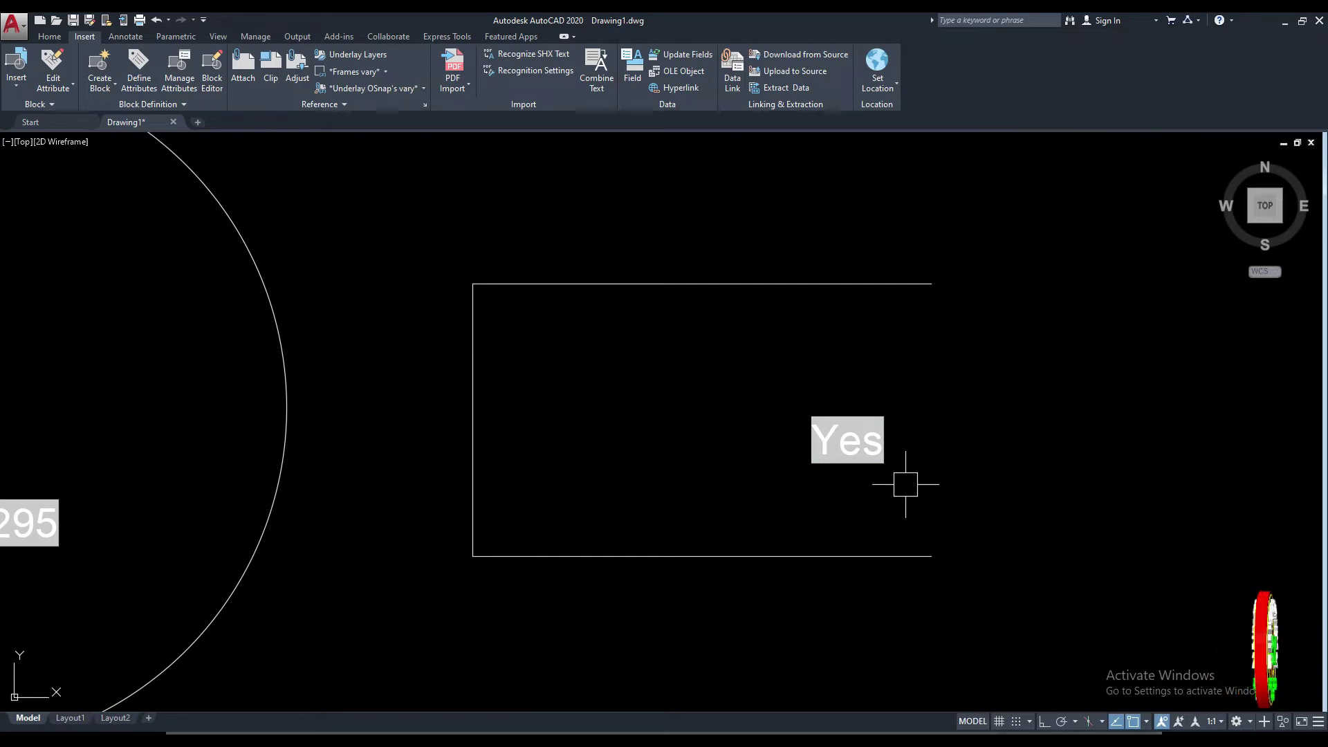
- Run Update Fields on the Yes text so it changes to No
{"action": "left_click", "coordinate": [693, 55]}
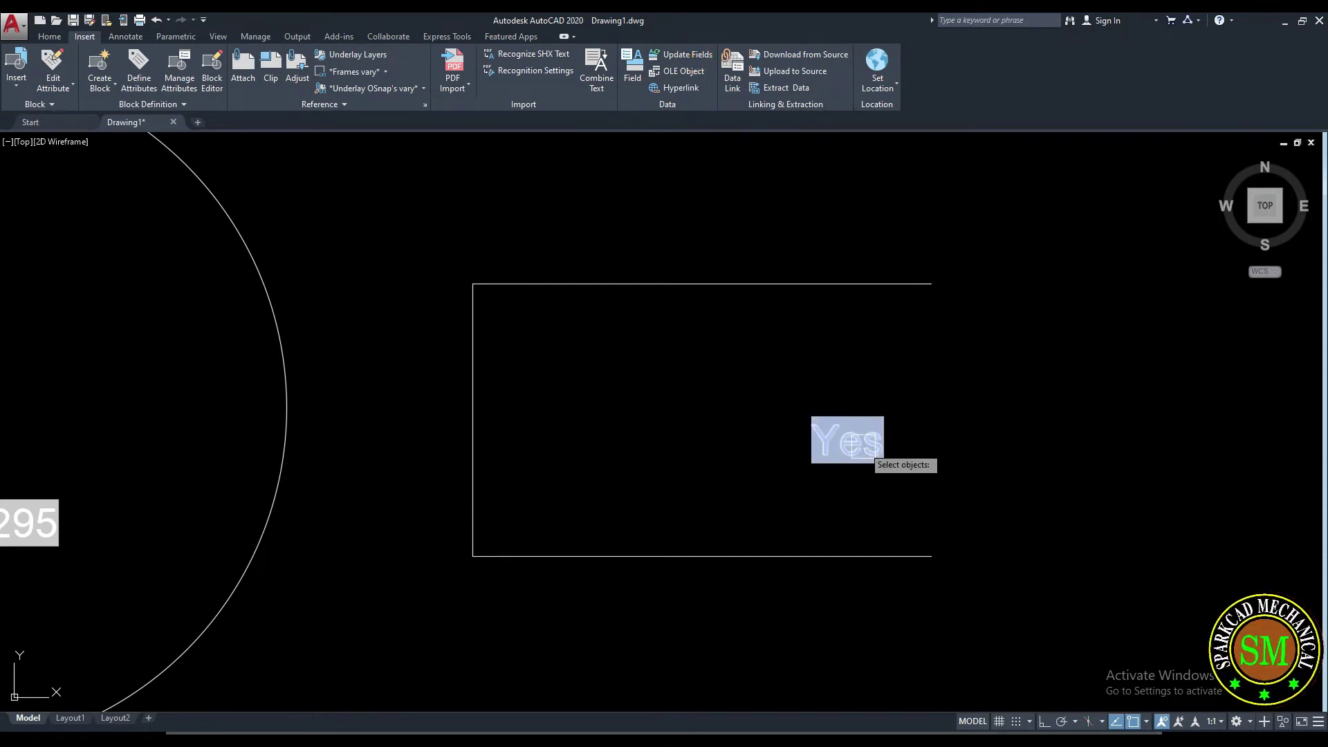
{"action": "left_click", "coordinate": [863, 447]}
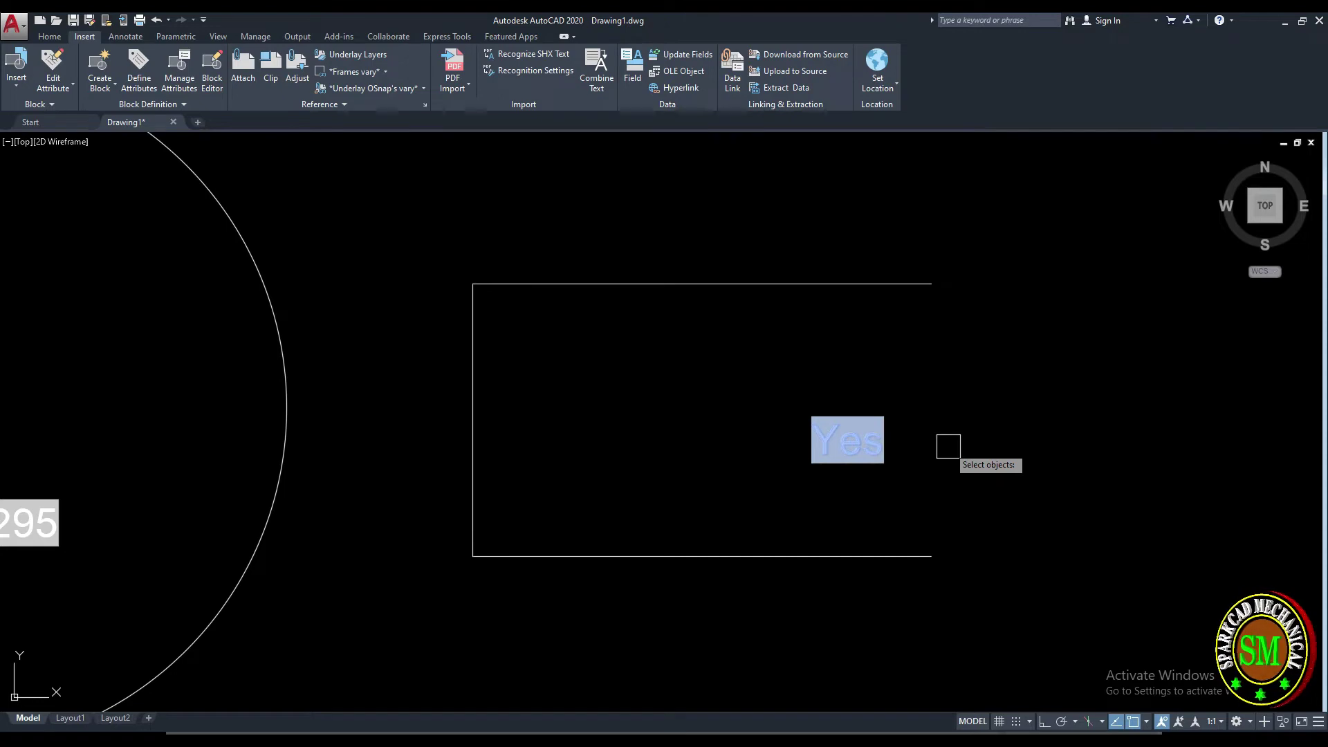
{"action": "key", "text": "Return"}
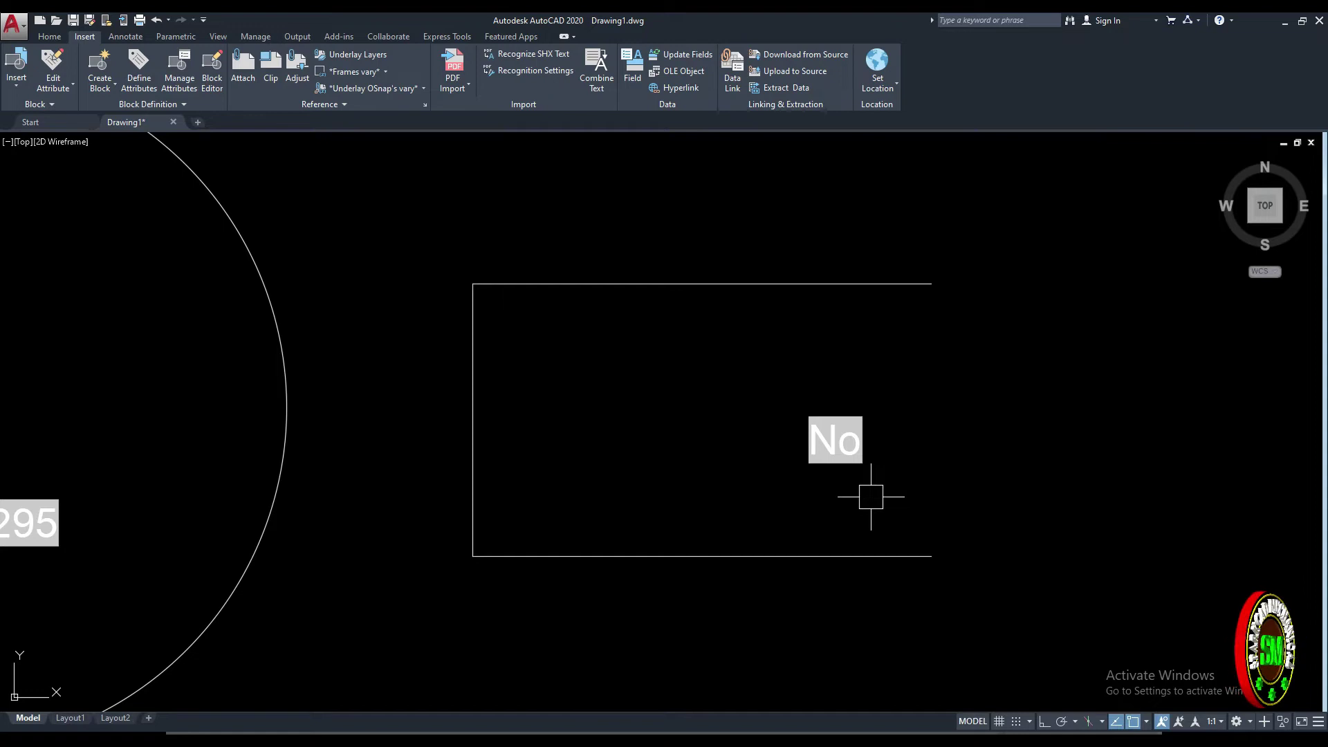
{"action": "middle_click_drag", "start_coordinate": [712, 450], "coordinate": [588, 436]}
{"action": "scroll", "coordinate": [587, 435], "scroll_direction": "down", "scroll_amount": 2}
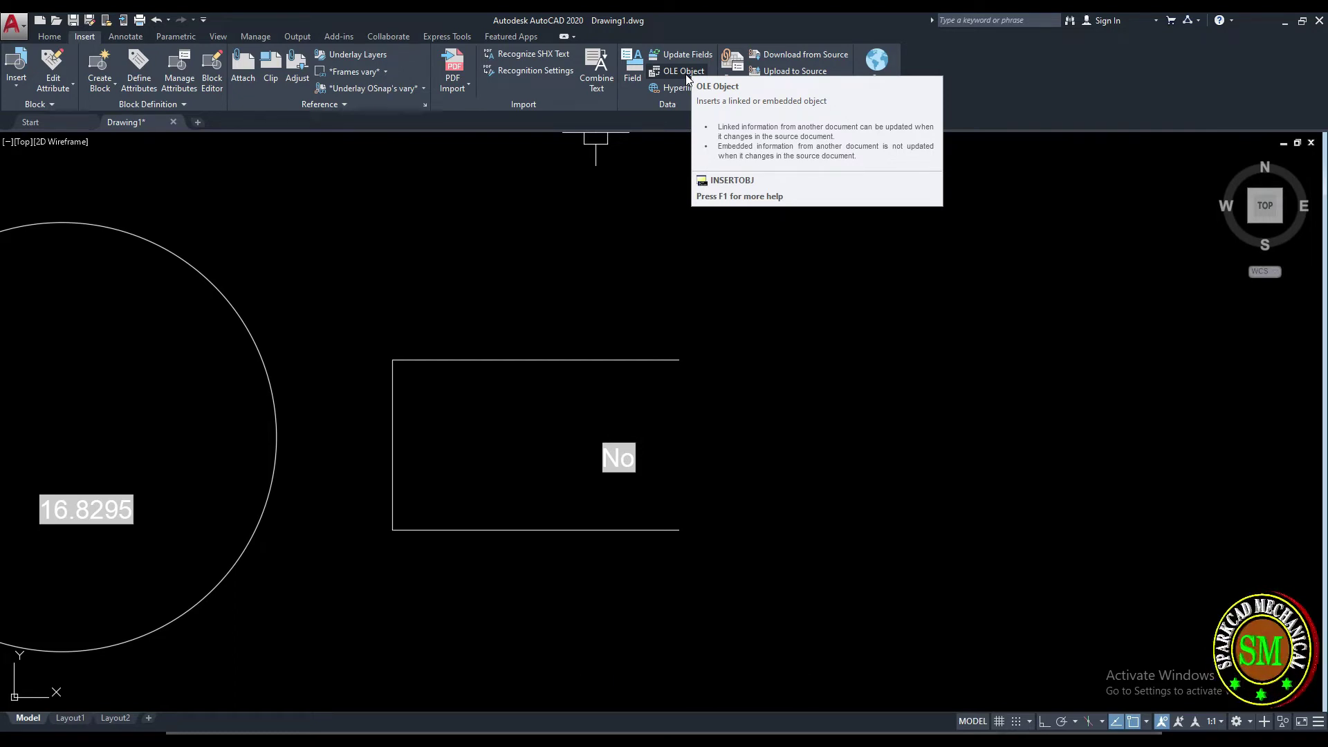
- Insert a new embedded Adobe Photoshop Image OLE object via Create New
{"action": "left_click", "coordinate": [685, 72]}
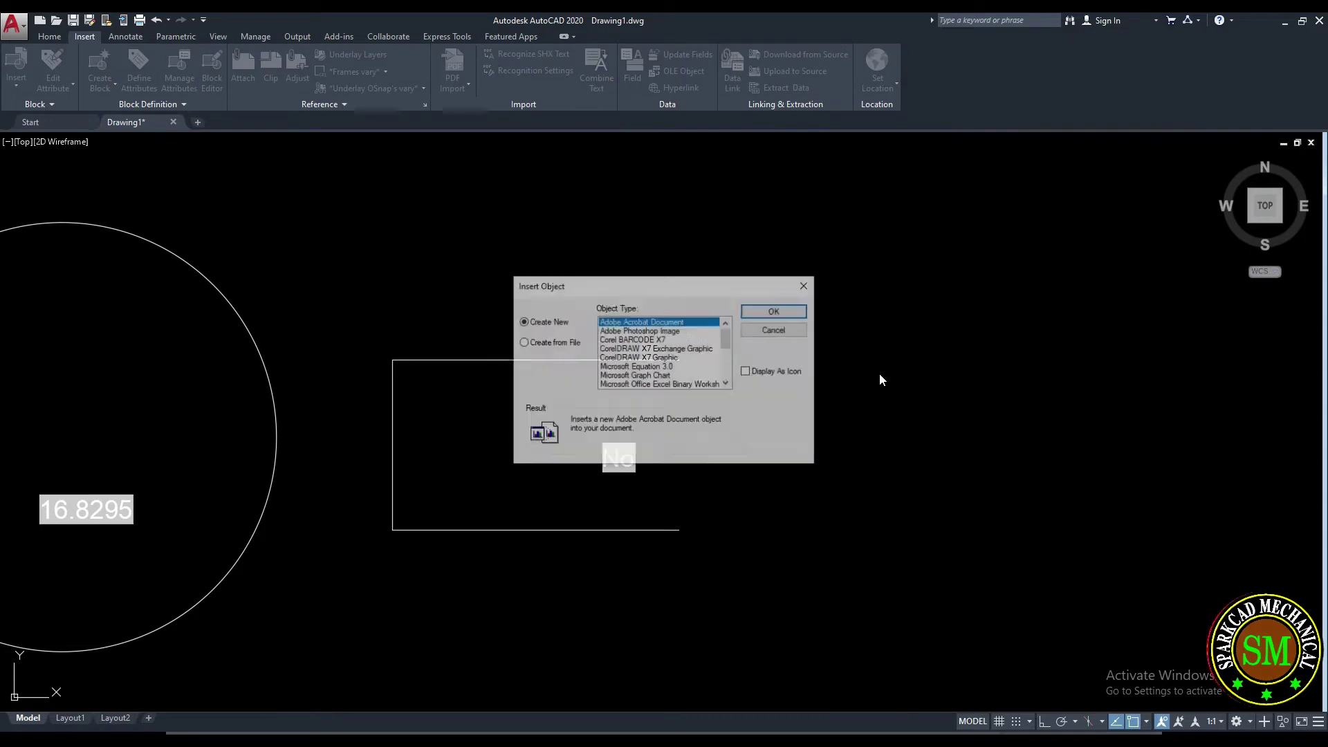
{"action": "left_click_drag", "start_coordinate": [666, 296], "coordinate": [705, 304]}
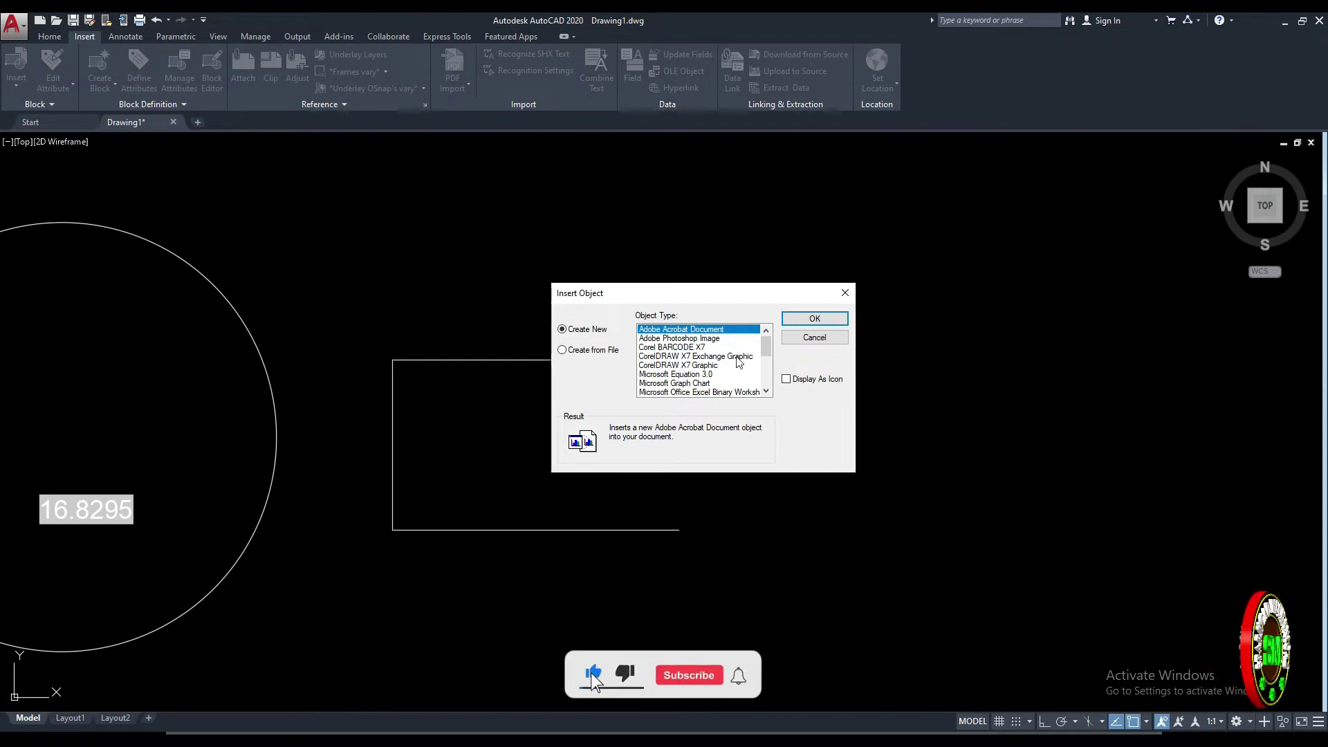
{"action": "mouse_move", "coordinate": [768, 358]}
{"action": "left_mouse_down"}
{"action": "mouse_move", "coordinate": [769, 395]}
{"action": "mouse_move", "coordinate": [768, 351]}
{"action": "left_mouse_up"}
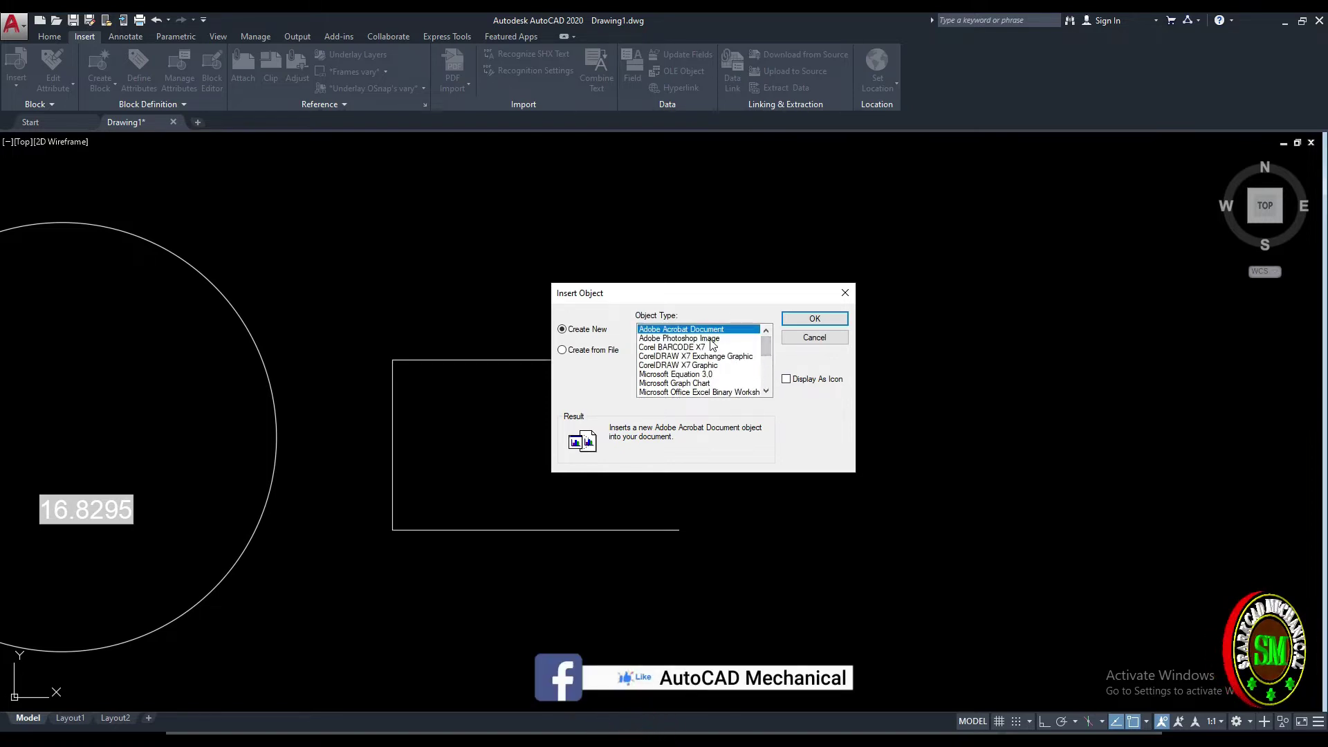
{"action": "left_click", "coordinate": [712, 340]}
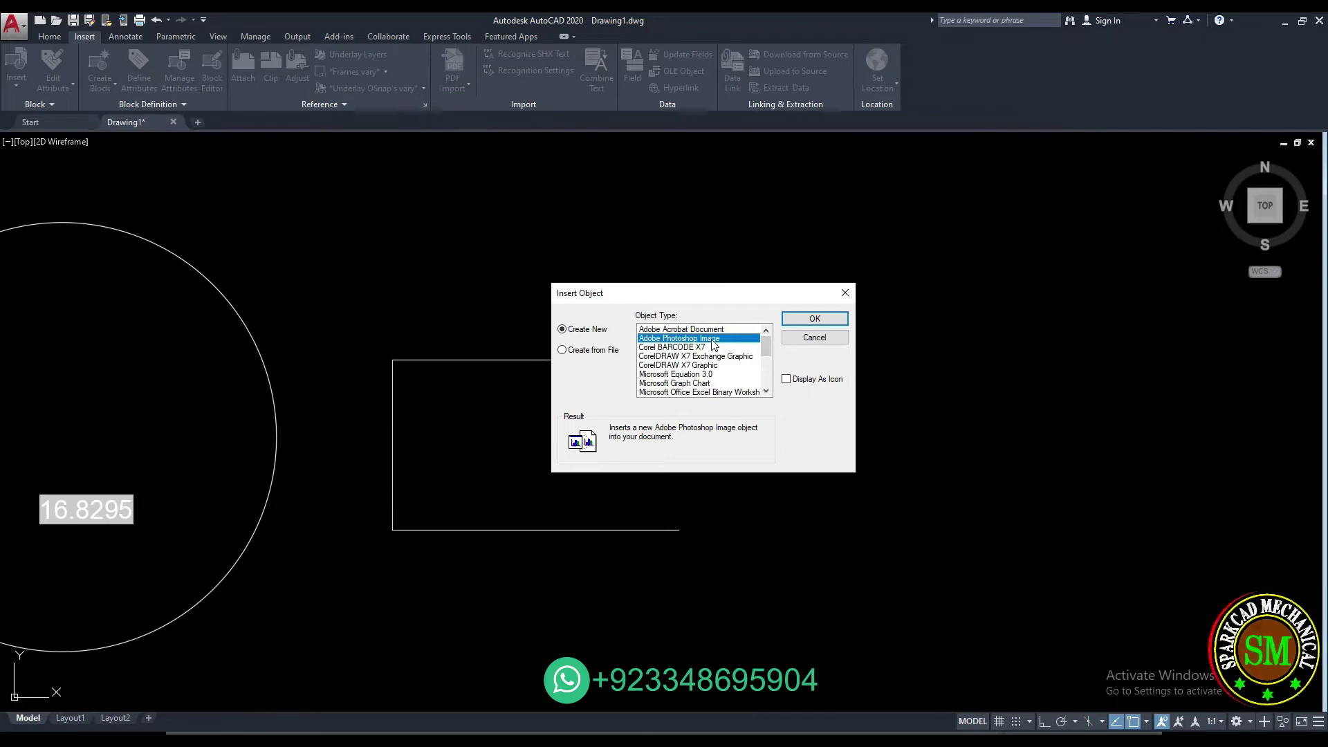
{"action": "left_click", "coordinate": [809, 318]}
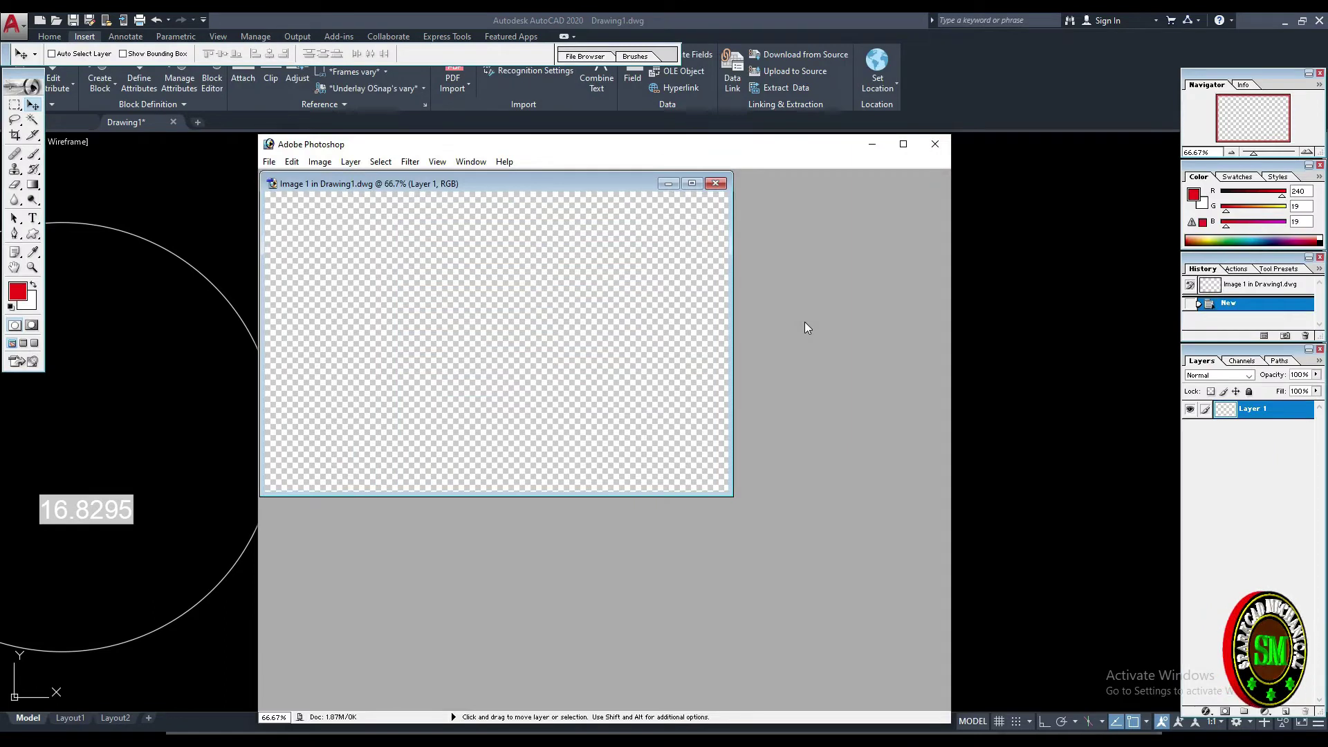
- Maximize Photoshop and the image window, and select the Custom Shape Tool
{"action": "left_click", "coordinate": [691, 183]}
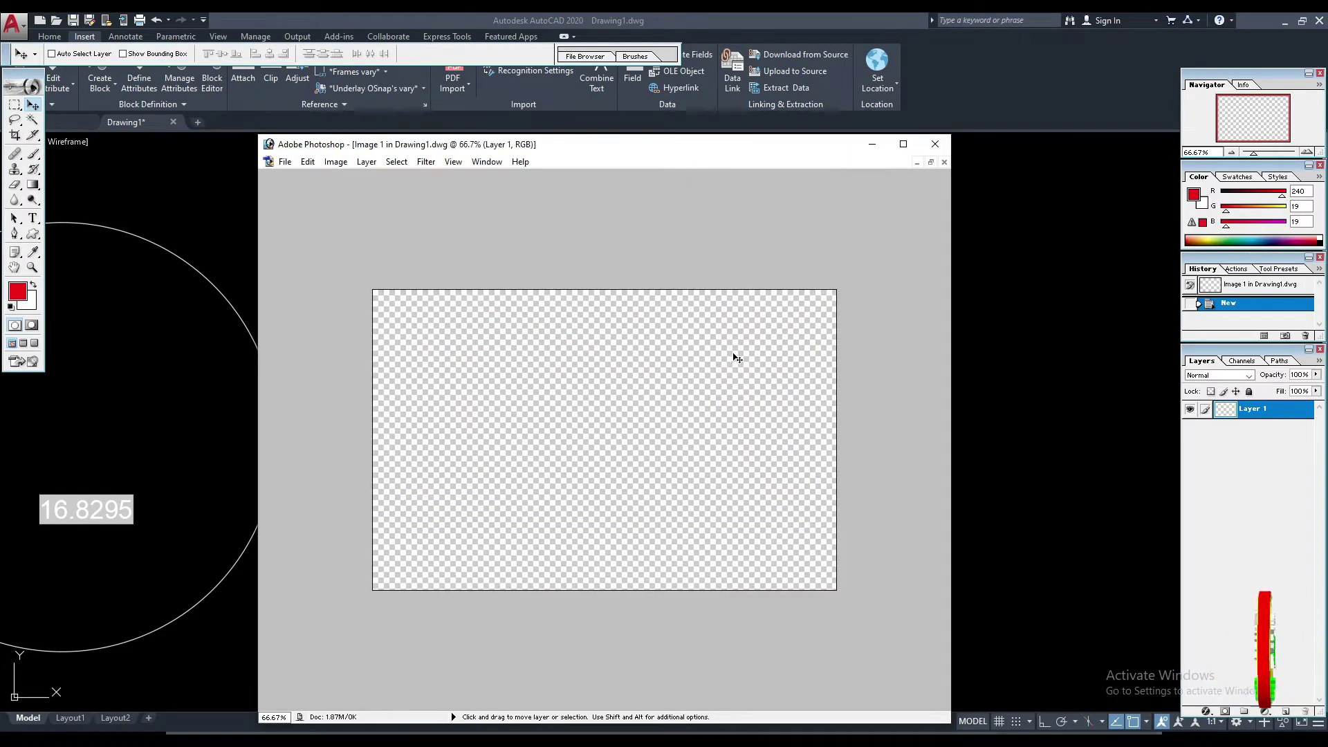
{"action": "left_click", "coordinate": [902, 144]}
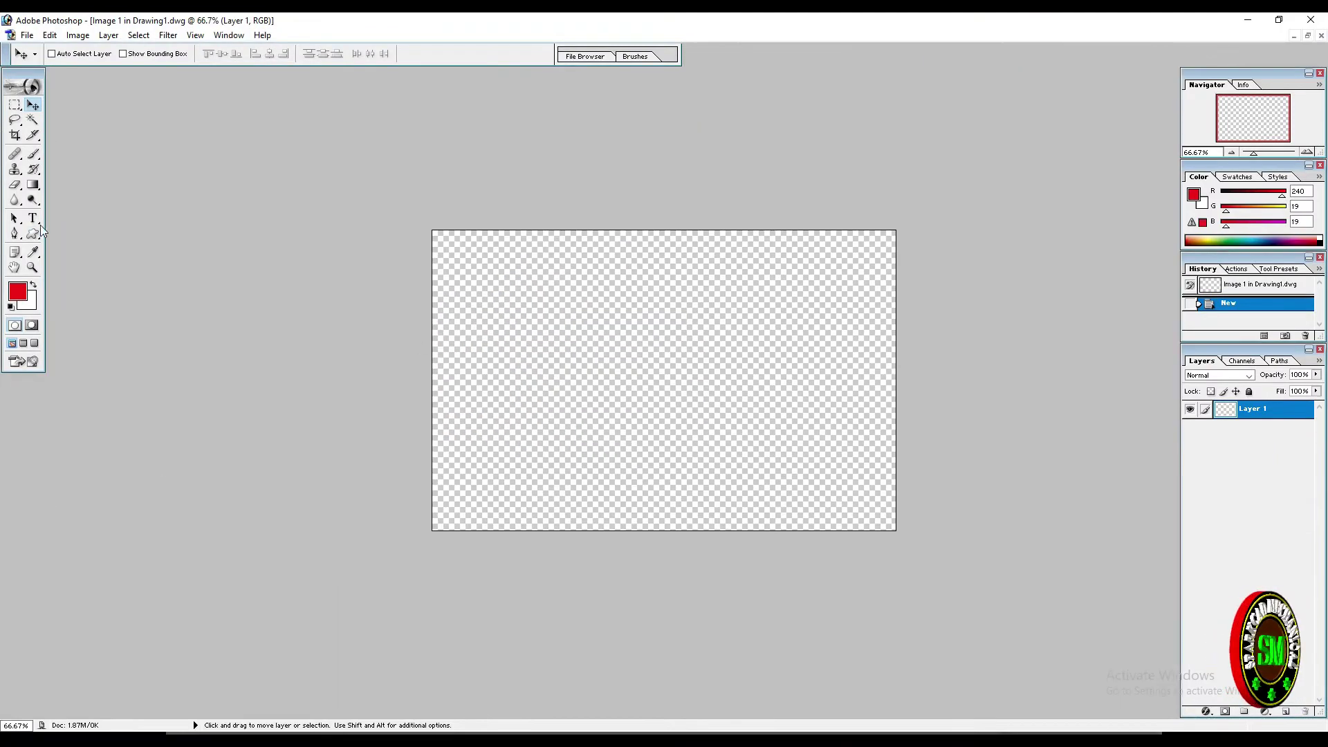
{"action": "left_click", "coordinate": [32, 234]}
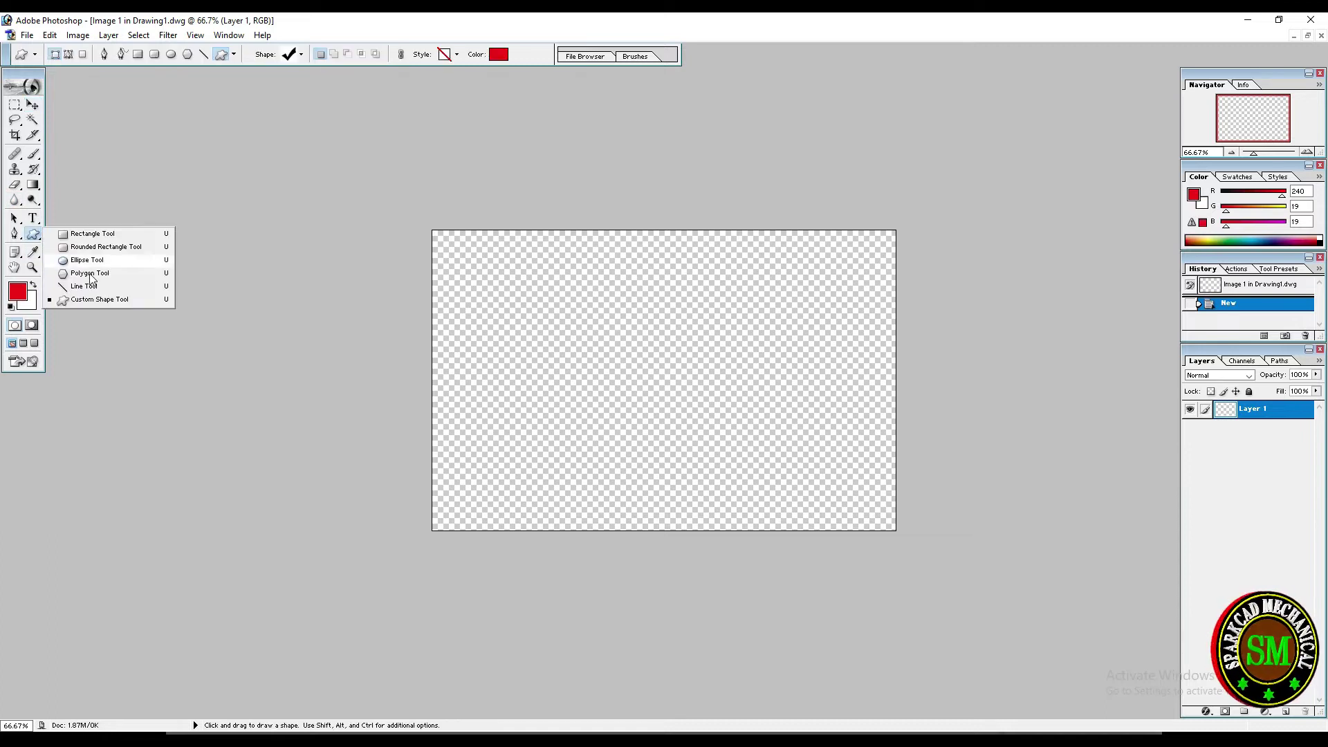
{"action": "left_click", "coordinate": [102, 298]}
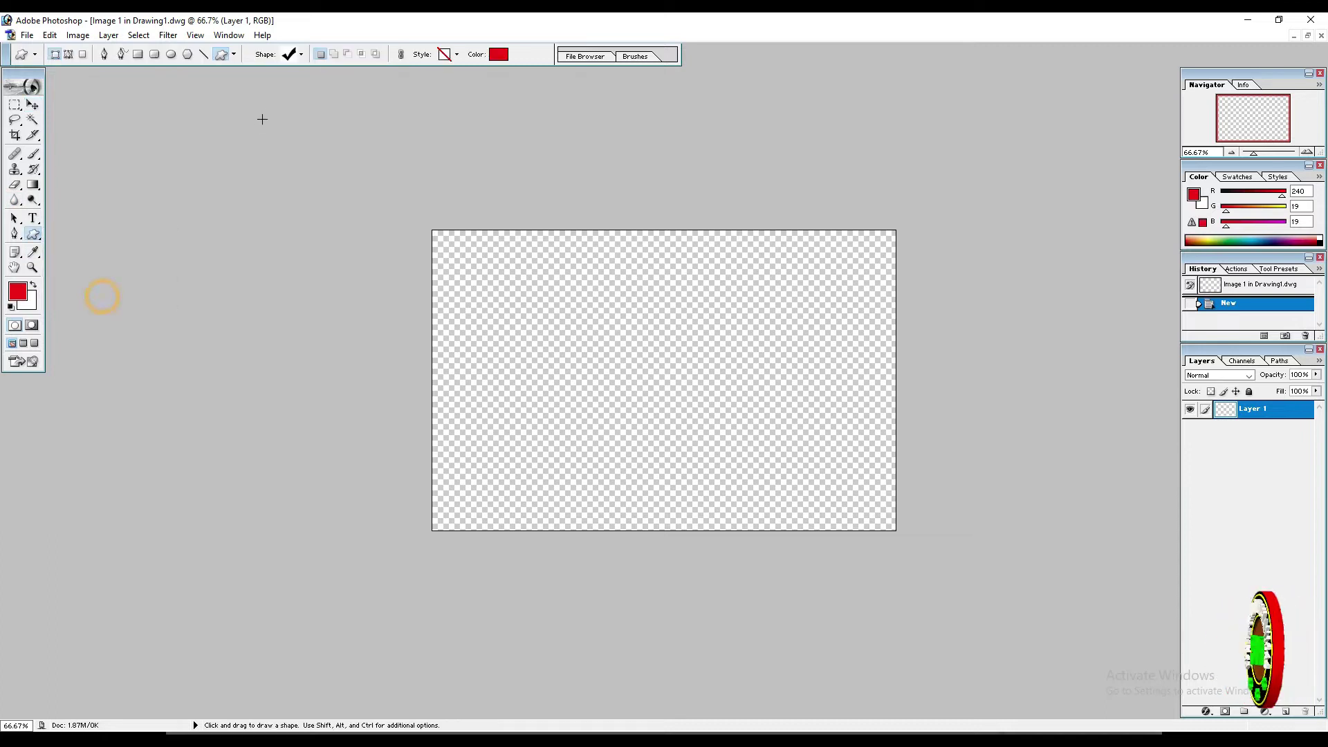
- Draw a red lightbulb shape and an ornamental heart figure to its right
{"action": "left_click", "coordinate": [302, 55]}
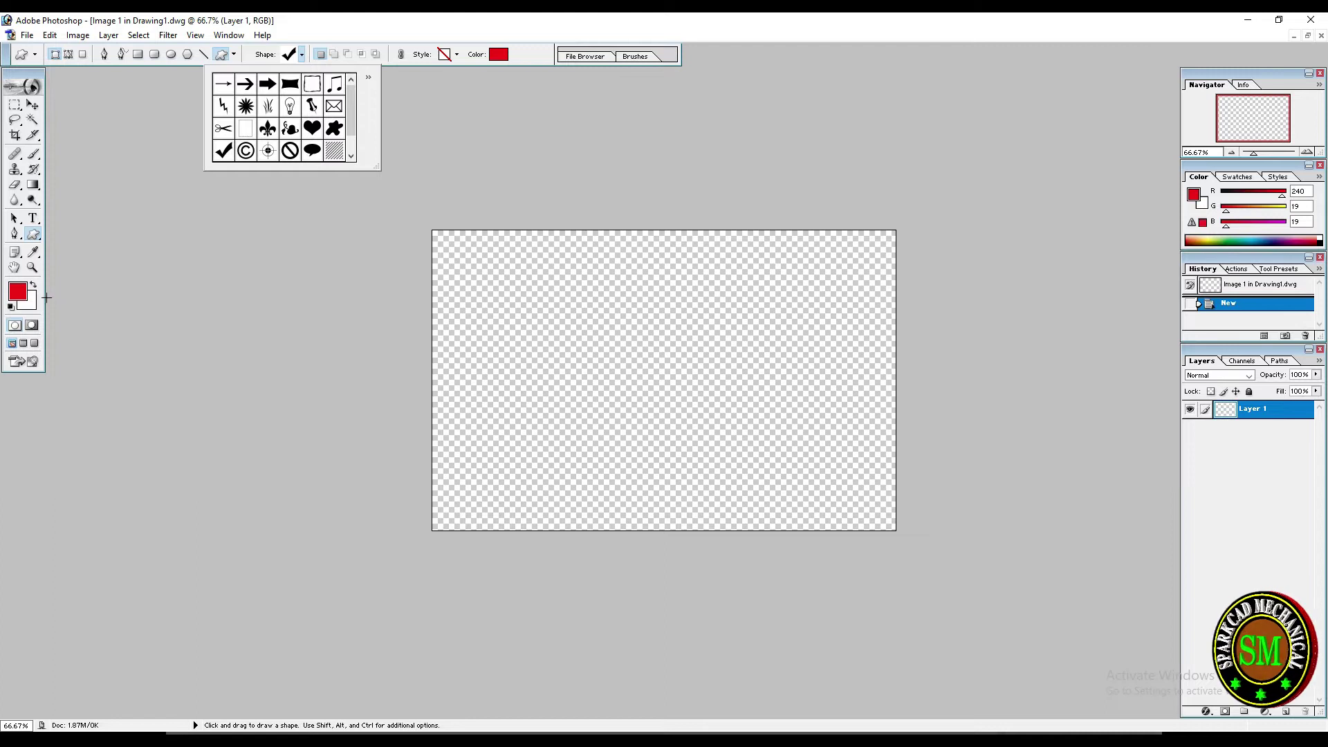
{"action": "left_click", "coordinate": [290, 128]}
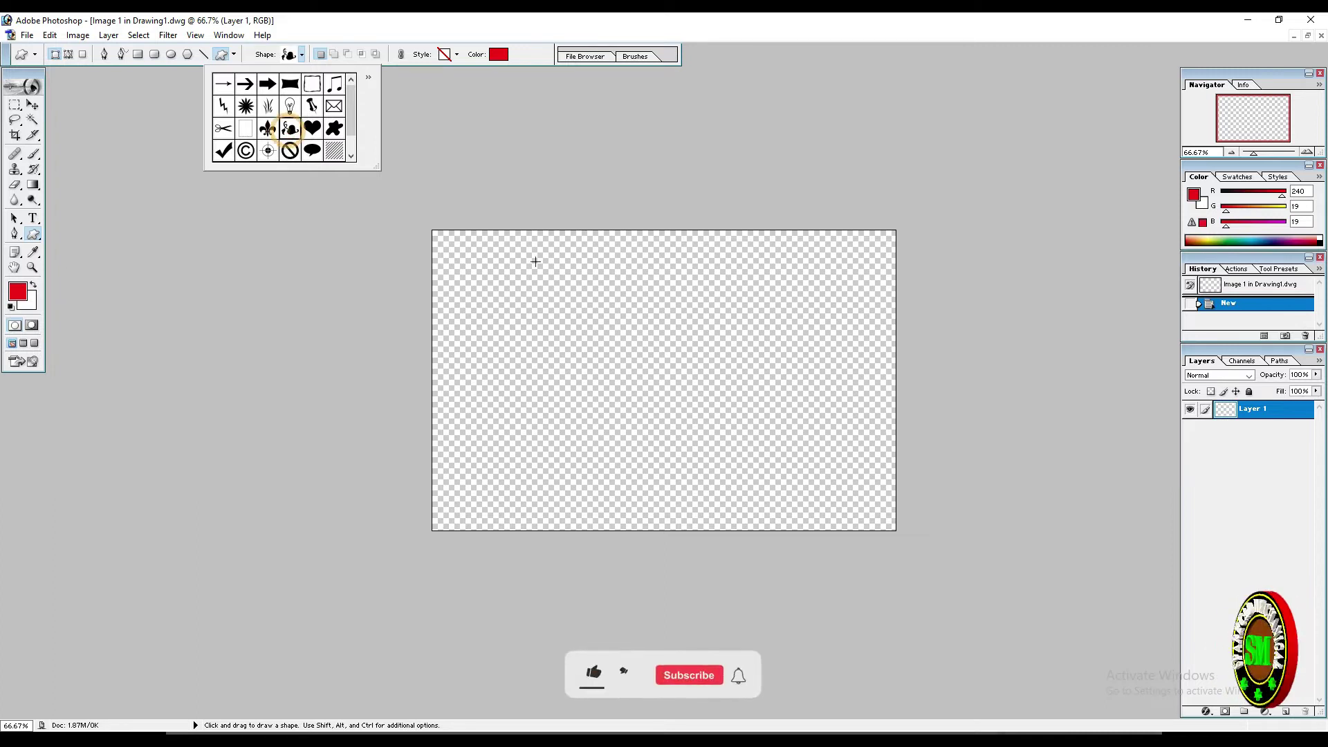
{"action": "left_click", "coordinate": [291, 105]}
{"action": "left_click_drag", "start_coordinate": [512, 332], "coordinate": [577, 446]}
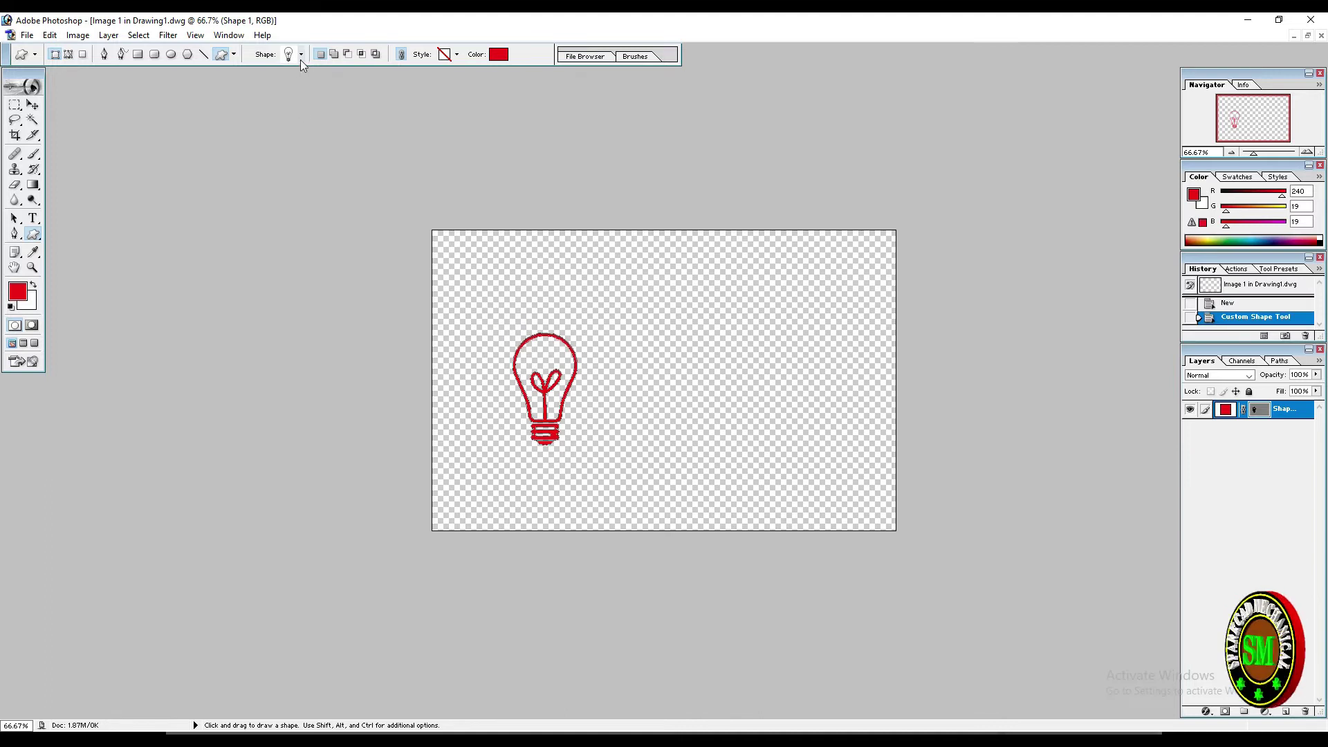
{"action": "left_click", "coordinate": [302, 54]}
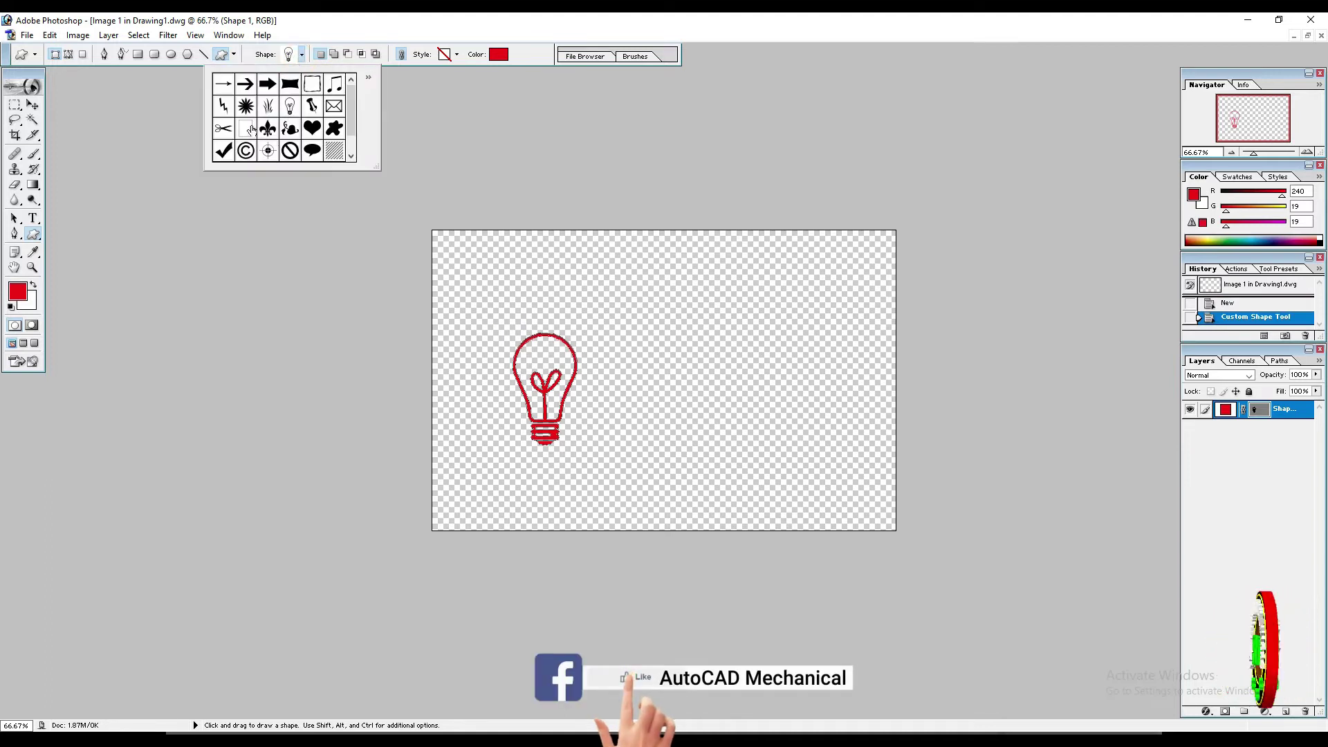
{"action": "left_click", "coordinate": [289, 128]}
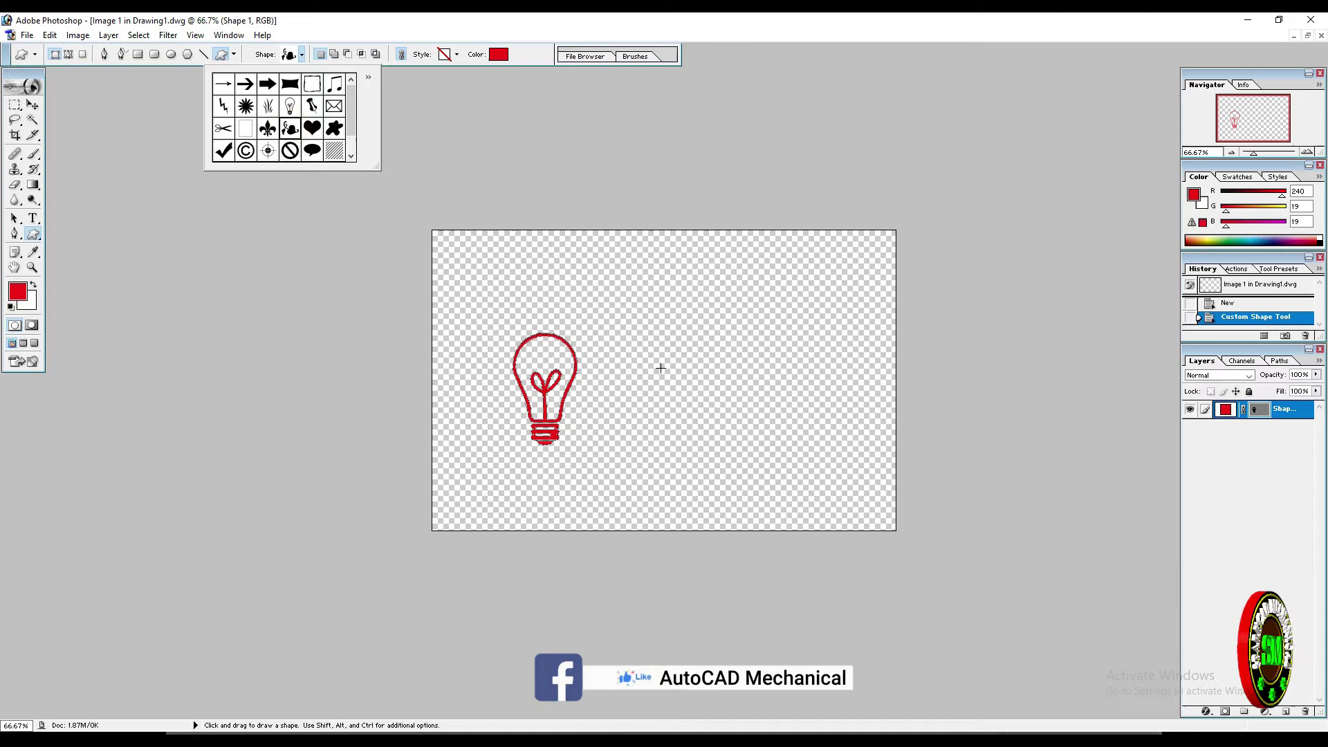
{"action": "left_click_drag", "start_coordinate": [647, 359], "coordinate": [764, 453]}
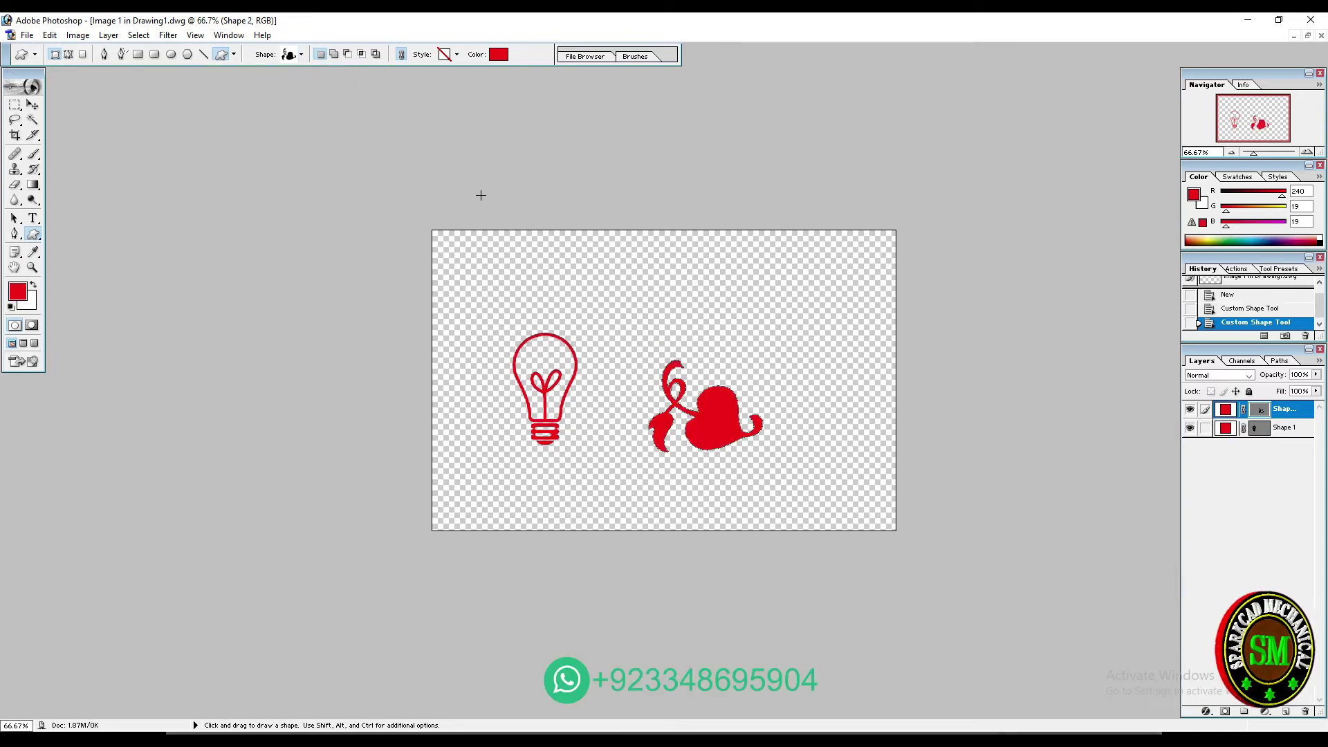
- Save the image as JPEG 'Image 1 in Drawing1 copy.jpg' on the Desktop, then return to AutoCAD
{"action": "left_click", "coordinate": [25, 35]}
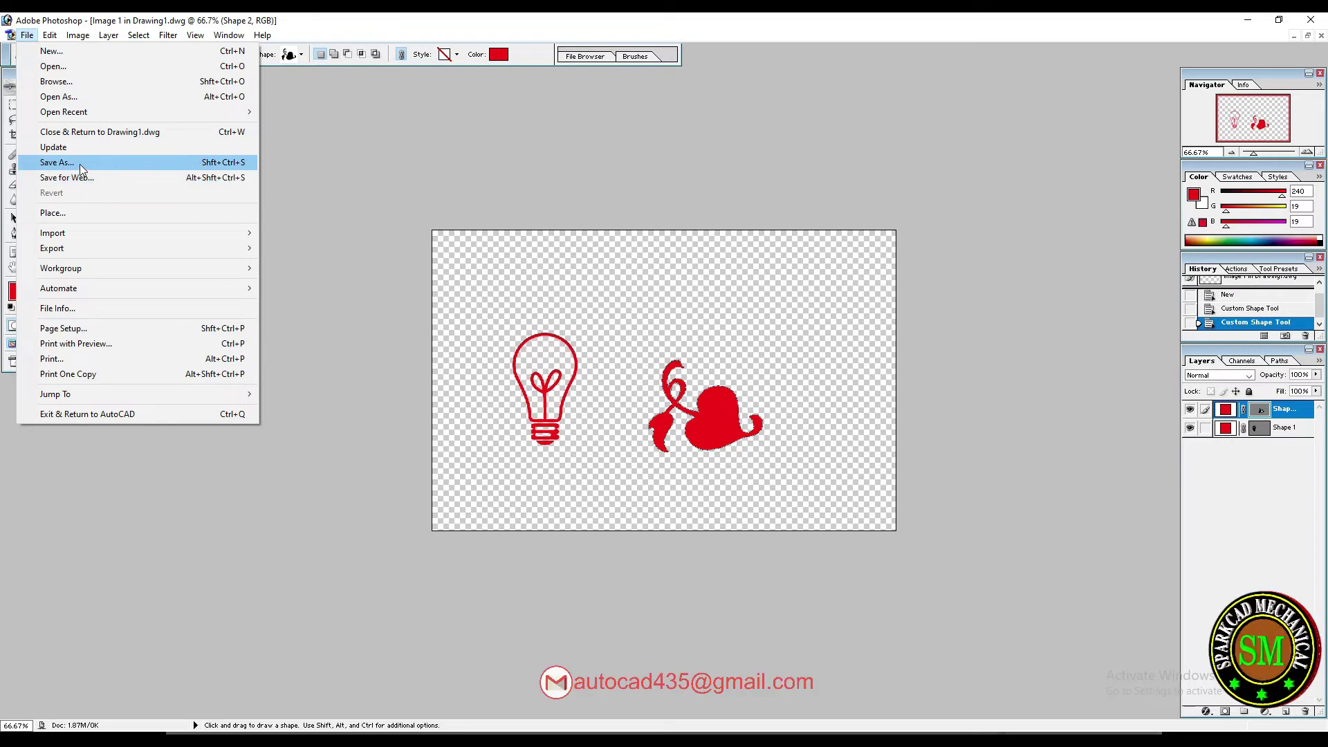
{"action": "left_click", "coordinate": [81, 164]}
{"action": "left_click", "coordinate": [675, 376]}
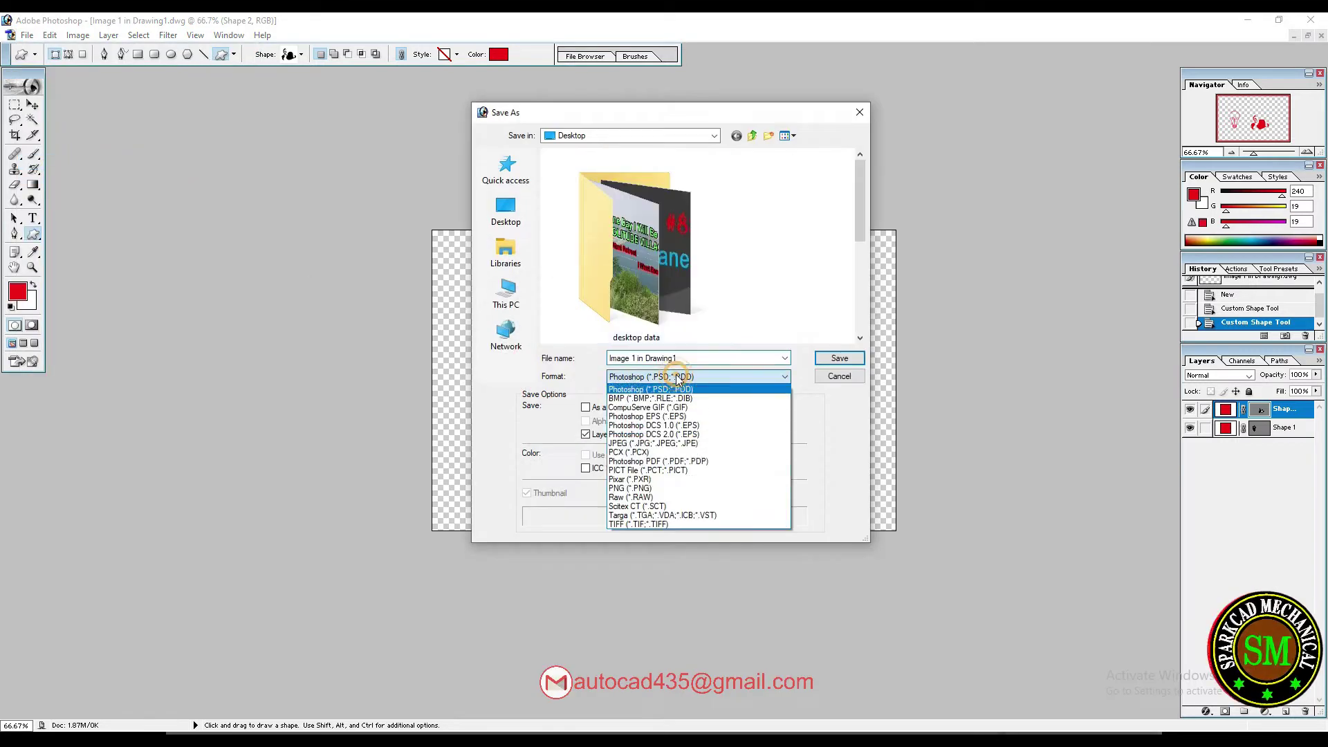
{"action": "left_click", "coordinate": [638, 440]}
{"action": "left_click", "coordinate": [506, 208]}
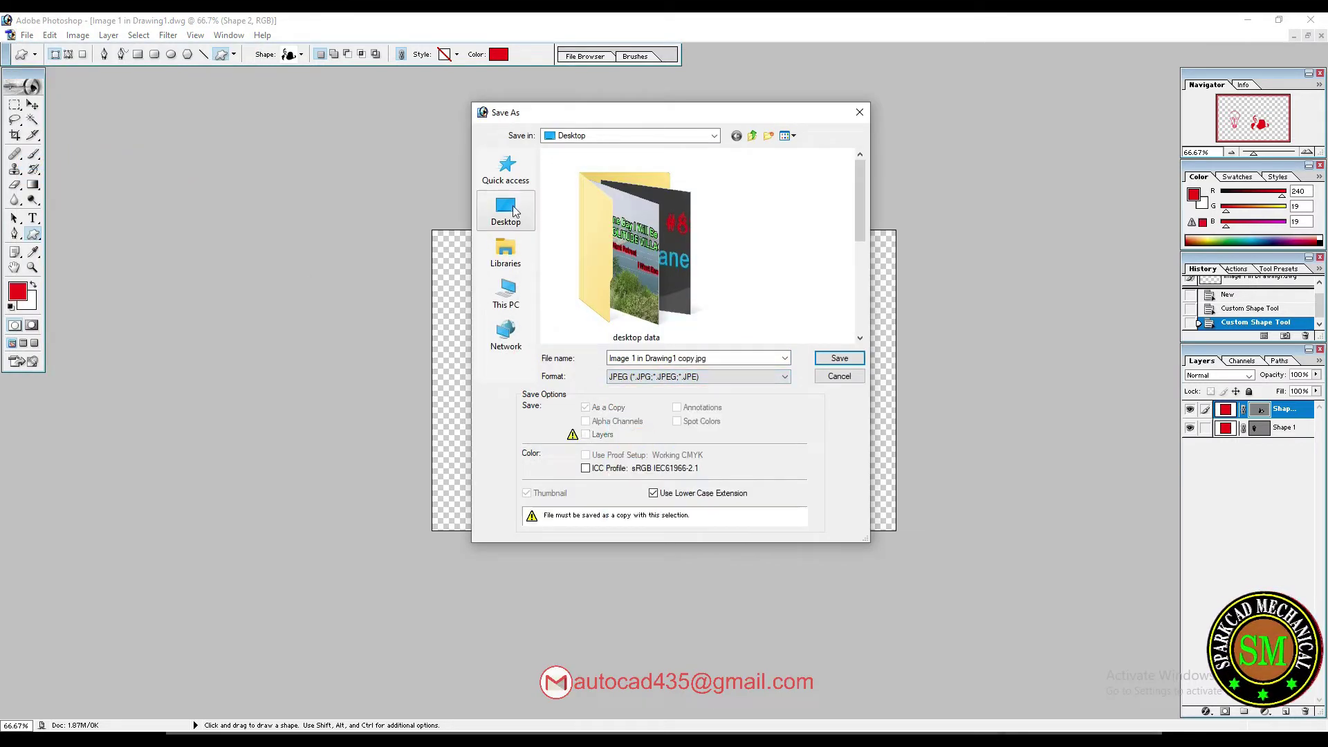
{"action": "left_click", "coordinate": [838, 362]}
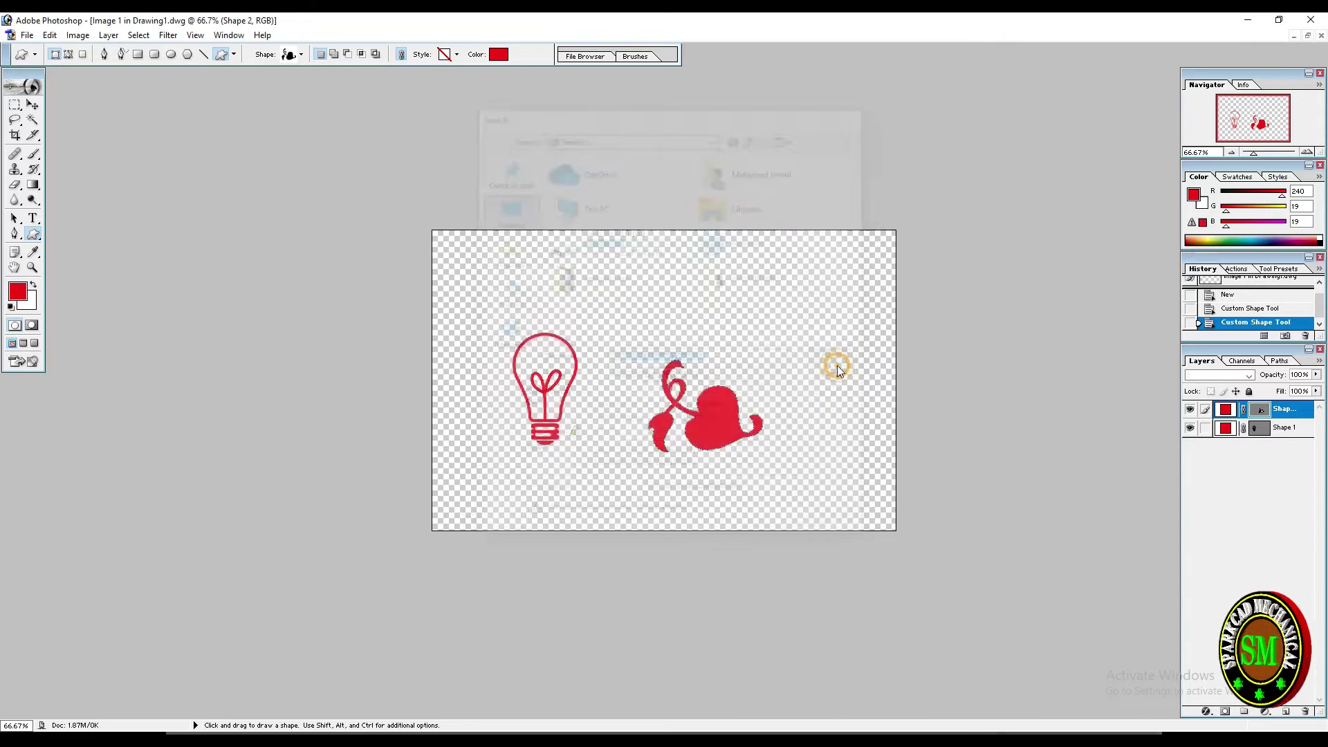
{"action": "left_click", "coordinate": [449, 179]}
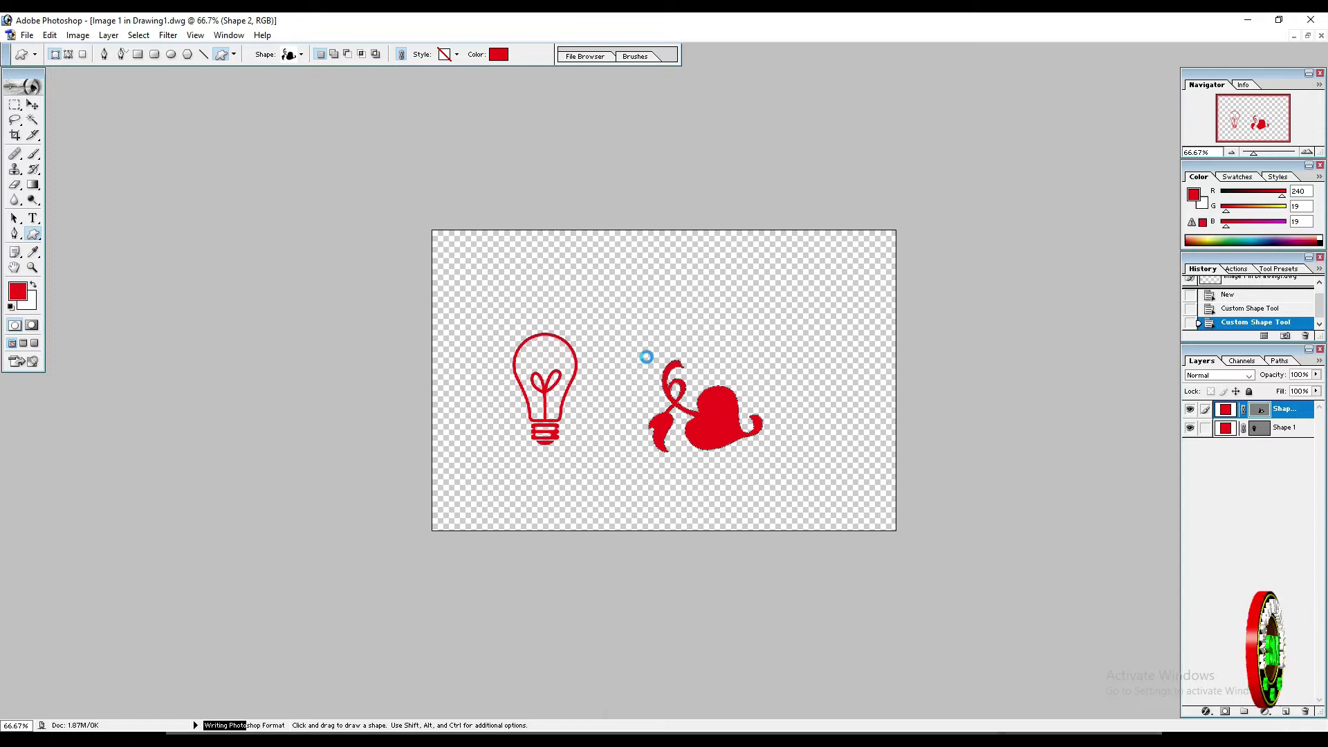
{"action": "key", "text": "alt+Tab"}
- Move the embedded bulb-and-heart image off the circle to above the rectangle
{"action": "middle_click_drag", "start_coordinate": [562, 312], "coordinate": [772, 372]}
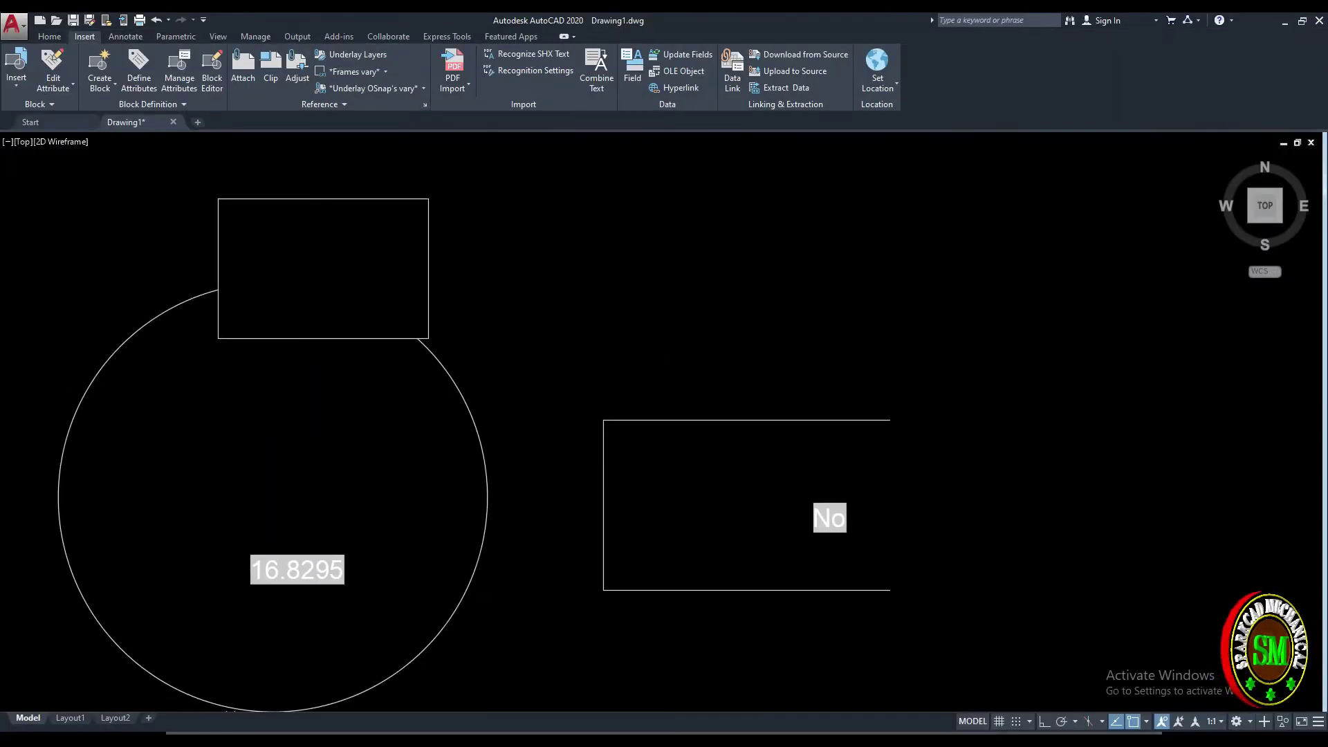
{"action": "middle_click_drag", "start_coordinate": [551, 302], "coordinate": [538, 344]}
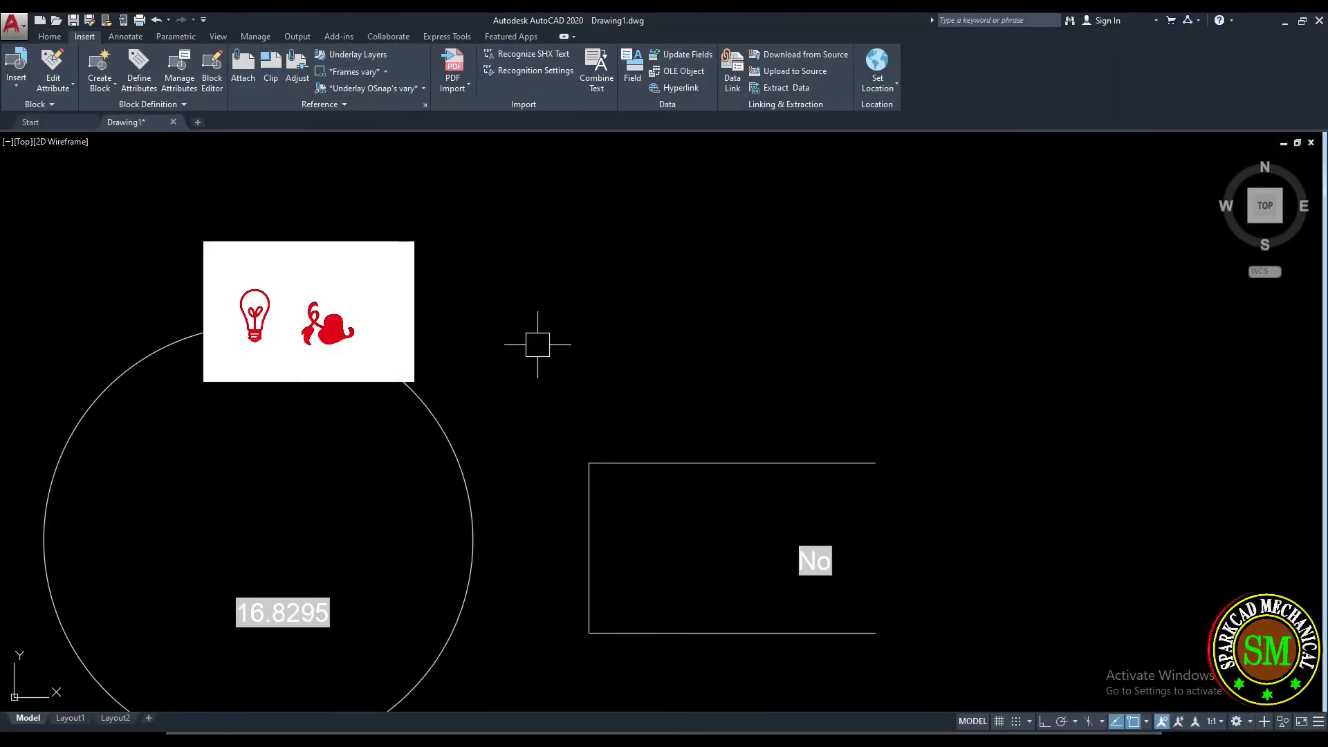
{"action": "middle_click_drag", "start_coordinate": [538, 344], "coordinate": [581, 394]}
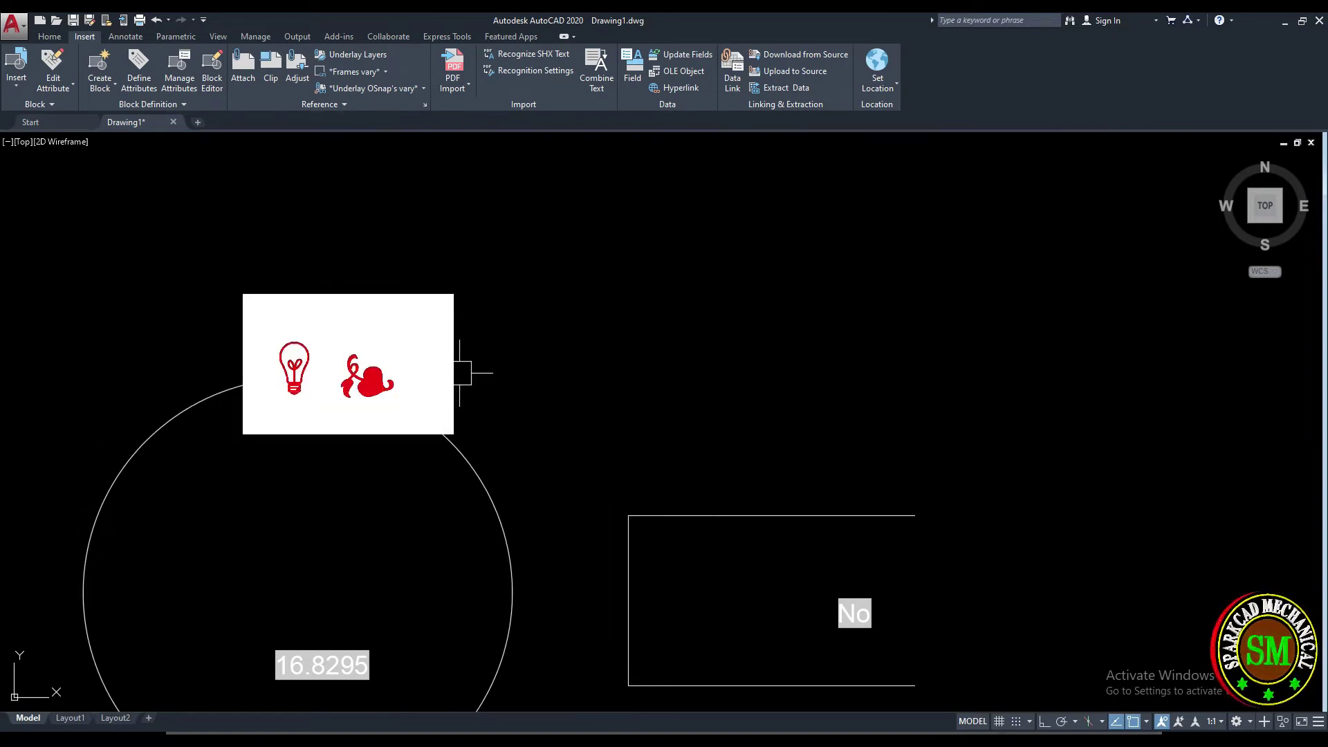
{"action": "key", "text": "m"}
{"action": "key", "text": "Return"}
{"action": "left_click", "coordinate": [454, 337]}
{"action": "key", "text": "Return"}
{"action": "left_click", "coordinate": [554, 381]}
{"action": "left_click", "coordinate": [967, 318]}
{"action": "mouse_move", "coordinate": [794, 326]}
{"action": "middle_mouse_down"}
{"action": "mouse_move", "coordinate": [729, 346]}
{"action": "mouse_move", "coordinate": [712, 384]}
{"action": "middle_mouse_up"}
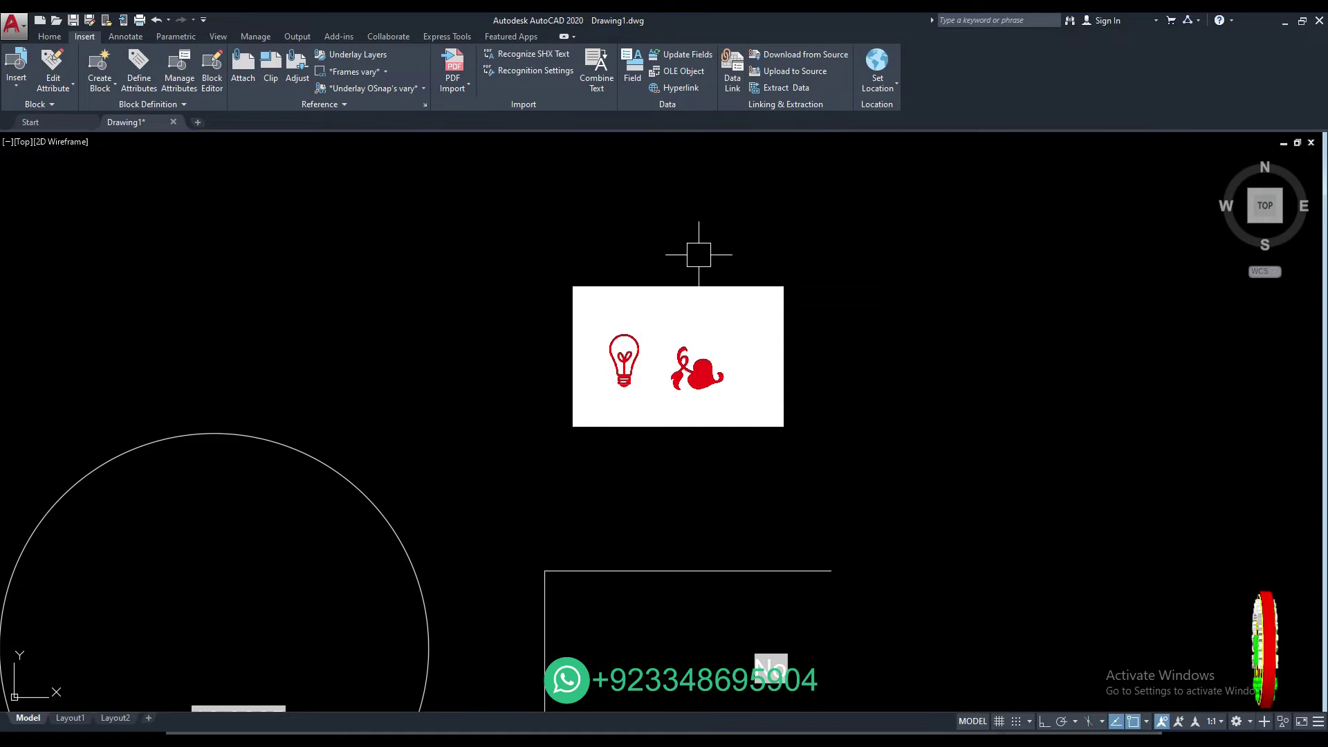
{"action": "mouse_move", "coordinate": [819, 350]}
{"action": "middle_mouse_down"}
{"action": "mouse_move", "coordinate": [721, 351]}
{"action": "mouse_move", "coordinate": [767, 342]}
{"action": "middle_mouse_up"}
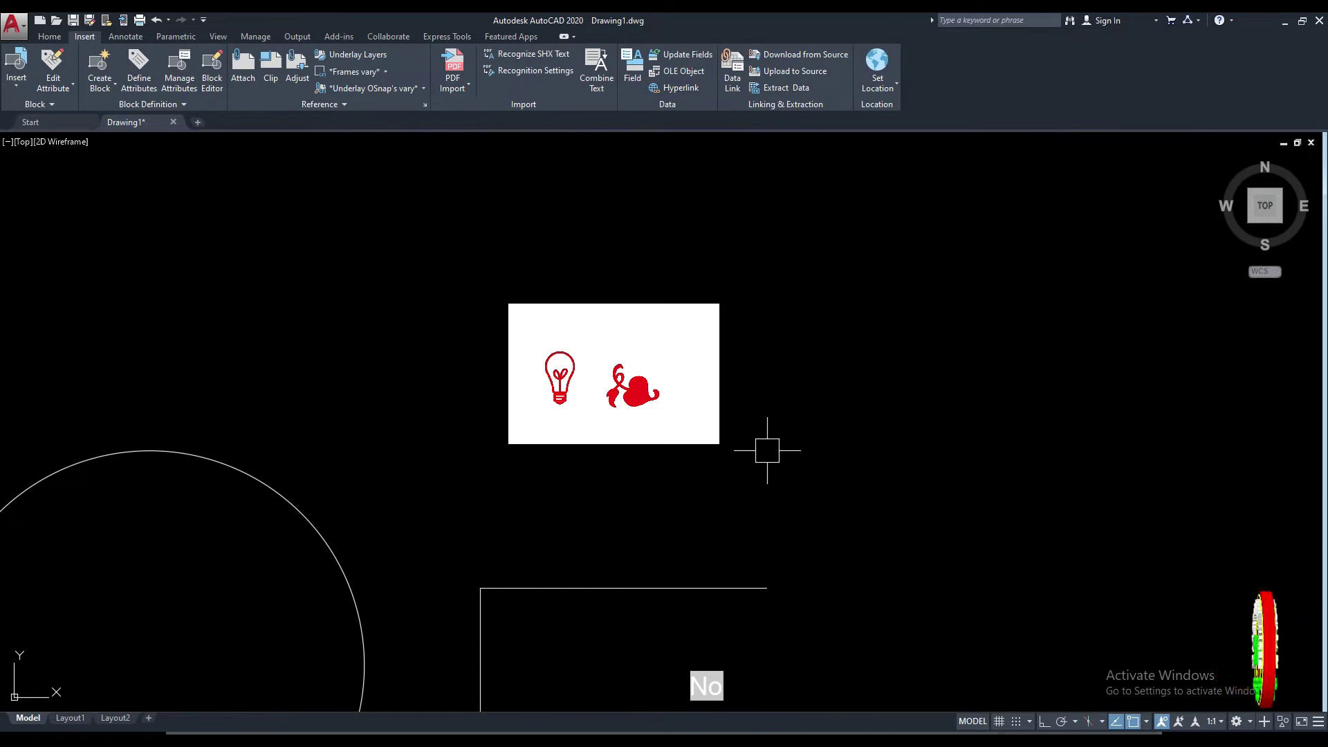
{"action": "scroll", "coordinate": [684, 465], "scroll_direction": "down", "scroll_amount": 2}
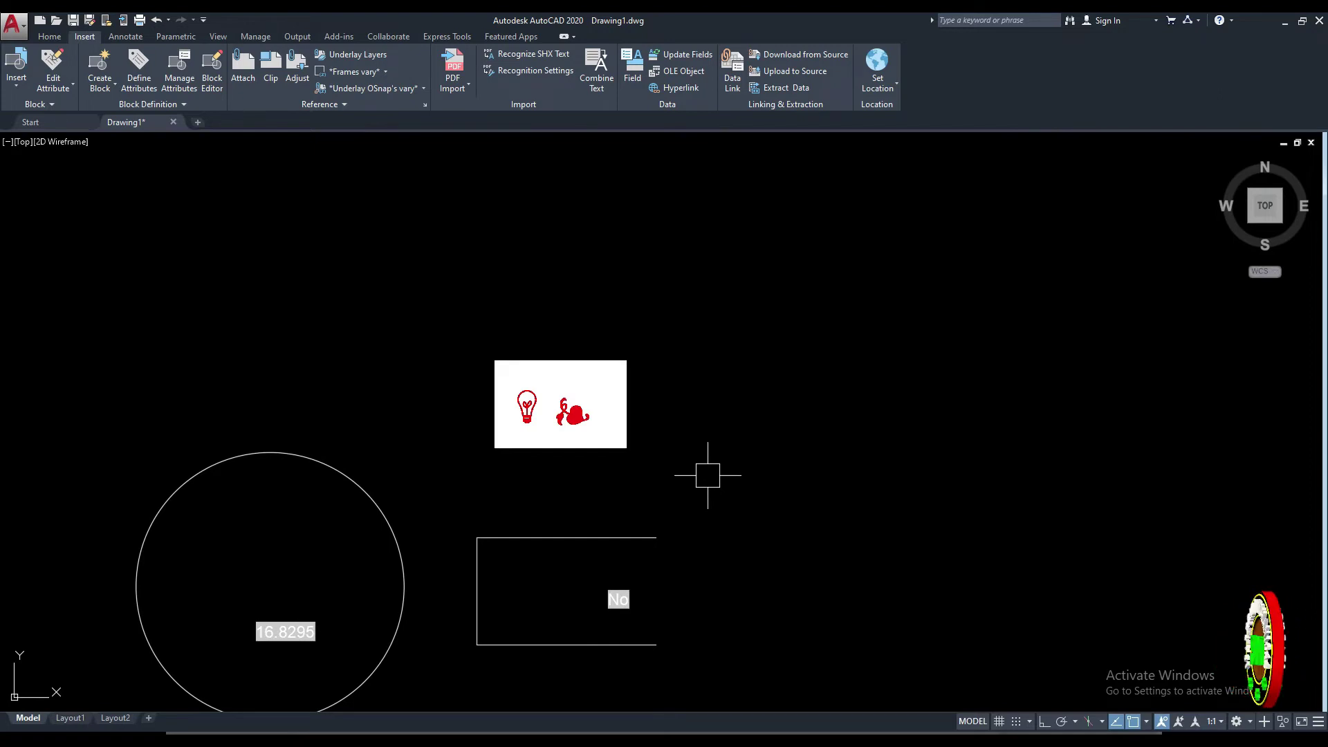
{"action": "middle_click_drag", "start_coordinate": [689, 363], "coordinate": [593, 359]}
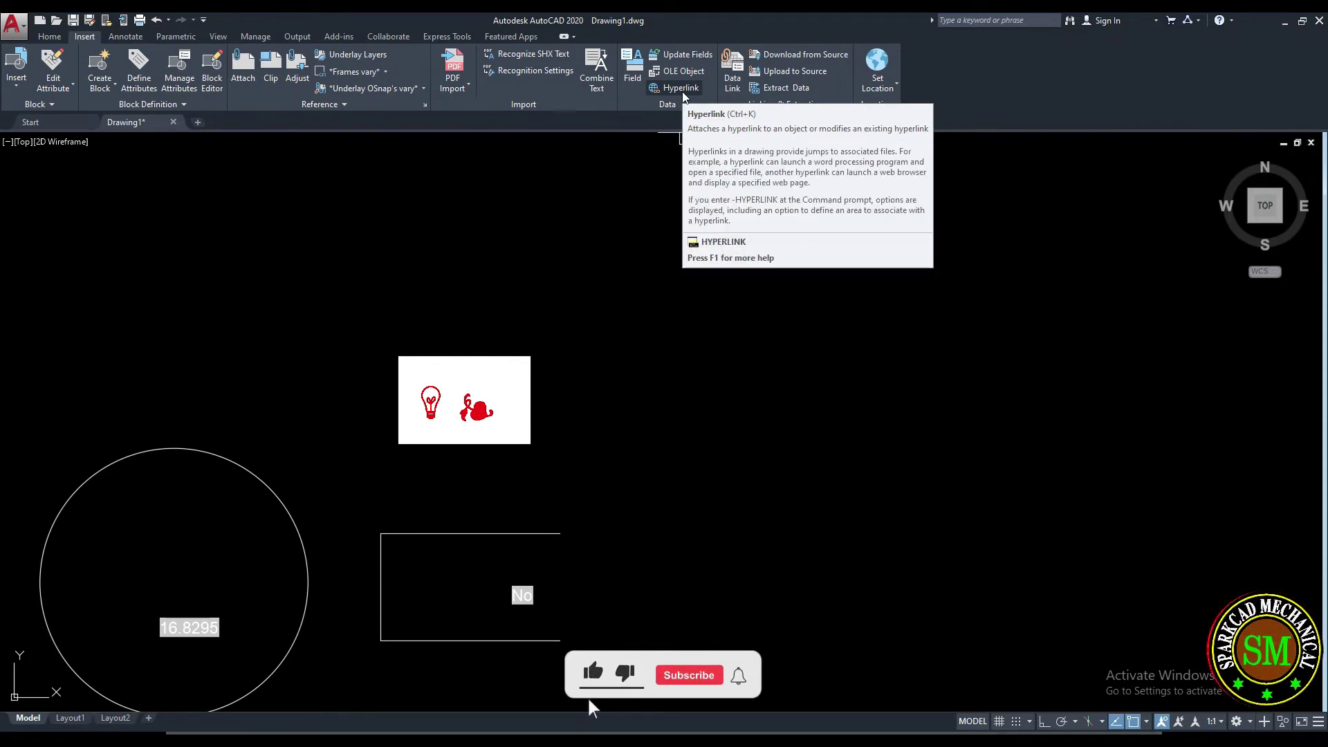
- Draw a new circle on the right side of the drawing and start a hyperlink for it
{"action": "mouse_move", "coordinate": [599, 426]}
{"action": "middle_mouse_down"}
{"action": "mouse_move", "coordinate": [888, 400]}
{"action": "mouse_move", "coordinate": [524, 393]}
{"action": "middle_mouse_up"}
{"action": "type", "text": "c"}
{"action": "key", "text": "Return"}
{"action": "left_click", "coordinate": [787, 381]}
{"action": "left_click", "coordinate": [878, 415]}
{"action": "middle_click_drag", "start_coordinate": [933, 399], "coordinate": [874, 415]}
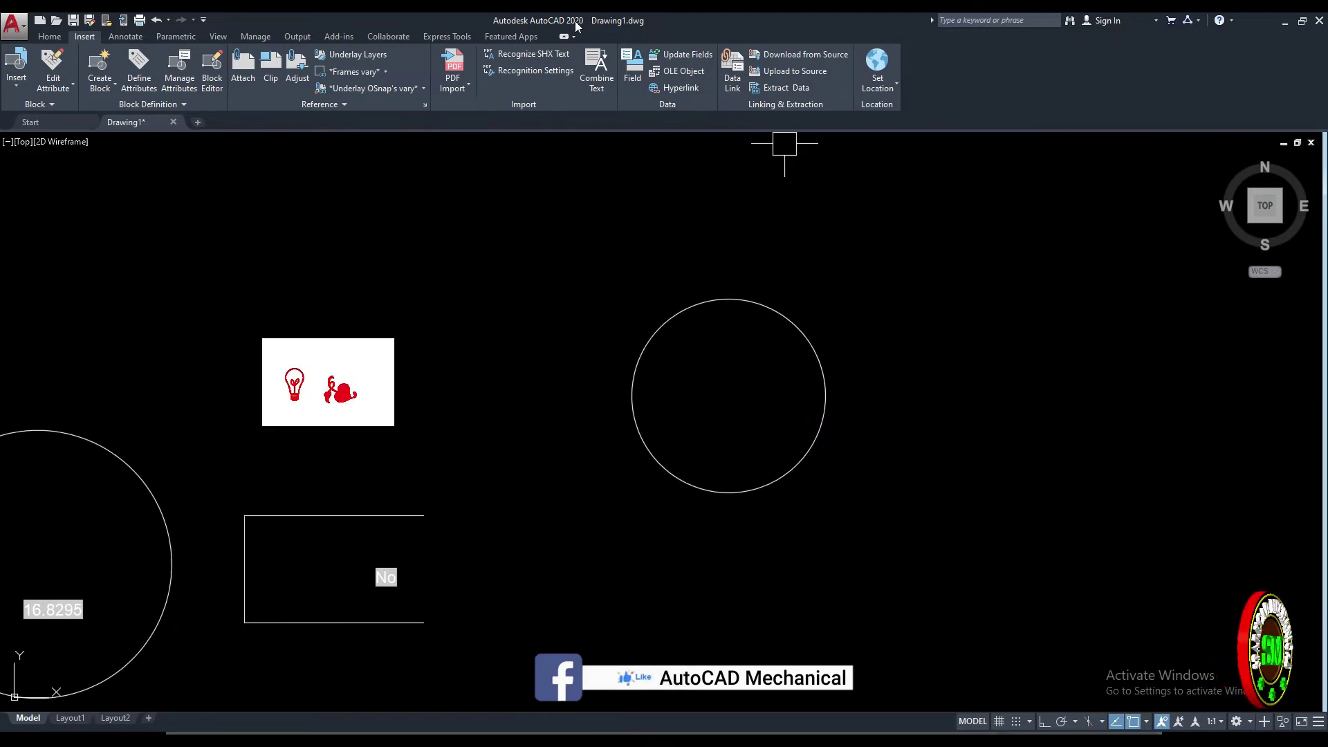
{"action": "left_click", "coordinate": [684, 91]}
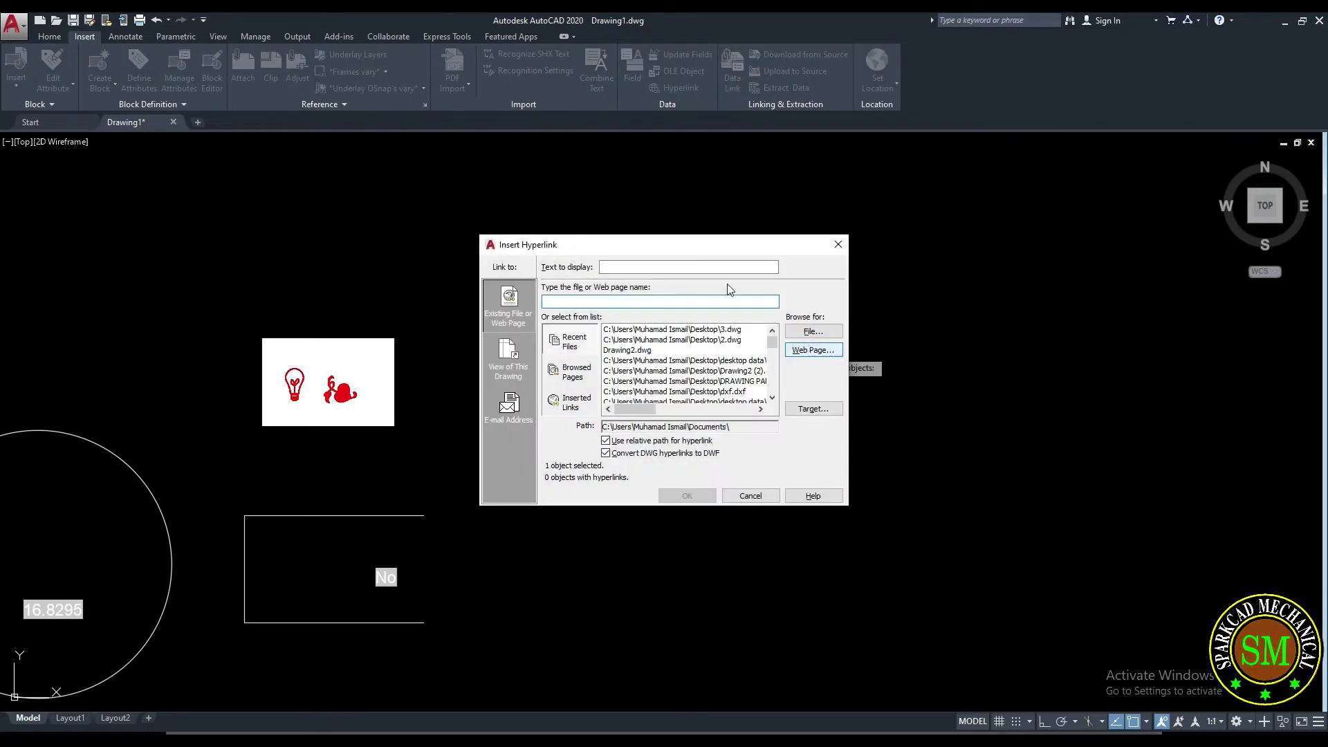
- Enter CIRCLE as the circle's hyperlink display text, leaving the link target empty
{"action": "left_click_drag", "start_coordinate": [670, 251], "coordinate": [715, 266]}
{"action": "left_click", "coordinate": [683, 272]}
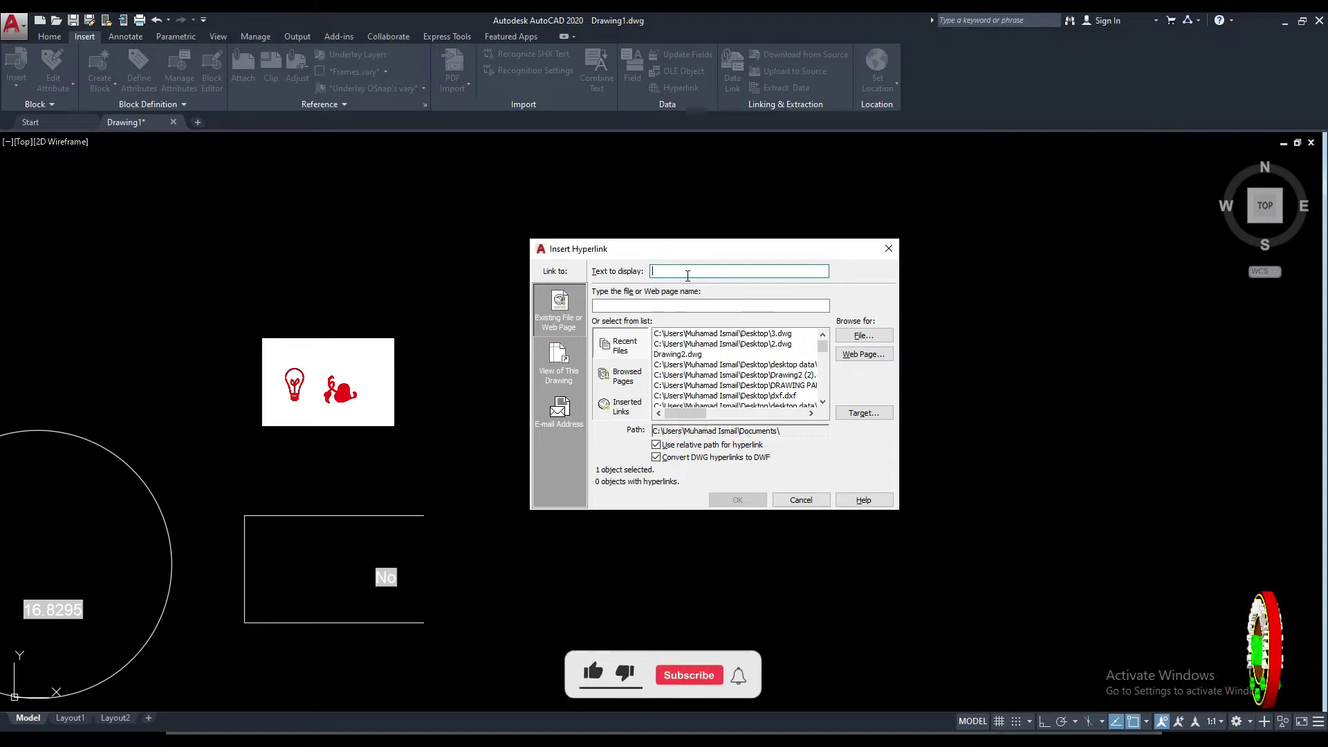
{"action": "type", "text": "CIRCLE"}
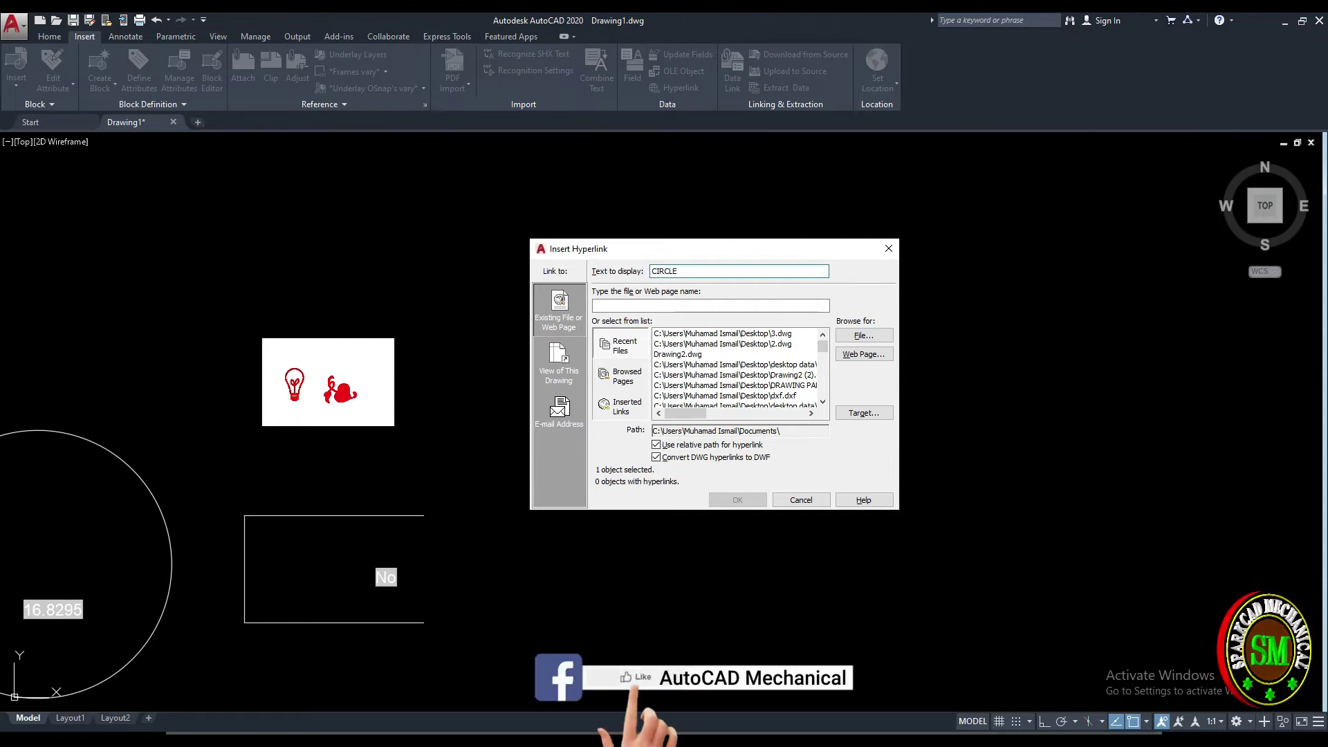
{"action": "left_click", "coordinate": [647, 309]}
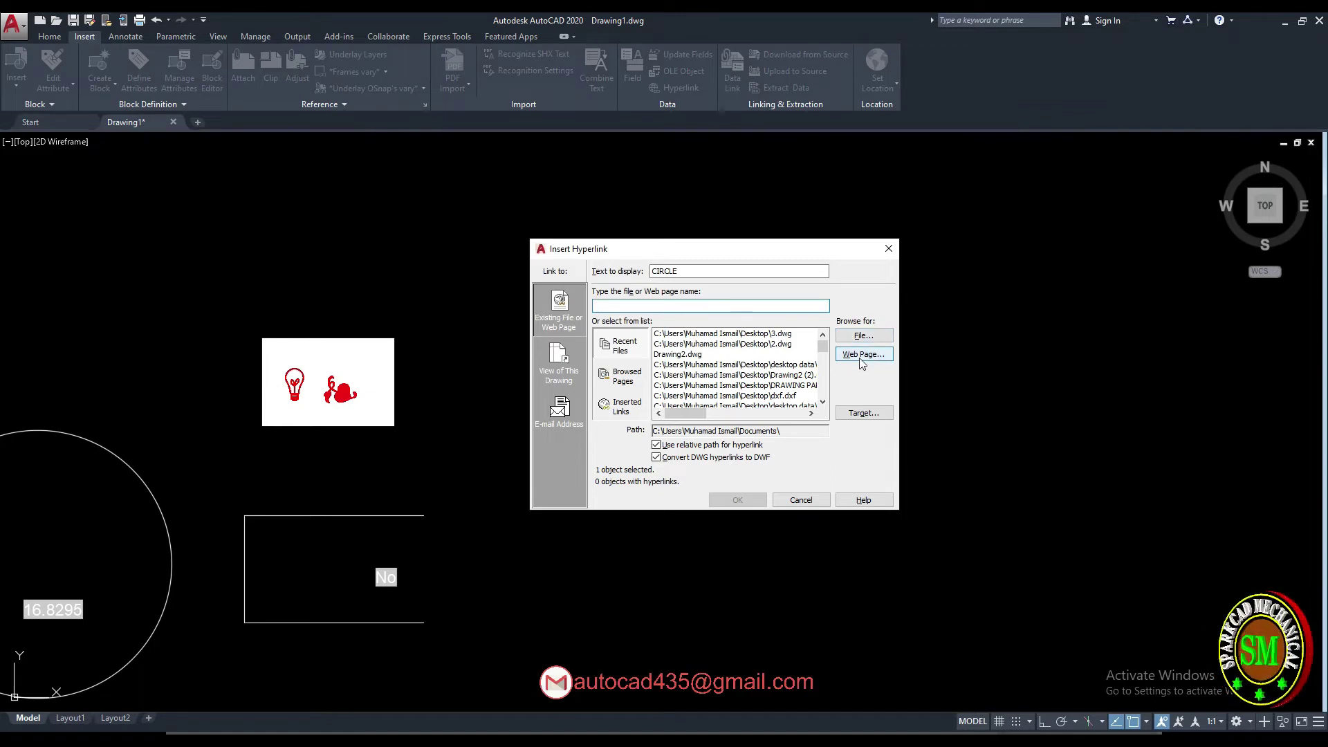
{"action": "mouse_move", "coordinate": [855, 254]}
{"action": "left_mouse_down"}
{"action": "mouse_move", "coordinate": [1125, 302]}
{"action": "mouse_move", "coordinate": [594, 261]}
{"action": "left_mouse_up"}
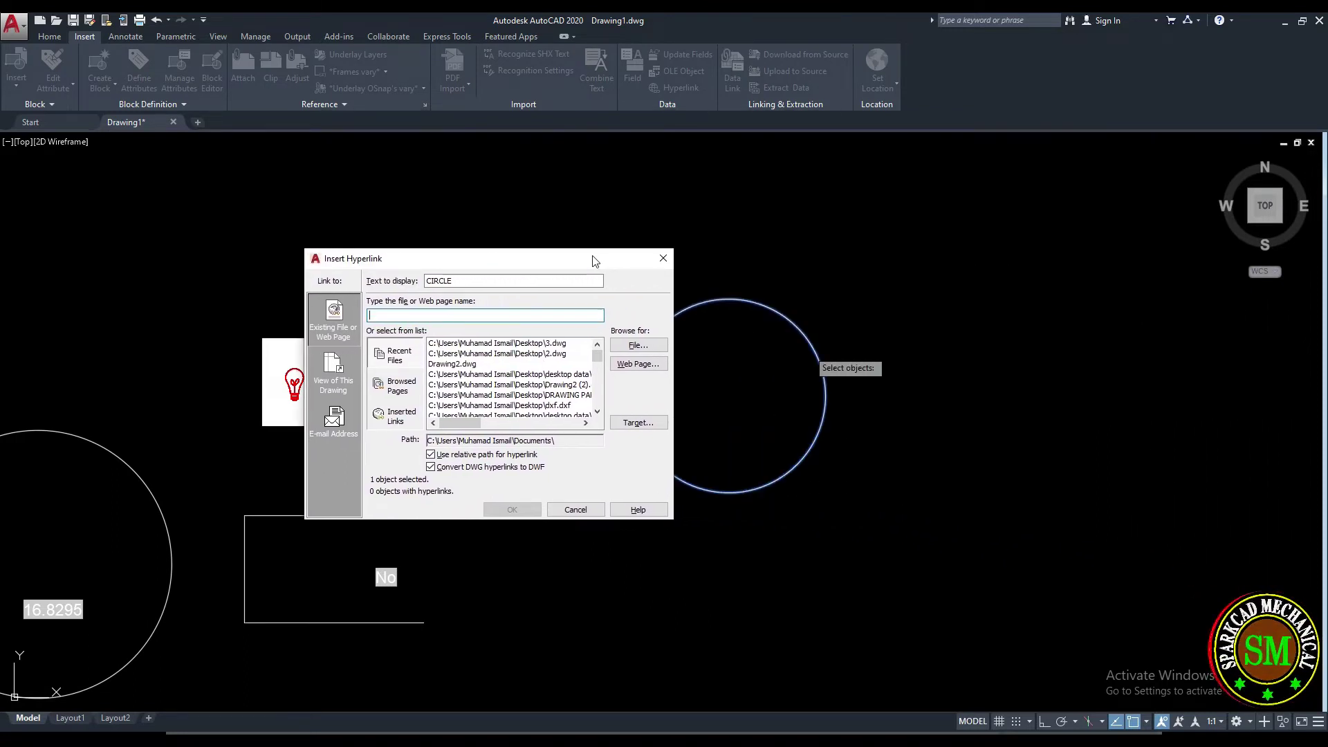
{"action": "left_click_drag", "start_coordinate": [593, 260], "coordinate": [620, 277]}
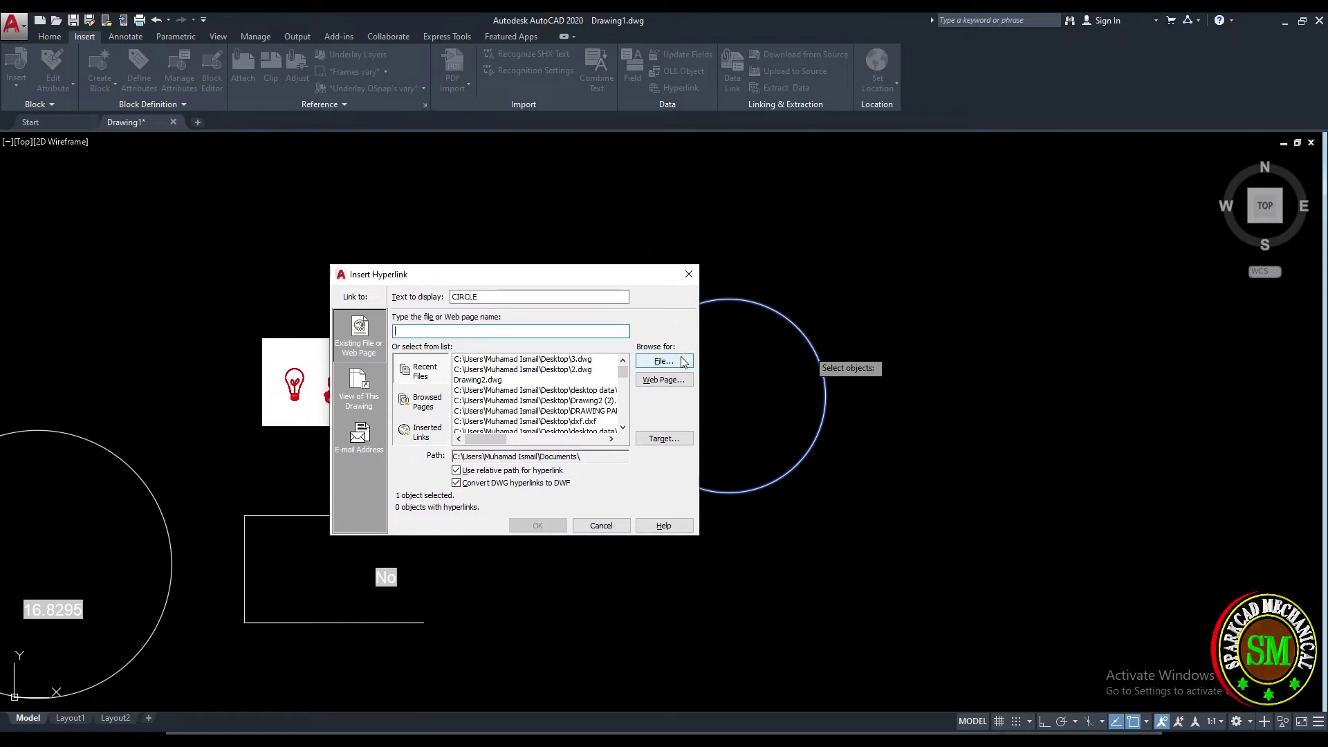
{"action": "key", "text": "alt+Tab"}
{"action": "key", "text": "alt+Tab"}
{"action": "key", "text": "alt+Tab"}
{"action": "key", "text": "alt+Tab"}
{"action": "key", "text": "alt+Tab"}
{"action": "key", "text": "alt+Tab"}
{"action": "key", "text": "alt+Tab"}
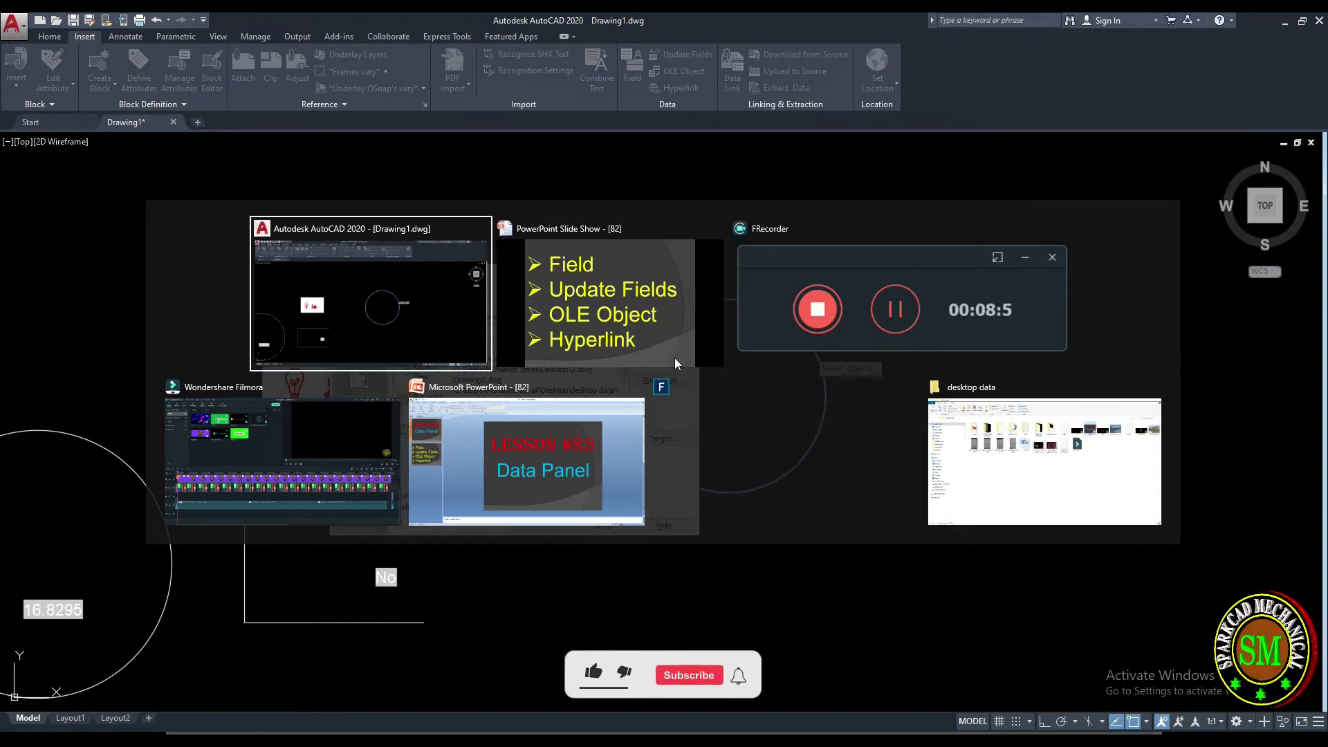
- Exit the PowerPoint slide show and minimise PowerPoint to reveal the Windows desktop
{"action": "left_click", "coordinate": [681, 364]}
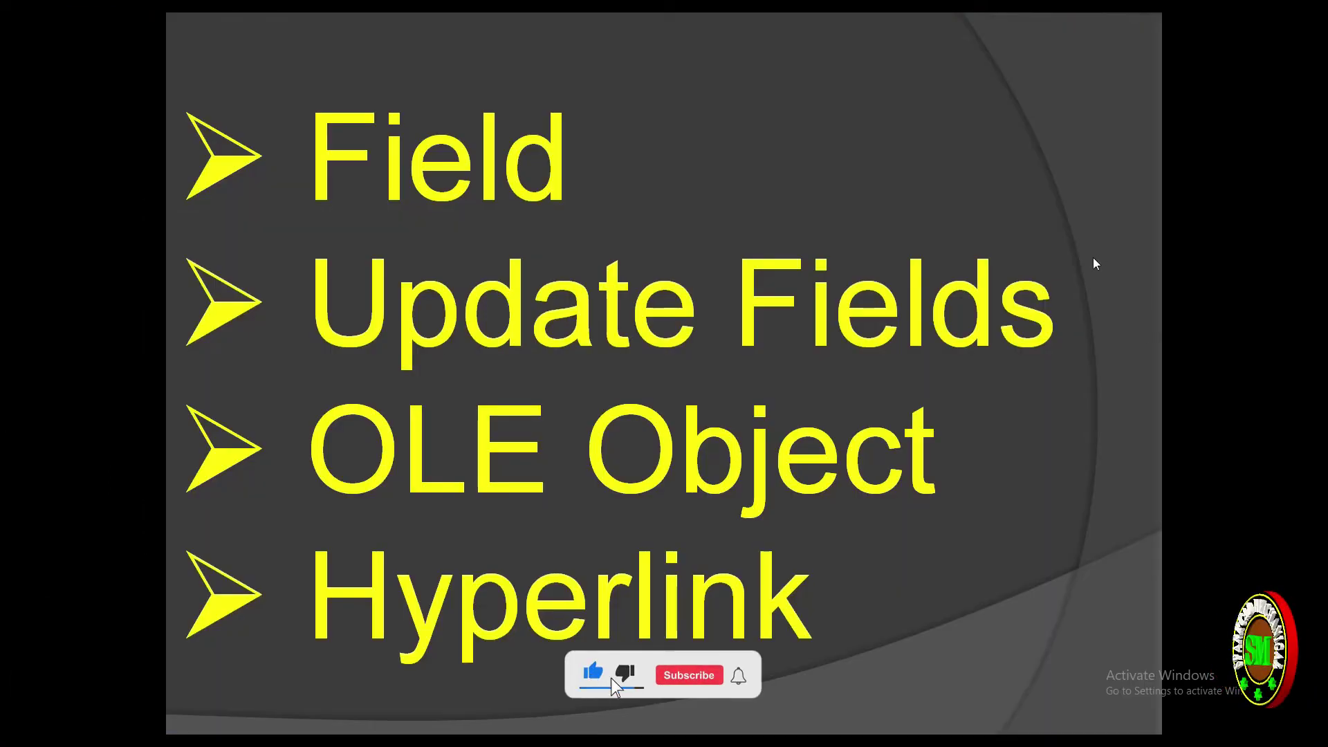
{"action": "key", "text": "alt+Tab"}
{"action": "key", "text": "alt+Tab"}
{"action": "key", "text": "alt+Tab"}
{"action": "key", "text": "alt+Tab"}
{"action": "key", "text": "alt+Tab"}
{"action": "key", "text": "alt+Tab"}
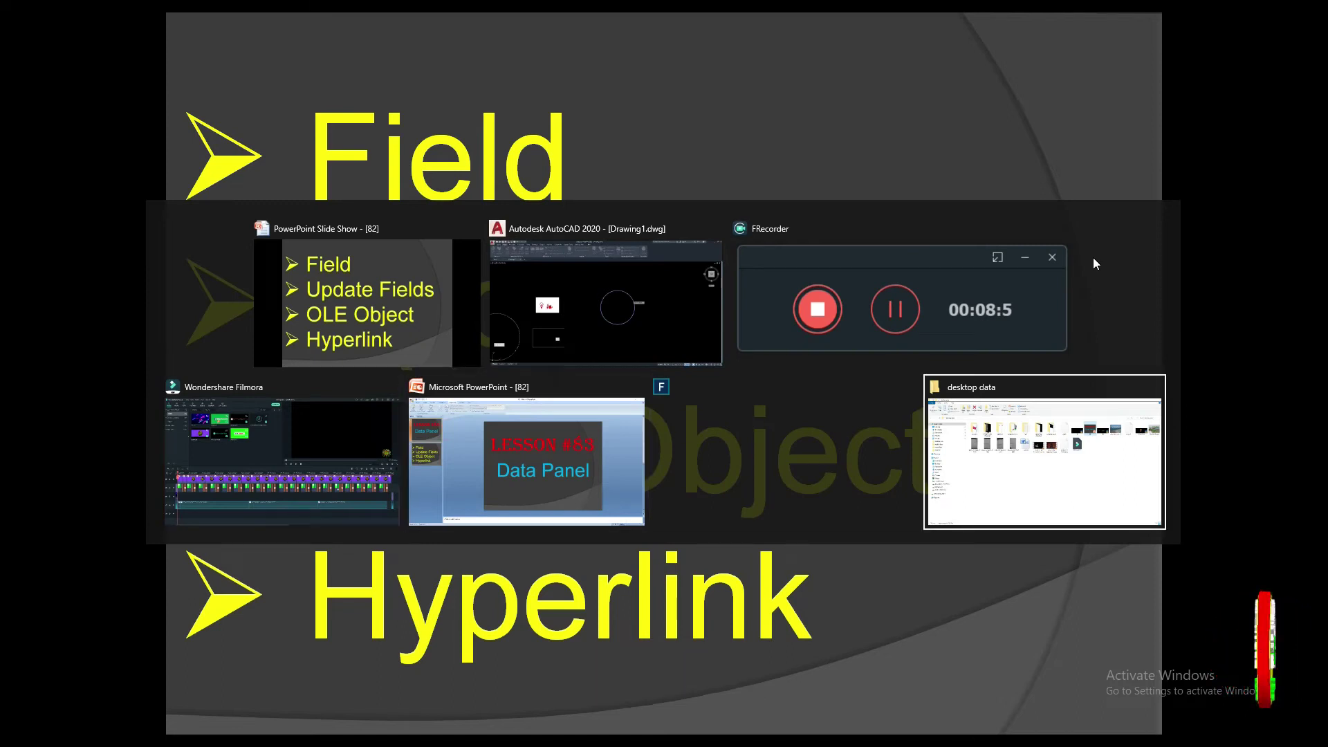
{"action": "key", "text": "alt+Tab"}
{"action": "key", "text": "alt+Tab"}
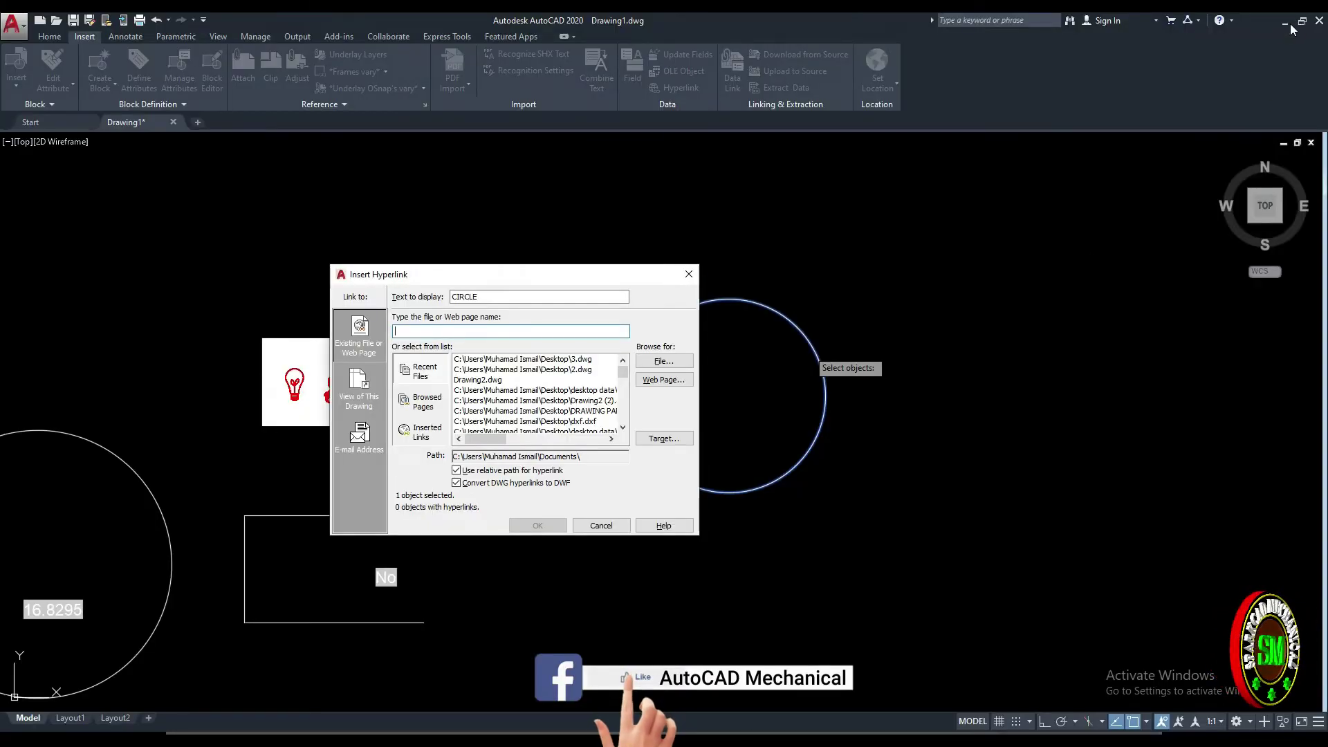
{"action": "key", "text": "Escape"}
{"action": "key", "text": "alt+Tab"}
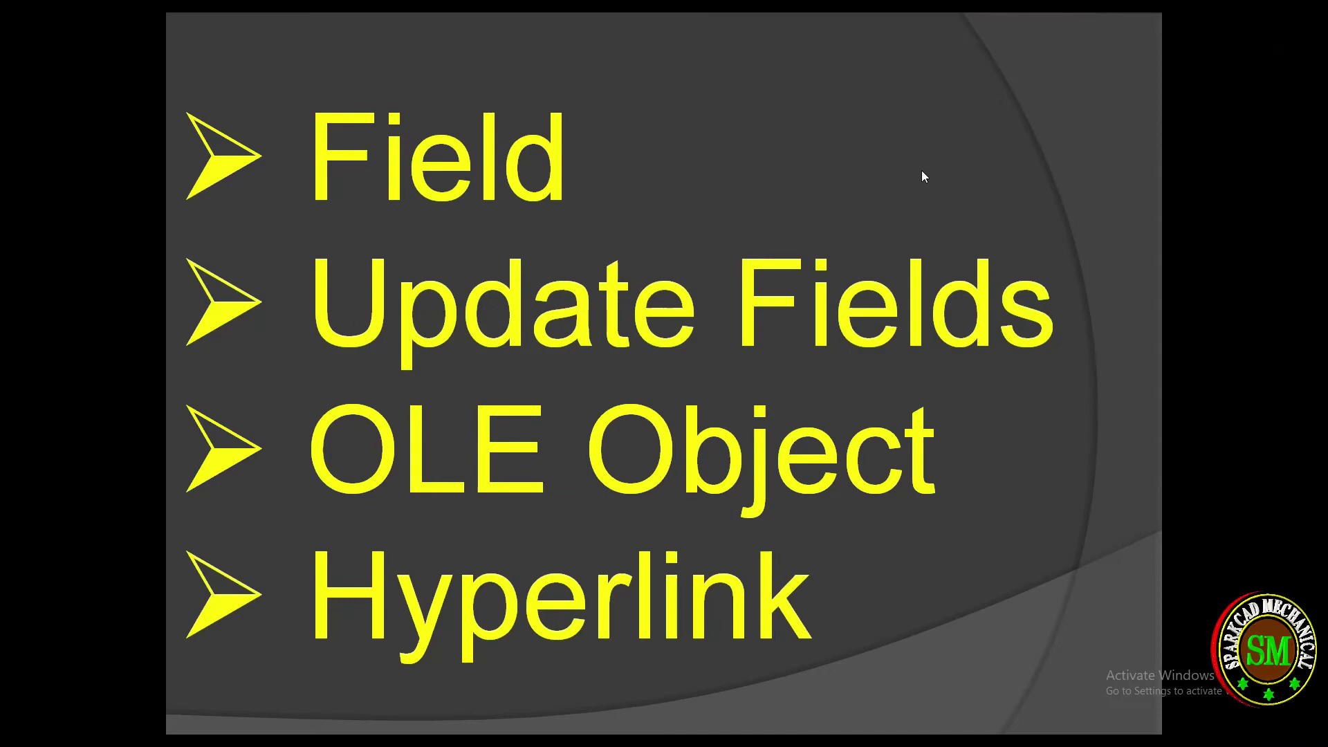
{"action": "key", "text": "Escape"}
{"action": "left_click", "coordinate": [1248, 22]}
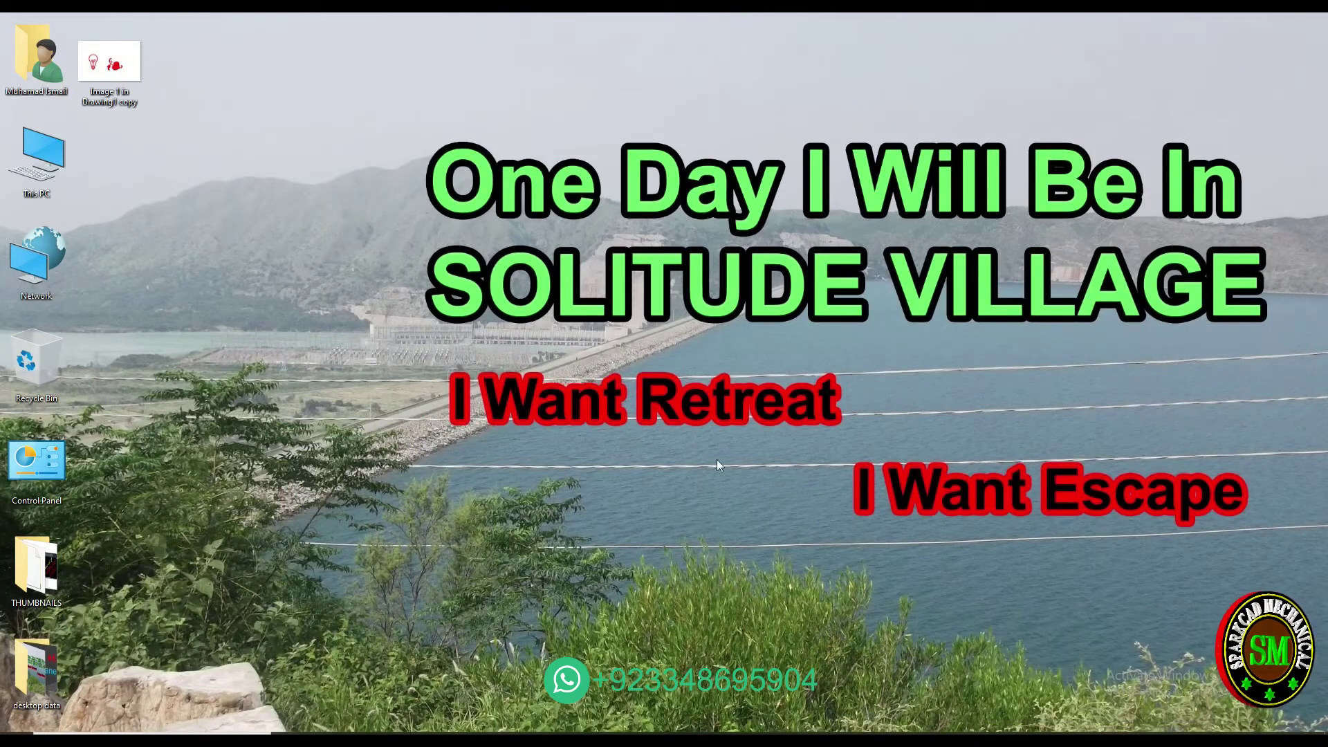
- Create a New Microsoft Office Word Document on the desktop and open it
{"action": "right_click", "coordinate": [234, 267]}
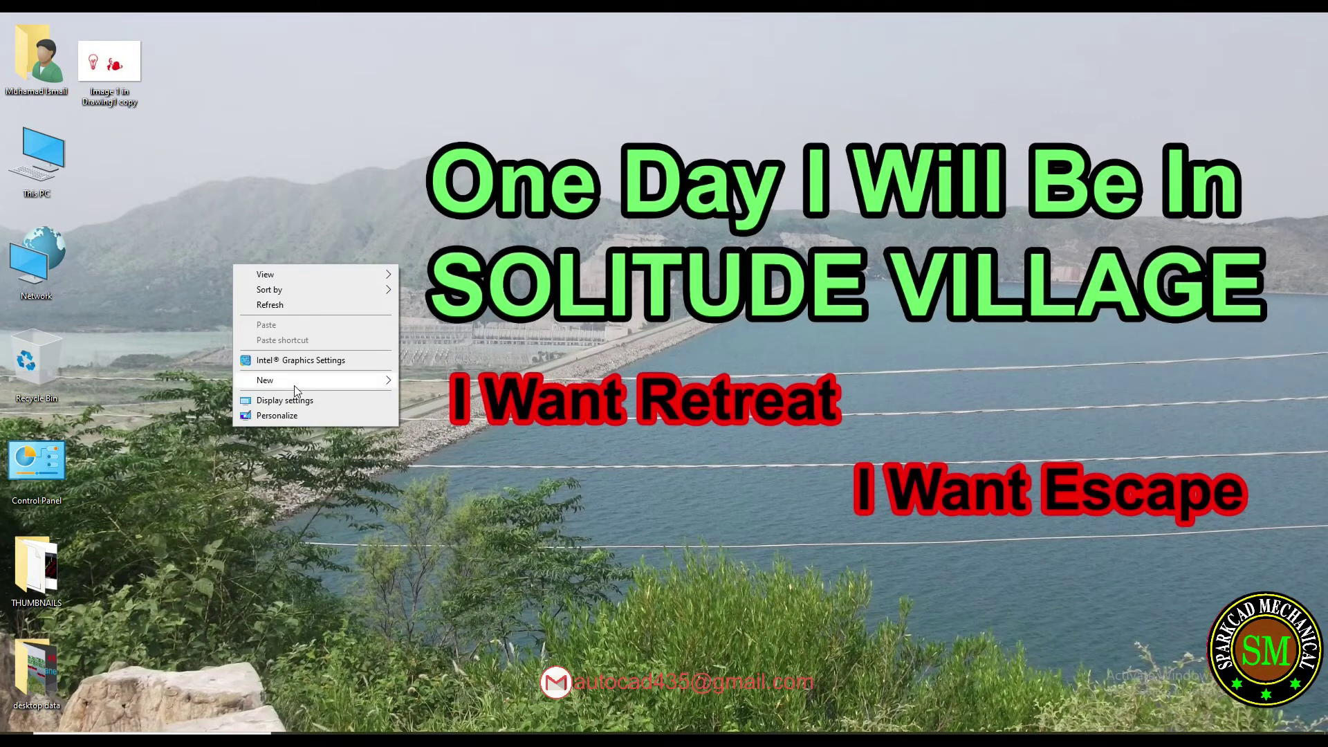
{"action": "mouse_move", "coordinate": [314, 380]}
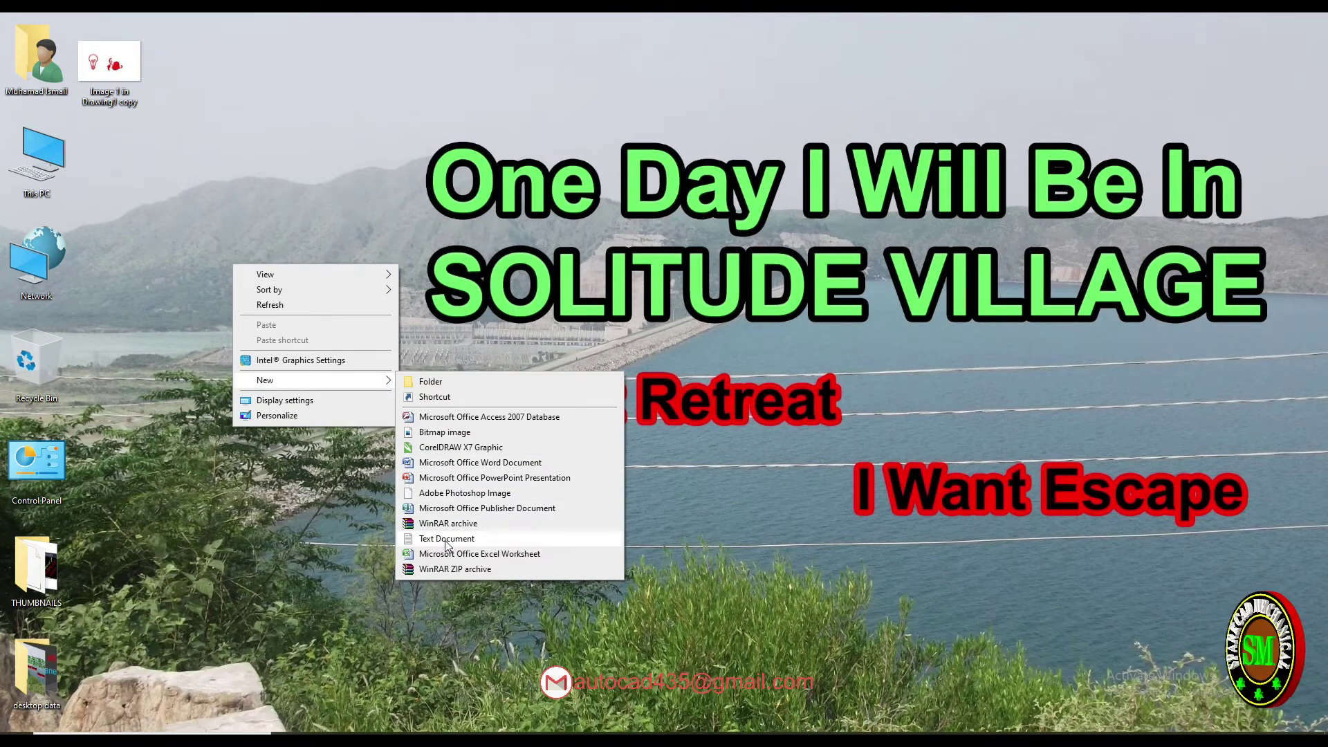
{"action": "left_click", "coordinate": [456, 463]}
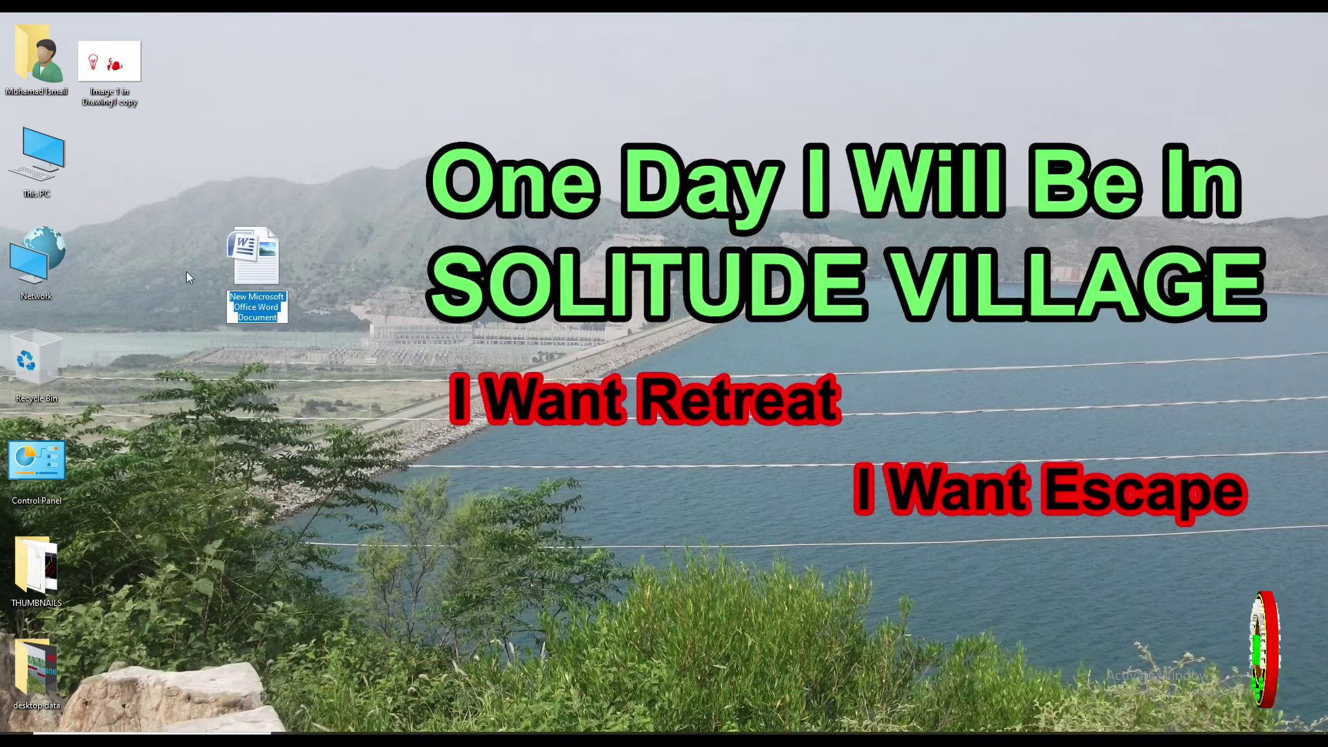
{"action": "double_click", "coordinate": [271, 276]}
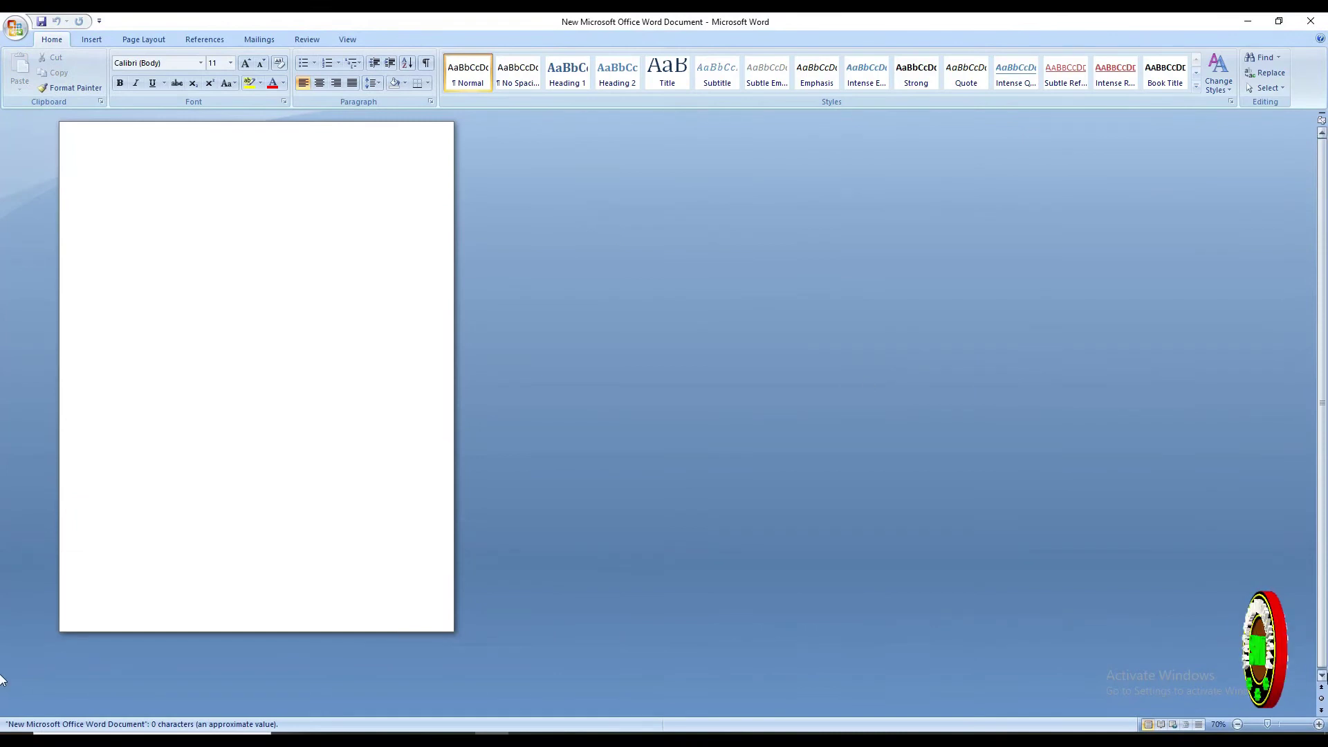
- Type a line beginning 'THIS IS CIRCLE' on the blank Word page and select it
{"action": "left_click", "coordinate": [1319, 725]}
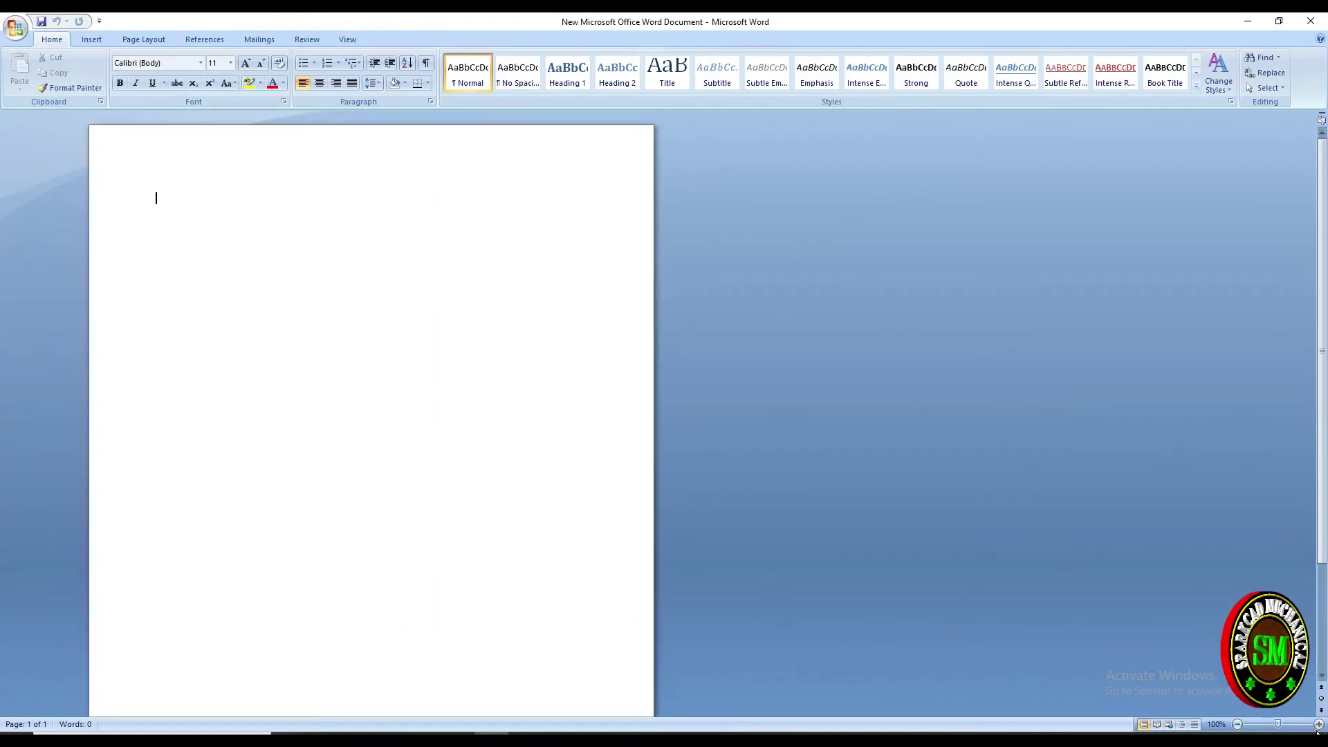
{"action": "type", "text": "THIS IS "}
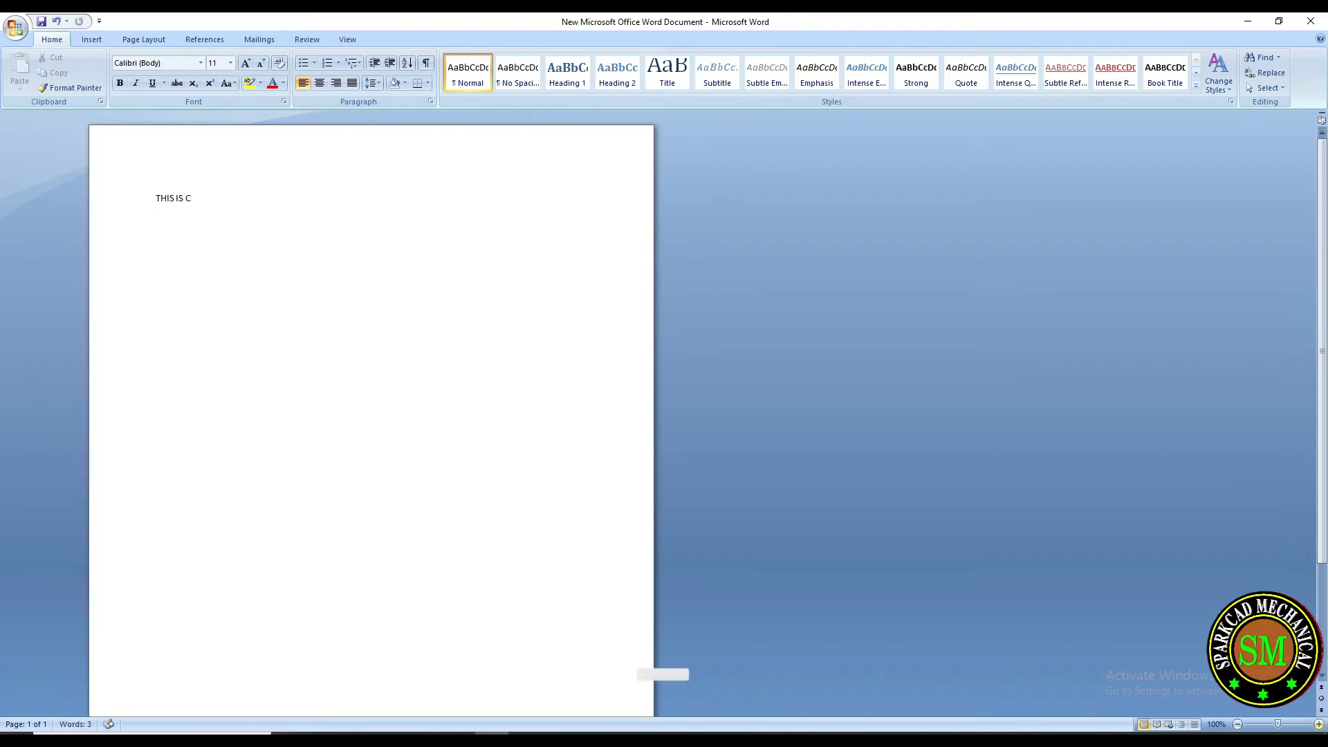
{"action": "type", "text": "CIRCLE "}
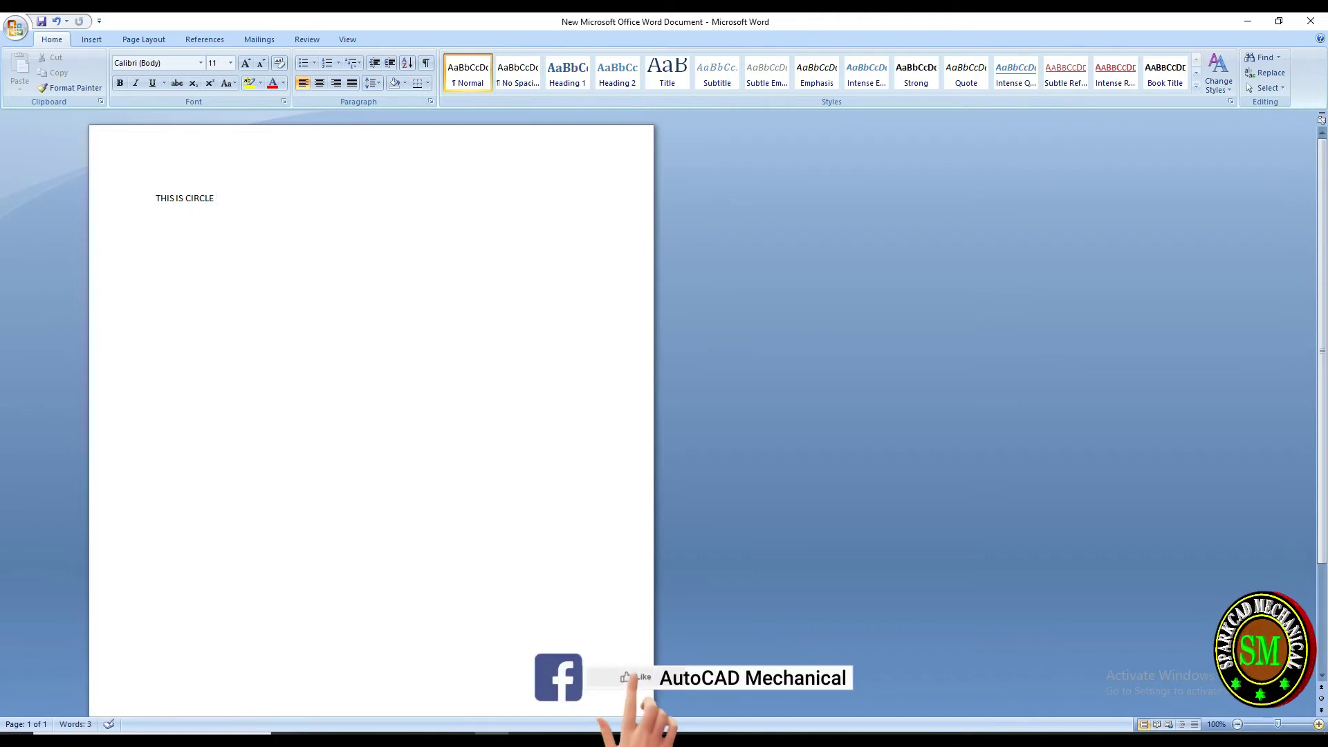
{"action": "type", "text": ";LAD; OFJASBO;AKJSDLFJL;A SDJBLASJDL;JGAKSJBLQSJGLASAJHL;ADJFLKJFDL;G"}
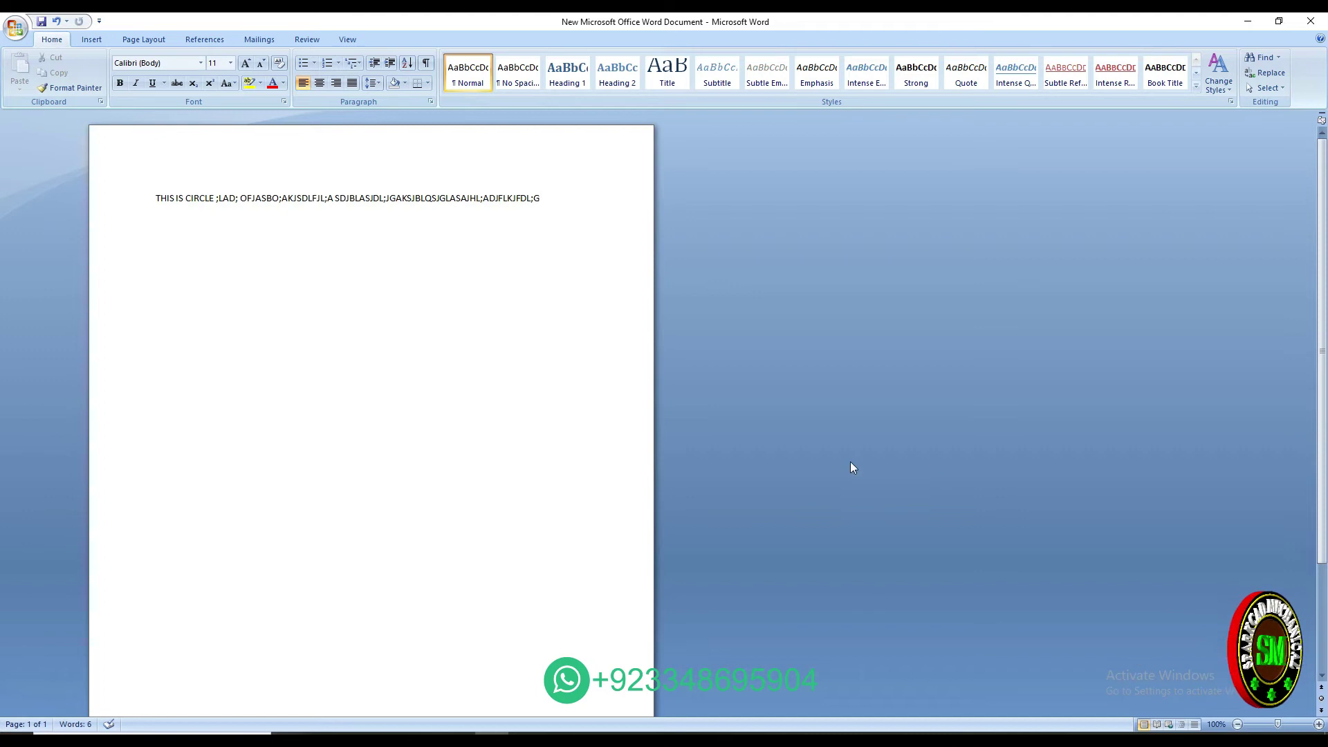
{"action": "left_click_drag", "start_coordinate": [543, 199], "coordinate": [156, 199]}
{"action": "key", "text": "ctrl+c"}
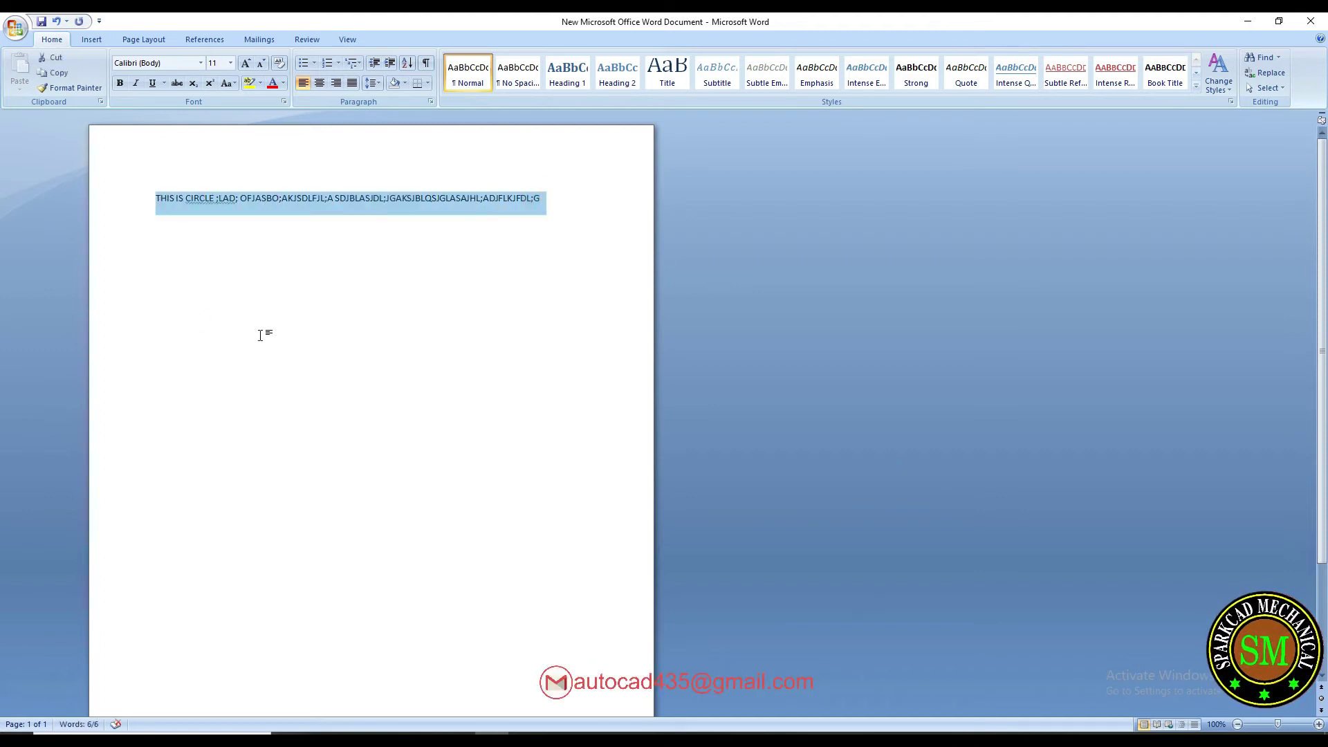
{"action": "left_click", "coordinate": [551, 201]}
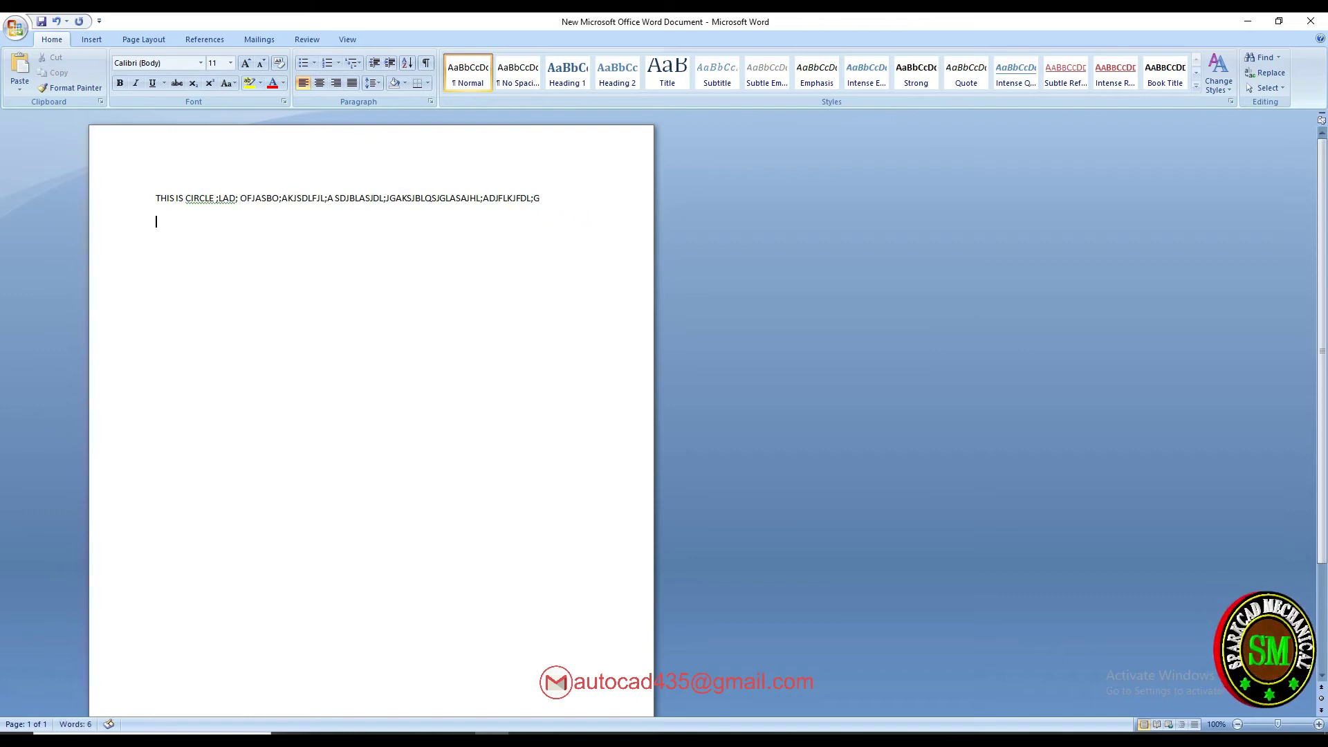
- Paste repeated copies of the line below it, then save and close Word
{"action": "key", "text": "Return"}
{"action": "key", "text": "ctrl+v"}
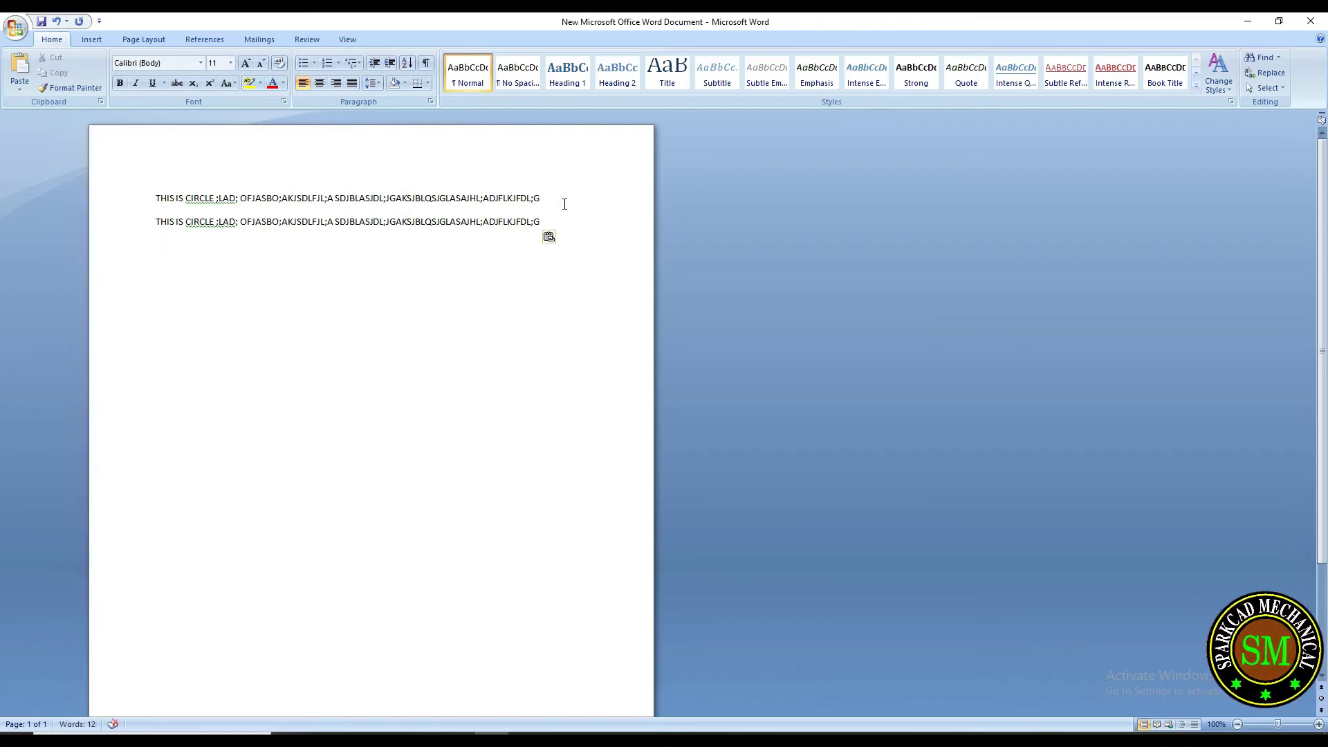
{"action": "key", "text": "ctrl+v"}
{"action": "key", "text": "ctrl+v"}
{"action": "key", "text": "ctrl+v"}
{"action": "key", "text": "ctrl+v"}
{"action": "key", "text": "ctrl+v"}
{"action": "key", "text": "ctrl+v"}
{"action": "key", "text": "ctrl+v"}
{"action": "key", "text": "ctrl+v"}
{"action": "key", "text": "ctrl+v"}
{"action": "key", "text": "ctrl+v"}
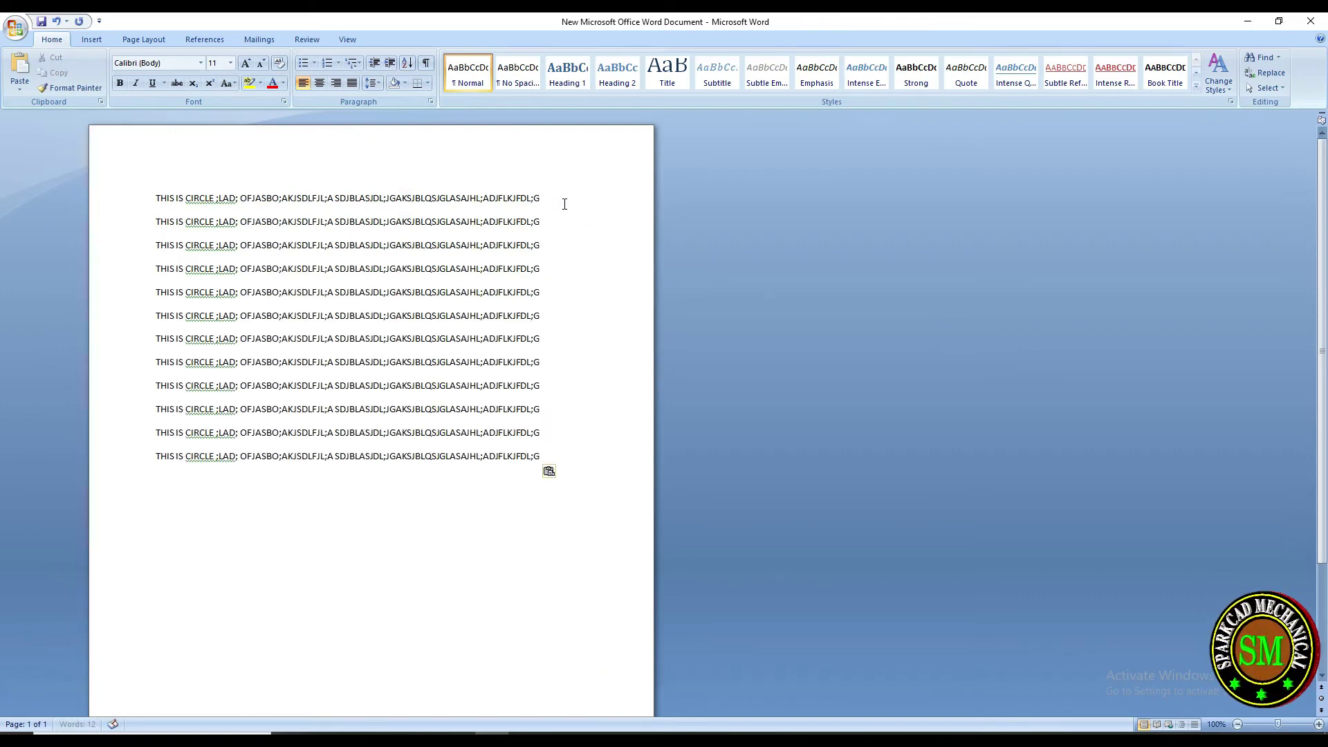
{"action": "key", "text": "ctrl+v"}
{"action": "key", "text": "ctrl+v"}
{"action": "key", "text": "ctrl+v"}
{"action": "left_click", "coordinate": [579, 275]}
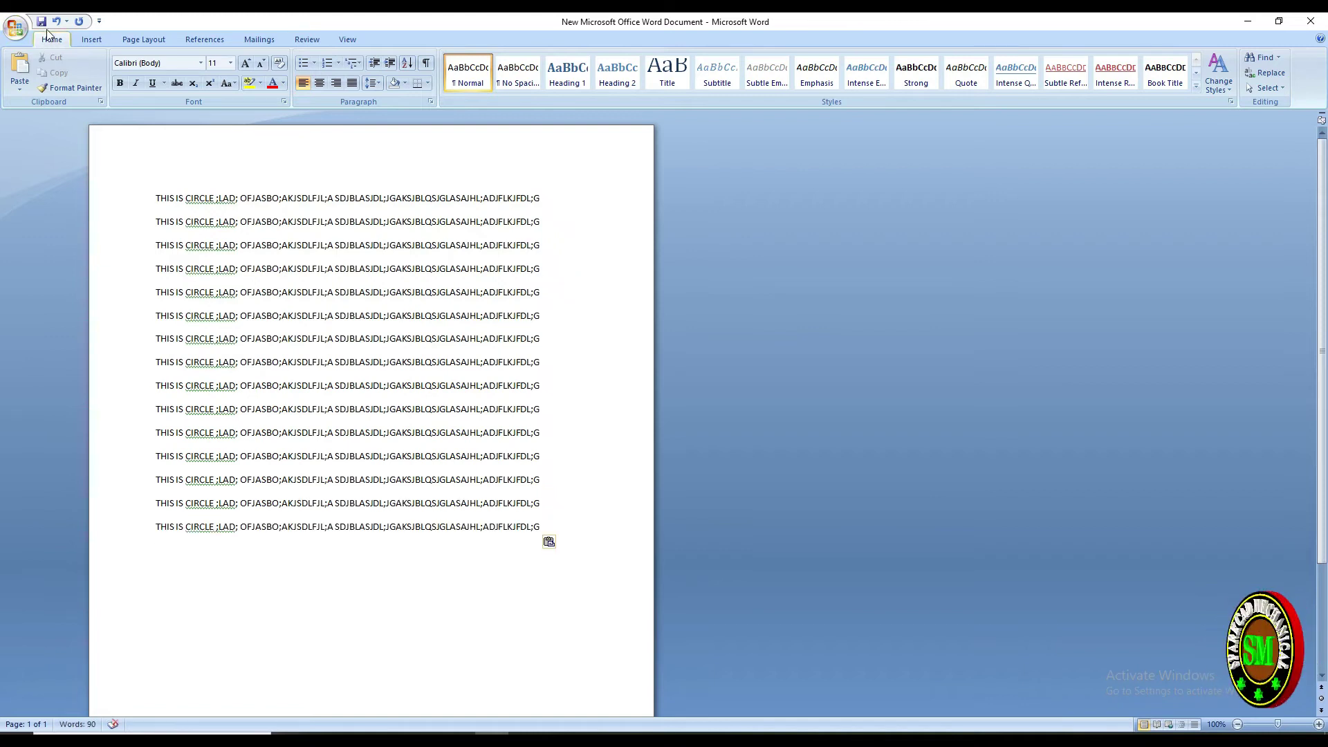
{"action": "left_click", "coordinate": [40, 23]}
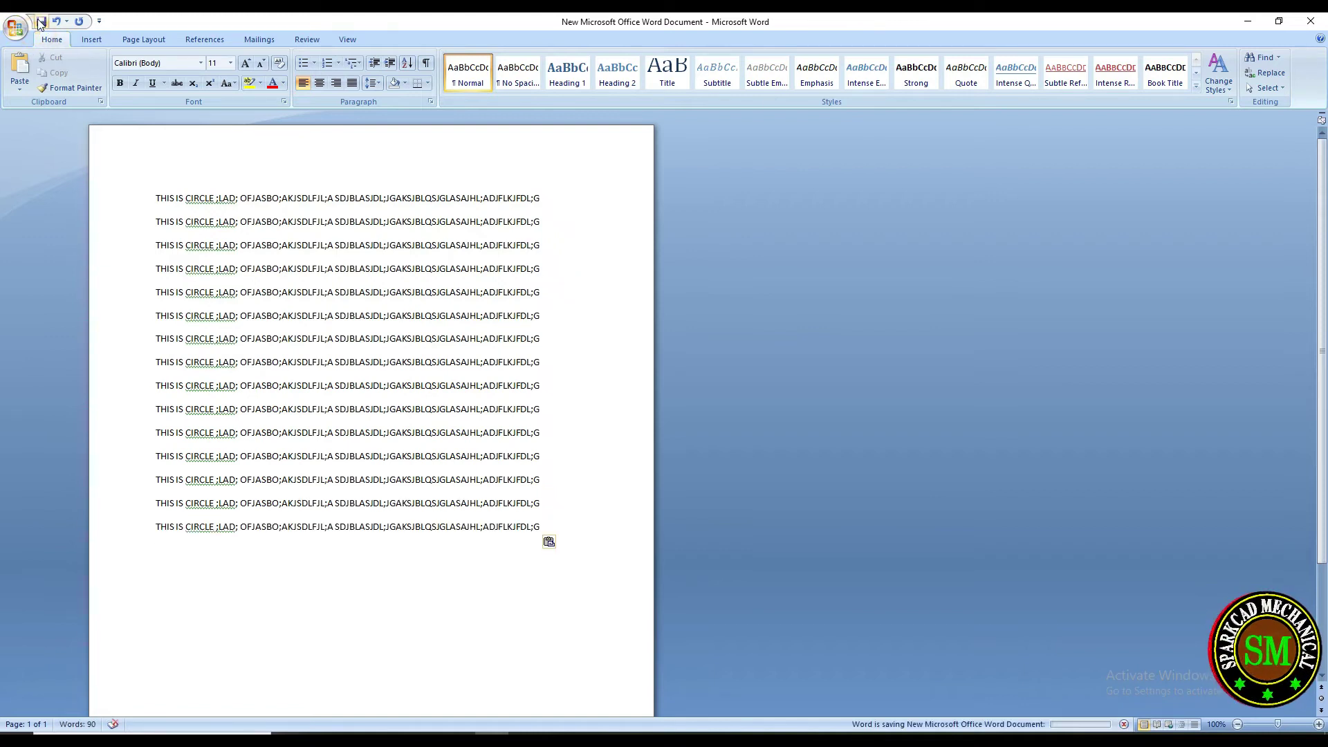
{"action": "left_click", "coordinate": [1309, 23]}
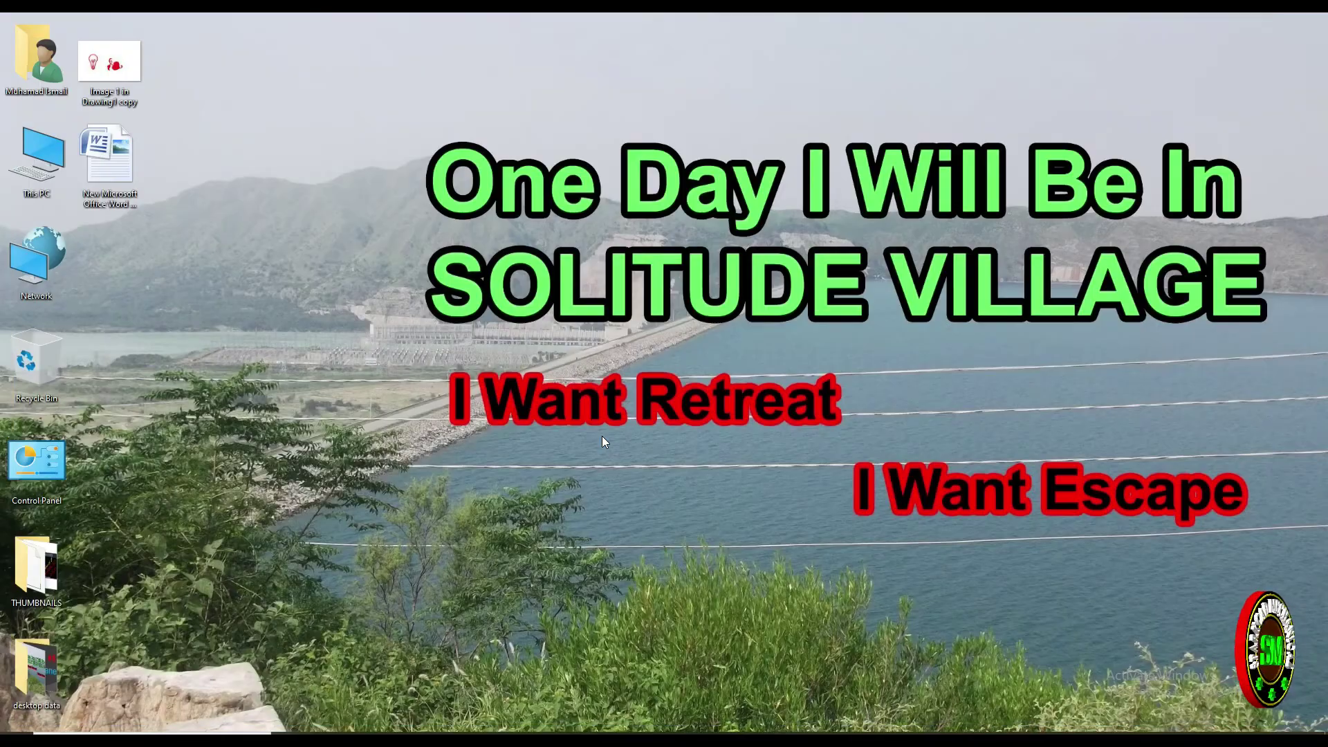
- Back in AutoCAD, start a hyperlink on the right-hand circle with display text CIRCLE
{"action": "key", "text": "alt+Tab"}
{"action": "key", "text": "alt+Tab"}
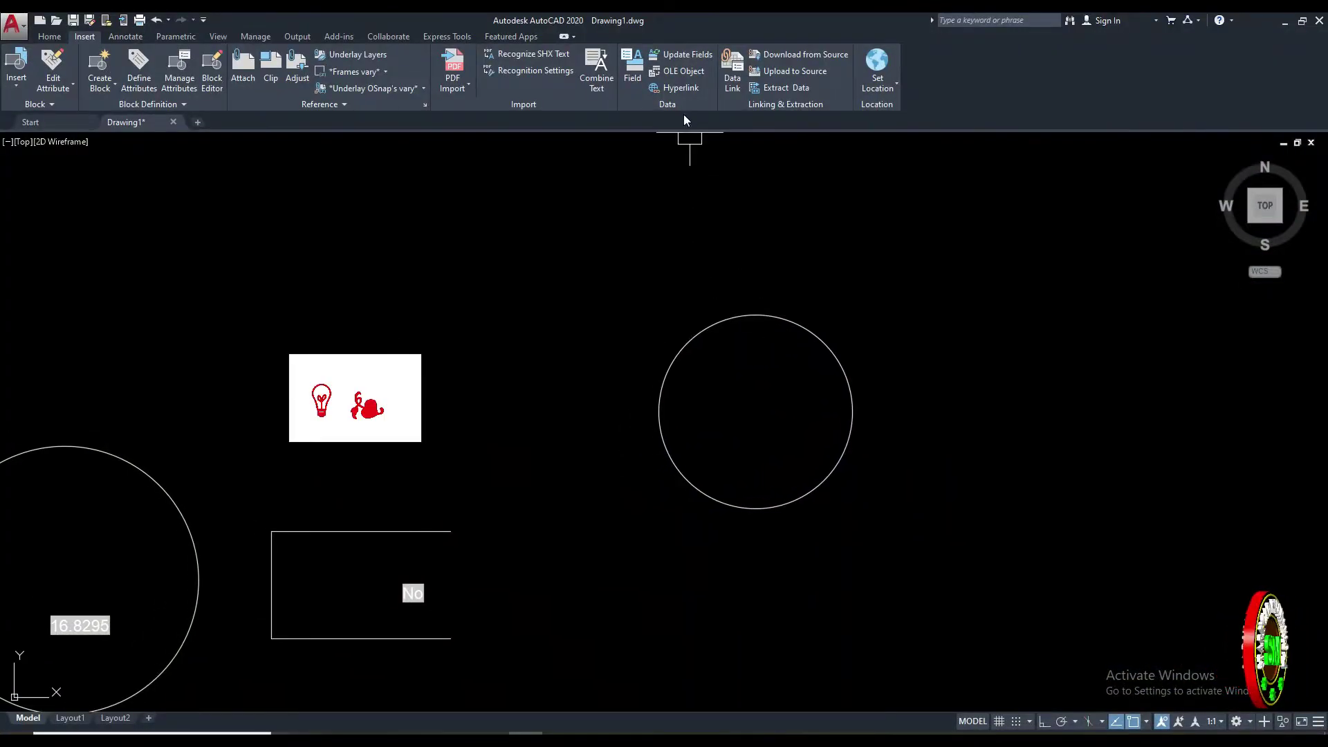
{"action": "left_click", "coordinate": [686, 89]}
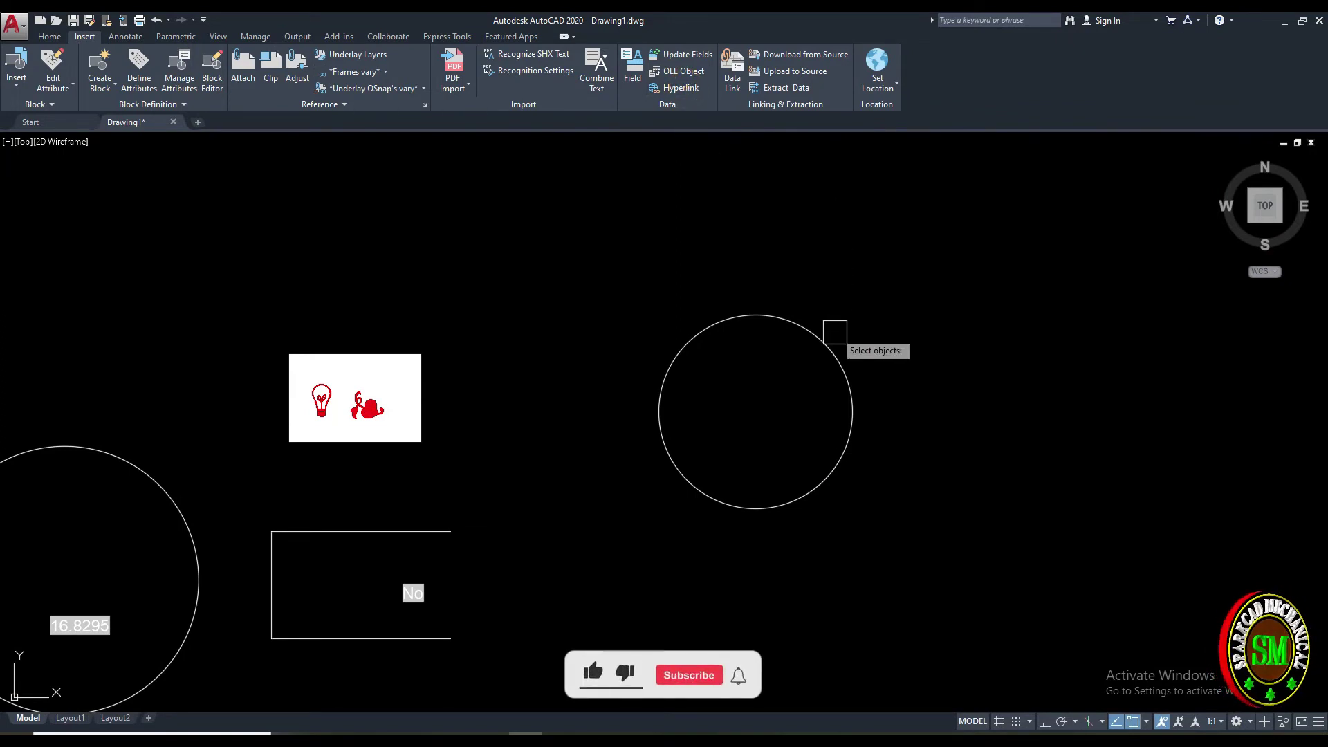
{"action": "left_click", "coordinate": [830, 338]}
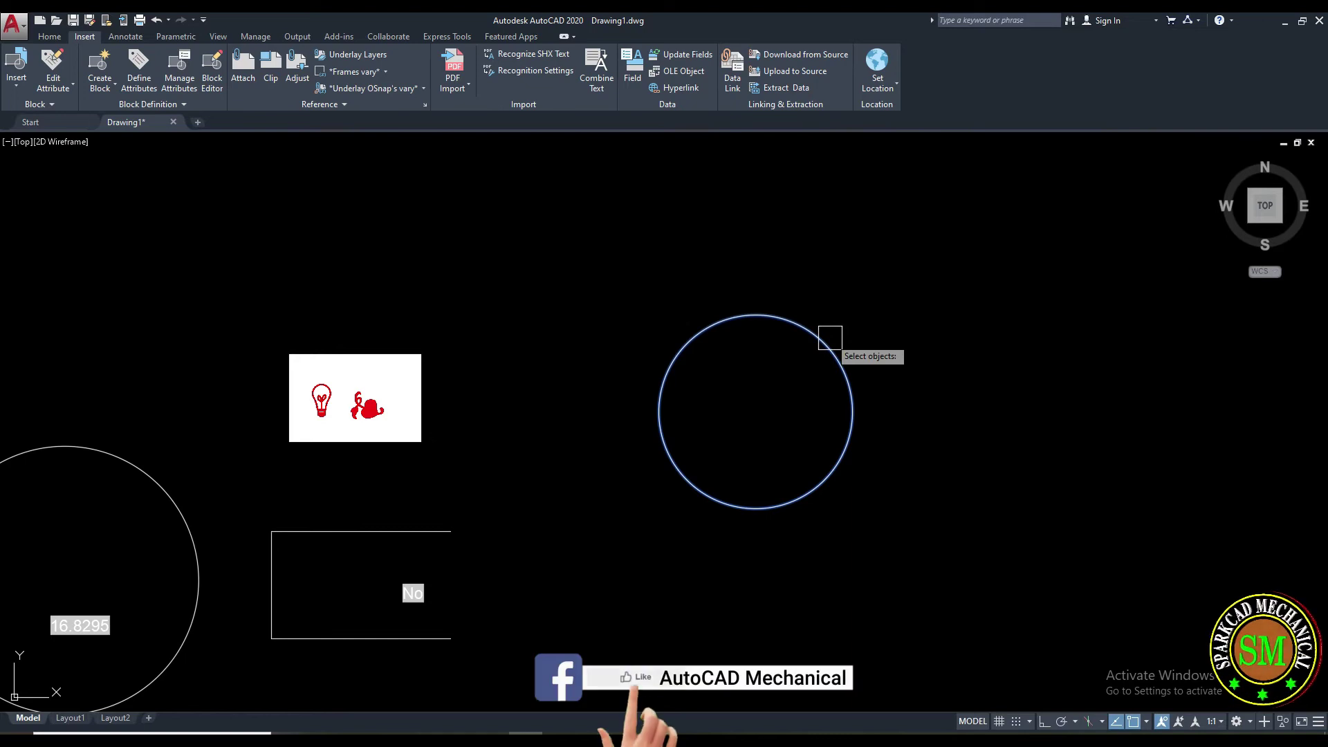
{"action": "key", "text": "Return"}
{"action": "left_click", "coordinate": [720, 264]}
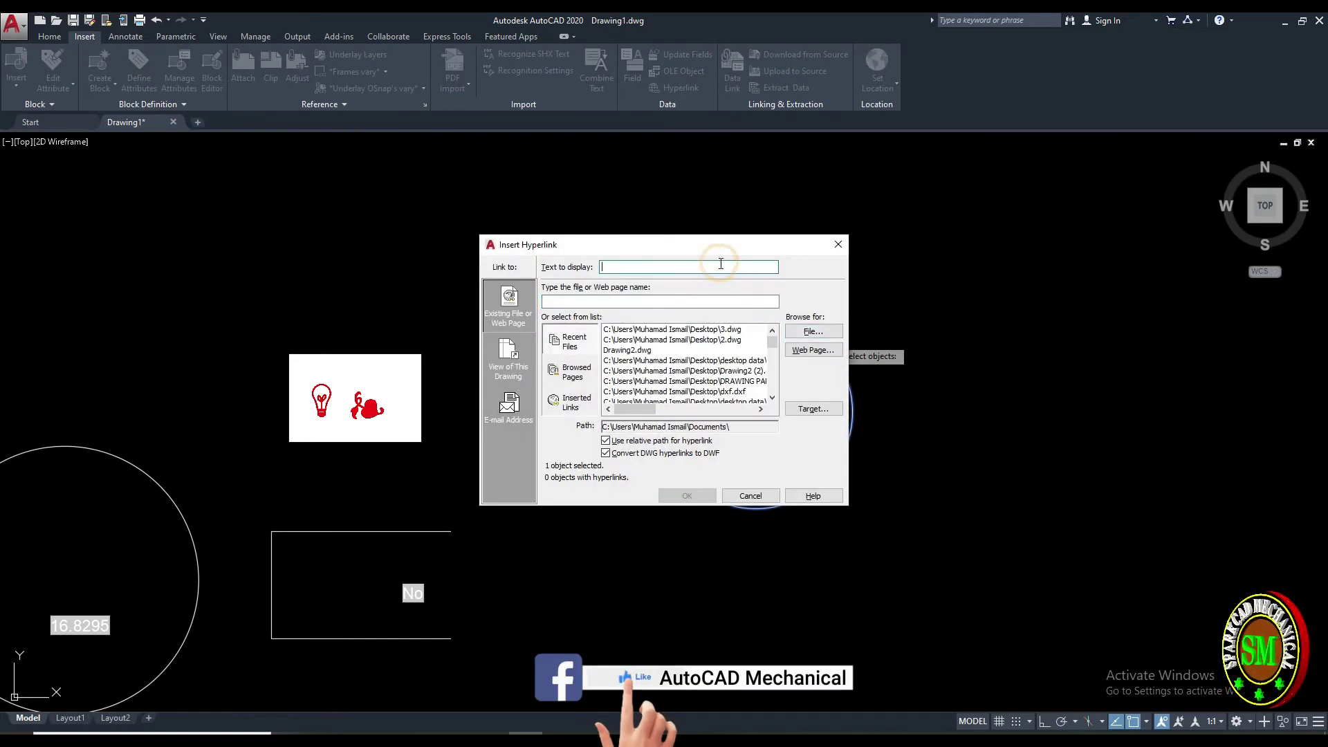
{"action": "type", "text": "CIRCLE"}
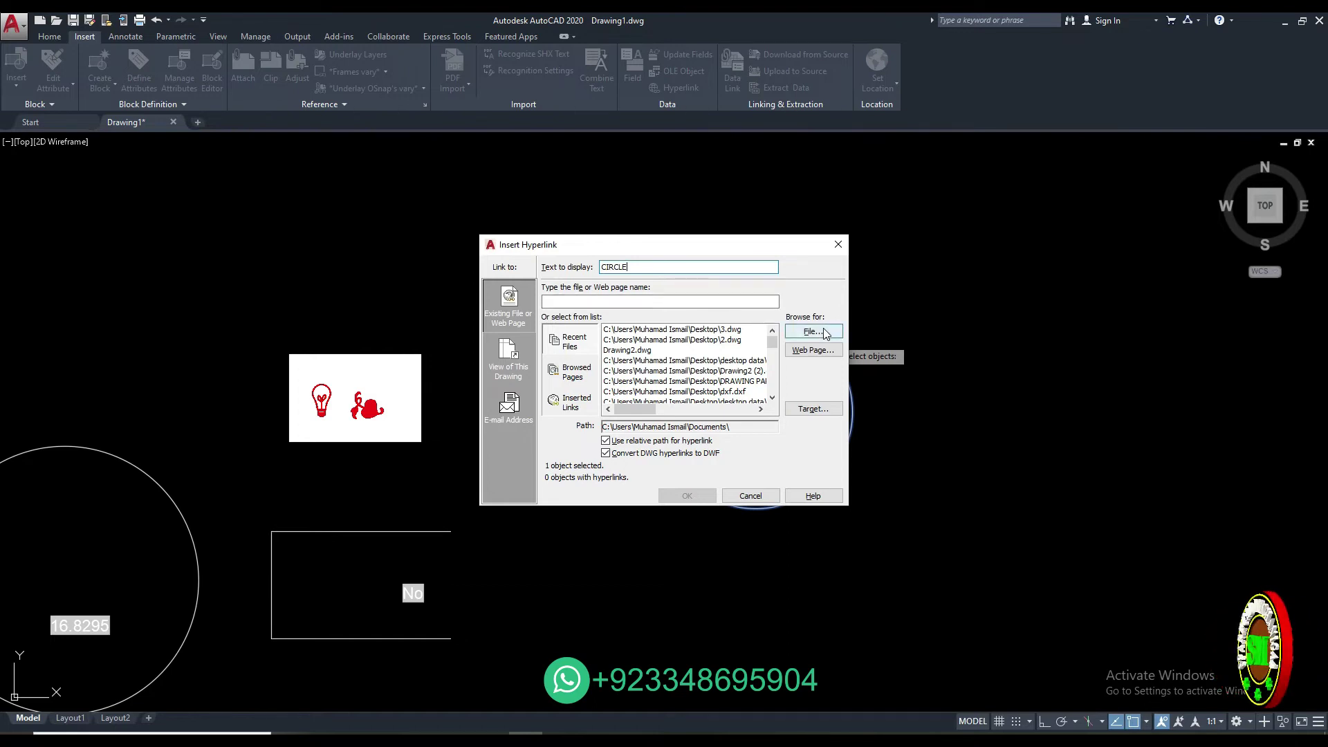
- Target the Desktop's New Microsoft Office Word Document.docx and apply the hyperlink
{"action": "left_click", "coordinate": [813, 331]}
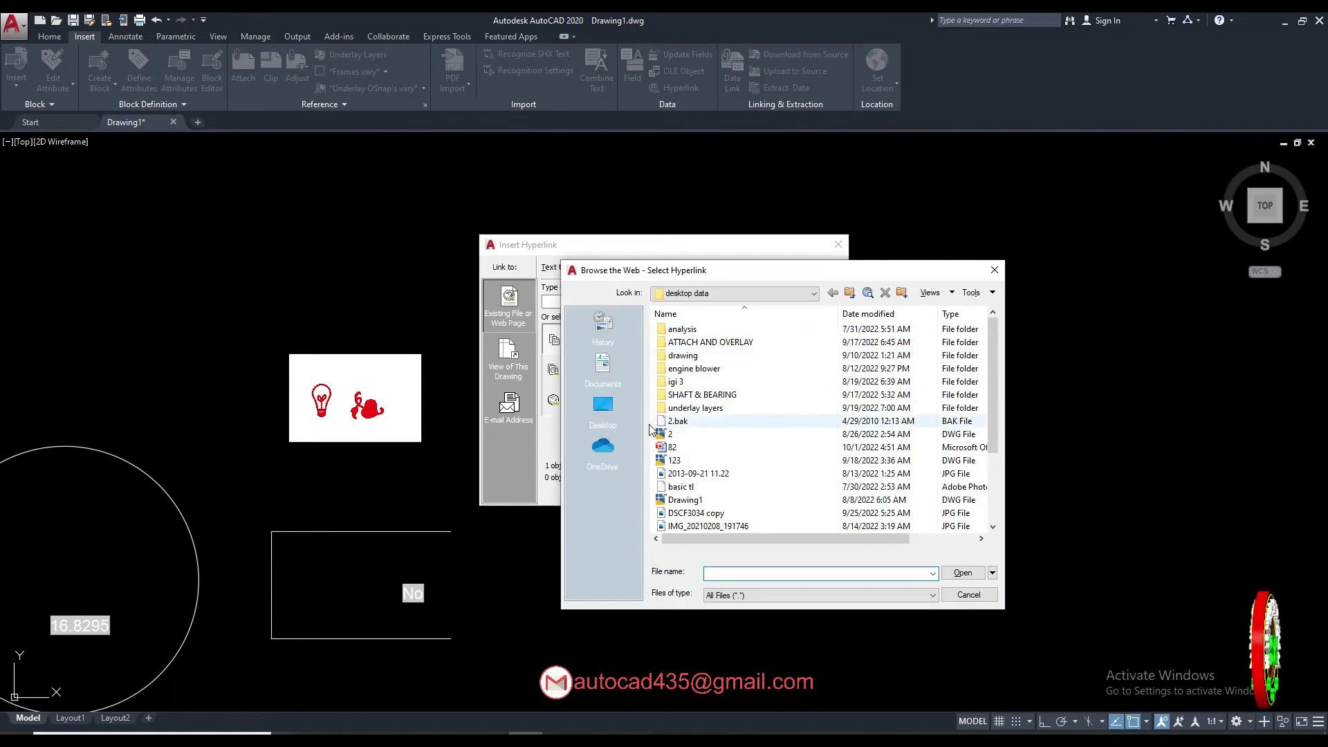
{"action": "left_click", "coordinate": [603, 406]}
{"action": "left_click", "coordinate": [697, 448]}
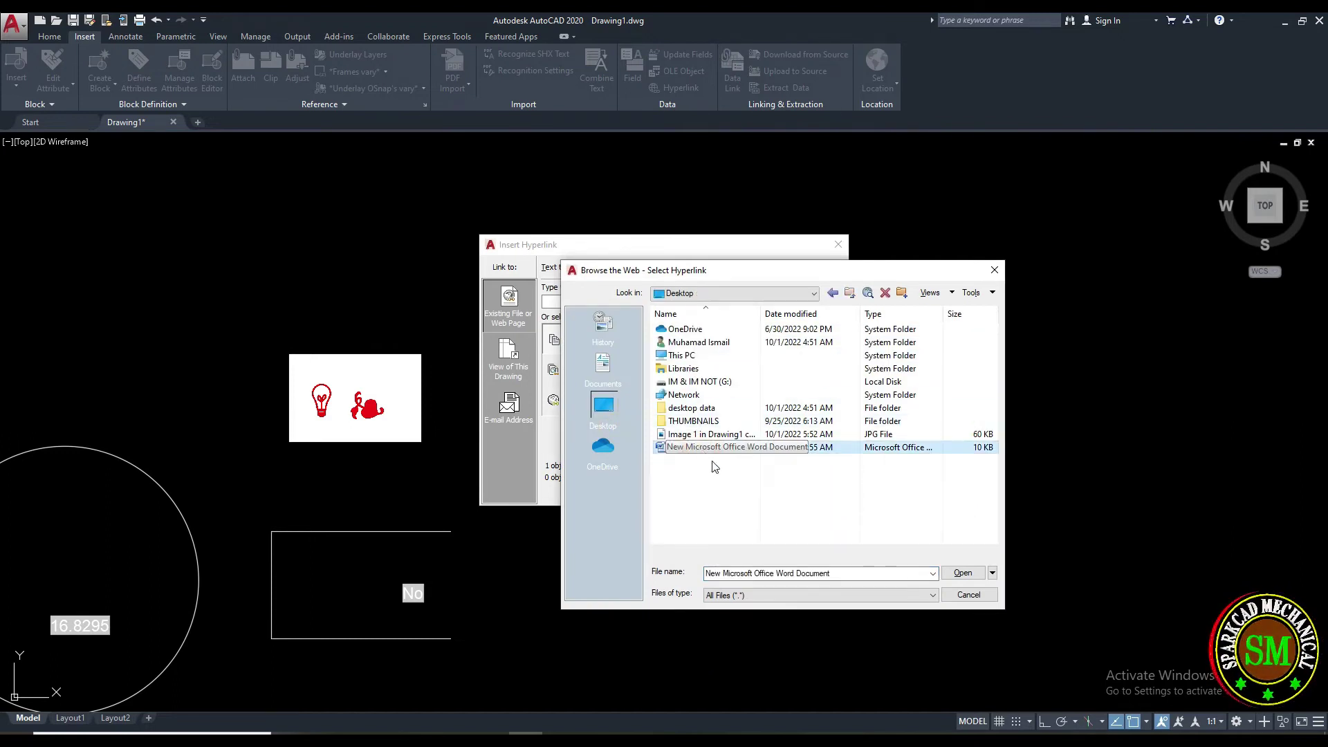
{"action": "left_click", "coordinate": [962, 573]}
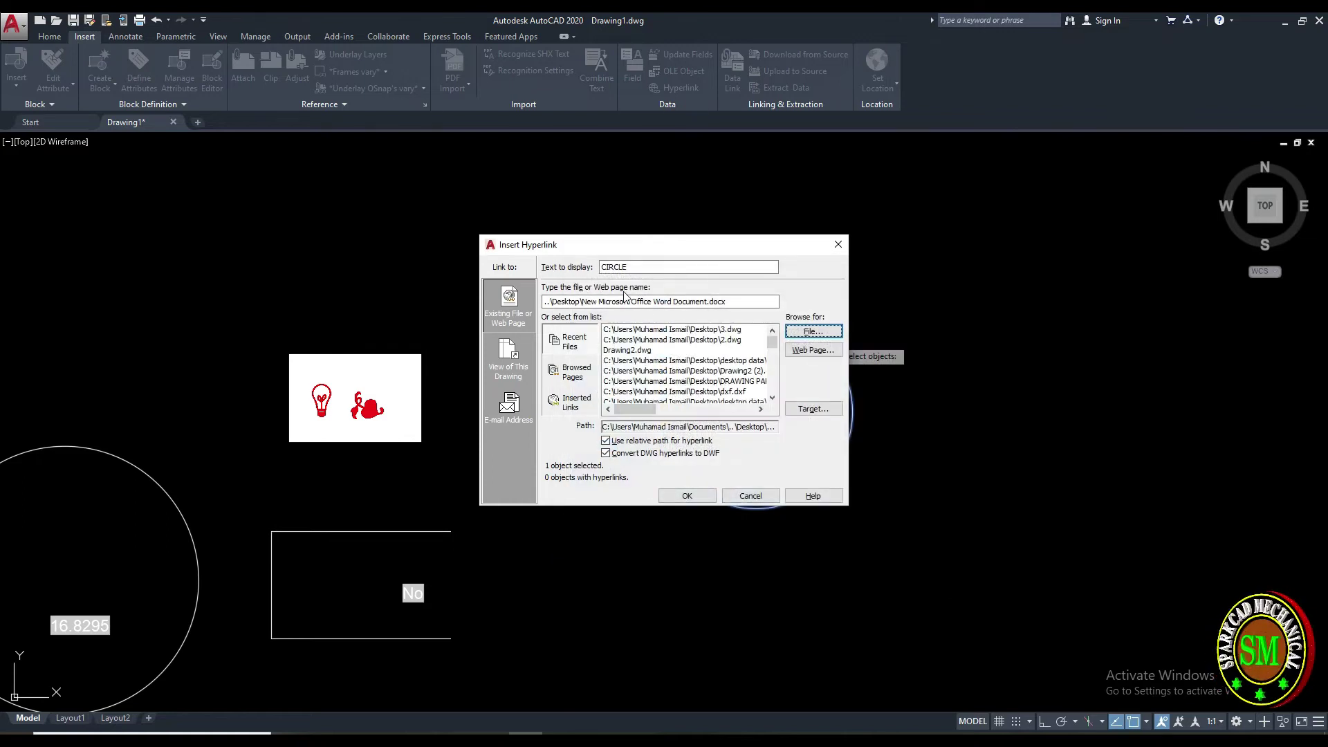
{"action": "left_click", "coordinate": [687, 496]}
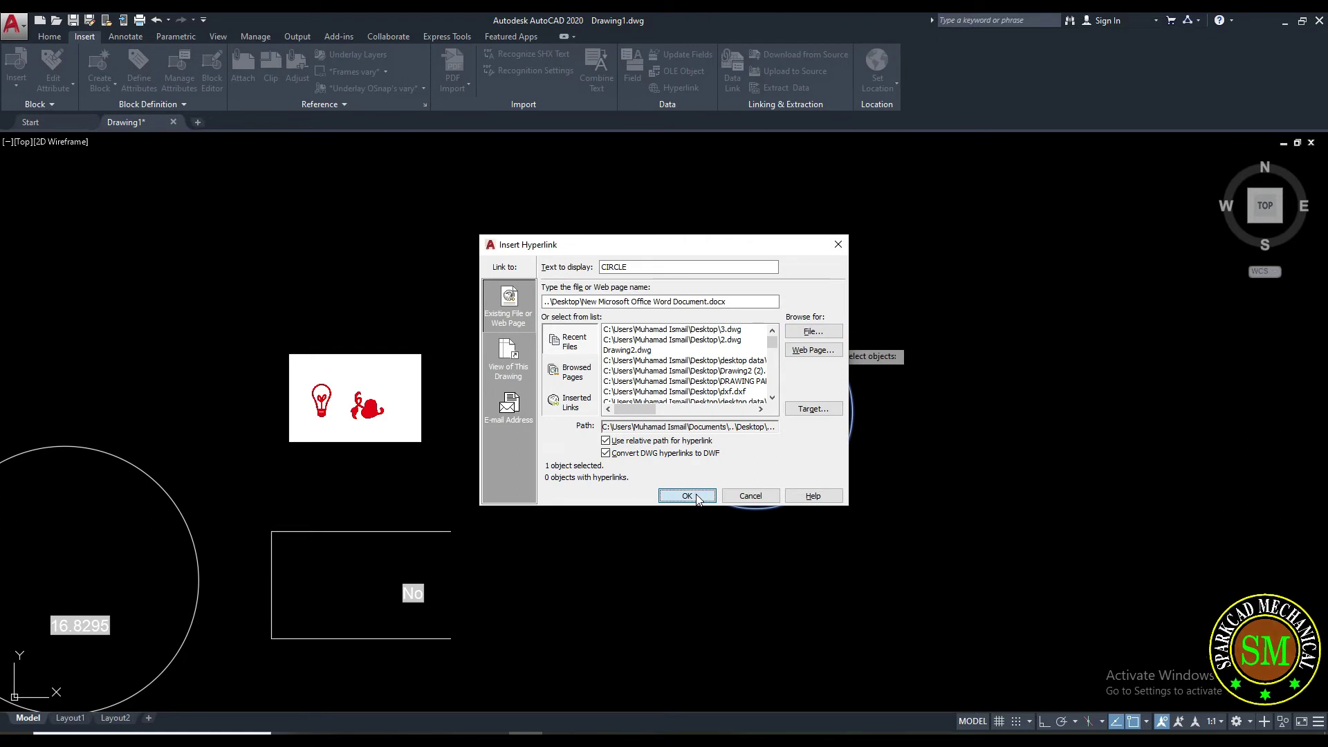
- Follow the circle's hyperlink into the Word document, then close Word again
{"action": "middle_click_drag", "start_coordinate": [962, 495], "coordinate": [903, 500]}
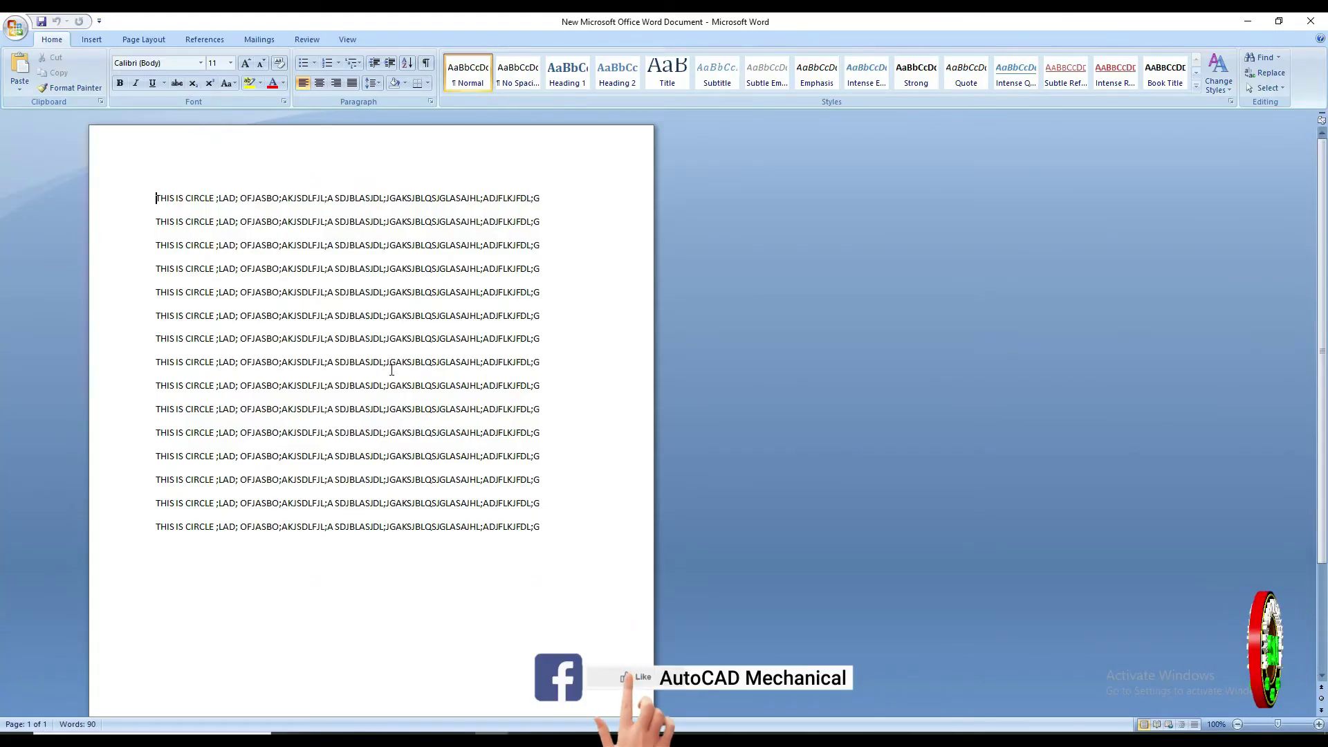
{"action": "left_click", "coordinate": [1317, 26]}
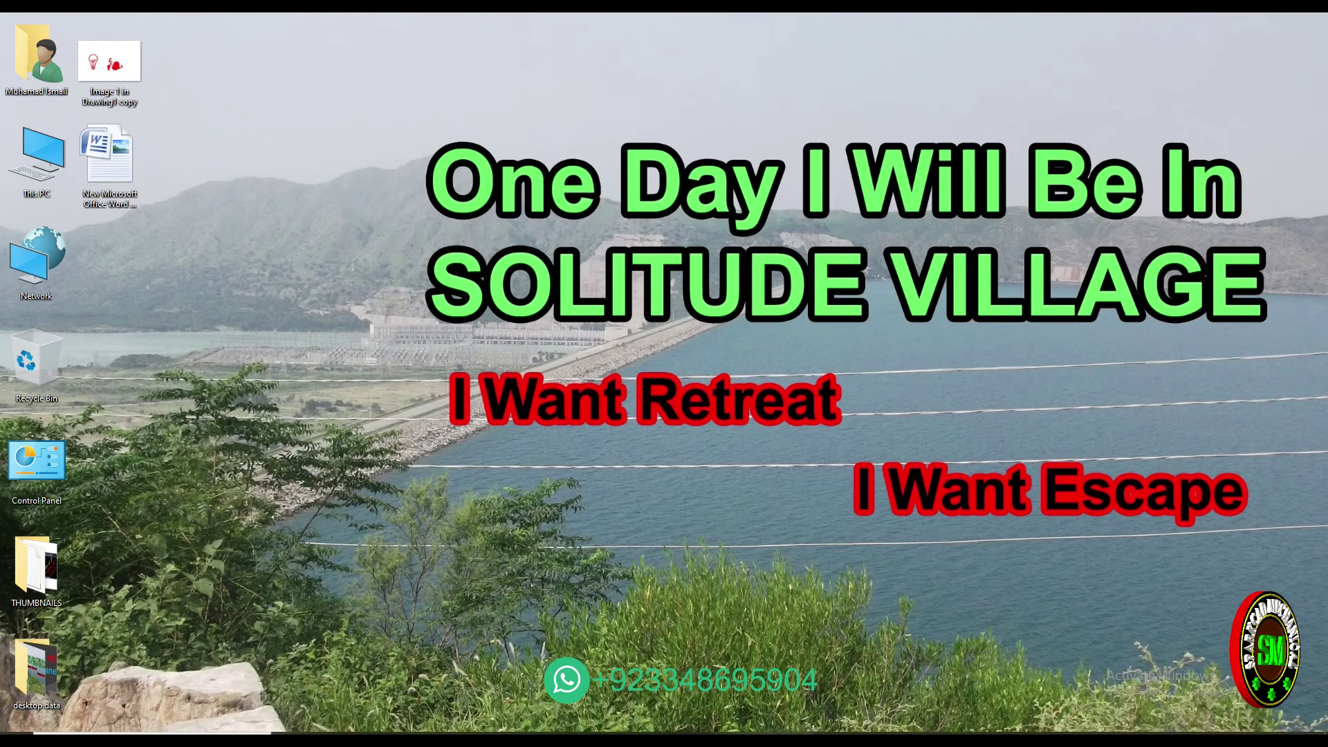
- Back in AutoCAD, draw a rectangle with REC to the right of the hyperlinked circle
{"action": "key", "text": "alt+Tab"}
{"action": "key", "text": "alt+Tab"}
{"action": "key", "text": "alt+Tab"}
{"action": "key", "text": "alt+Tab"}
{"action": "key", "text": "alt+Tab"}
{"action": "key", "text": "alt+Tab"}
{"action": "mouse_move", "coordinate": [662, 486]}
{"action": "middle_mouse_down"}
{"action": "mouse_move", "coordinate": [737, 487]}
{"action": "mouse_move", "coordinate": [661, 486]}
{"action": "middle_mouse_up"}
{"action": "middle_click_drag", "start_coordinate": [827, 416], "coordinate": [644, 459]}
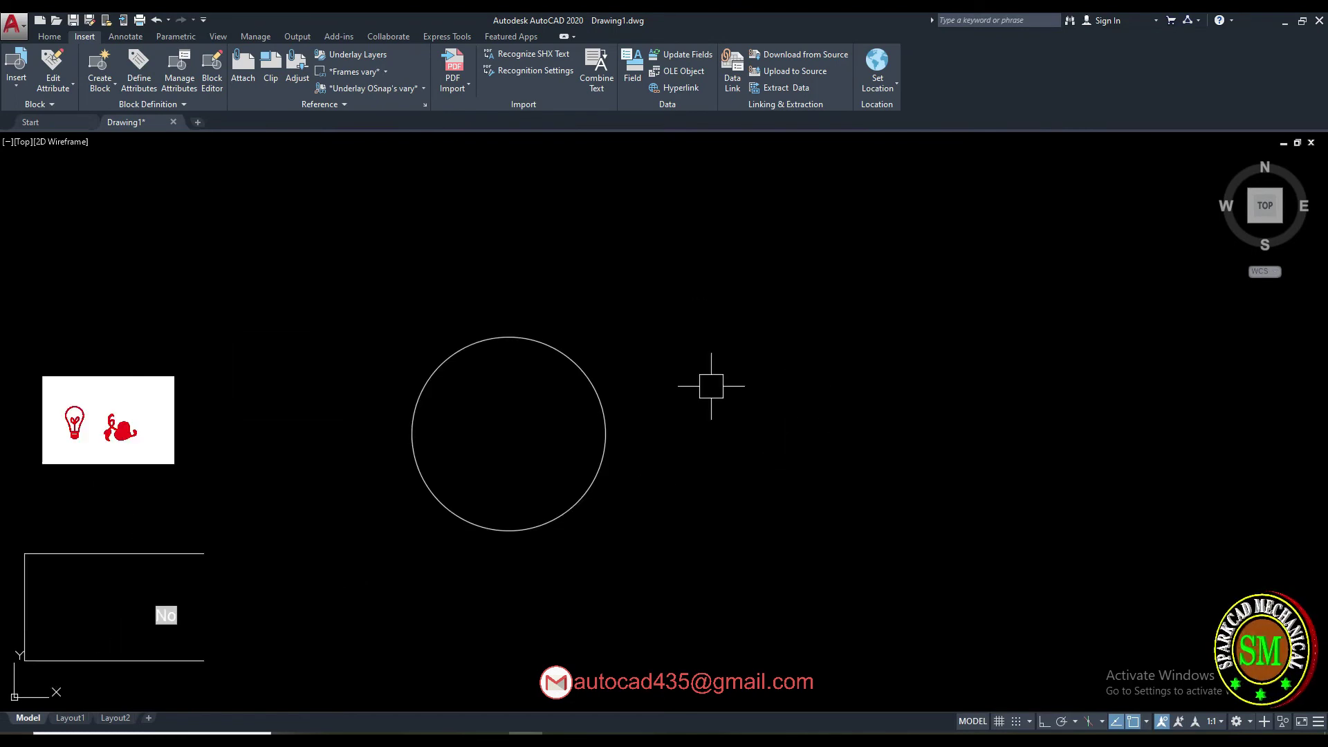
{"action": "type", "text": "rec"}
{"action": "key", "text": "Return"}
{"action": "left_click", "coordinate": [720, 367]}
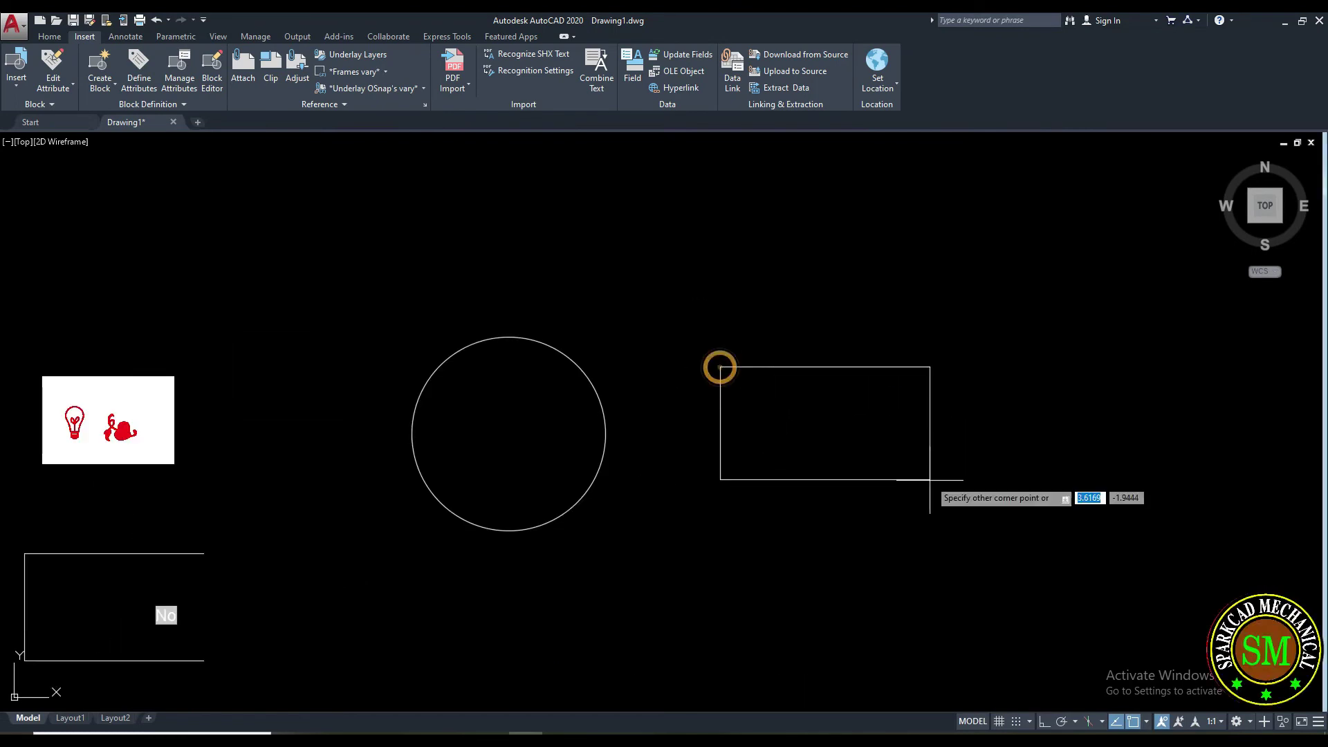
{"action": "left_click", "coordinate": [1001, 555]}
{"action": "middle_click_drag", "start_coordinate": [1002, 553], "coordinate": [952, 530]}
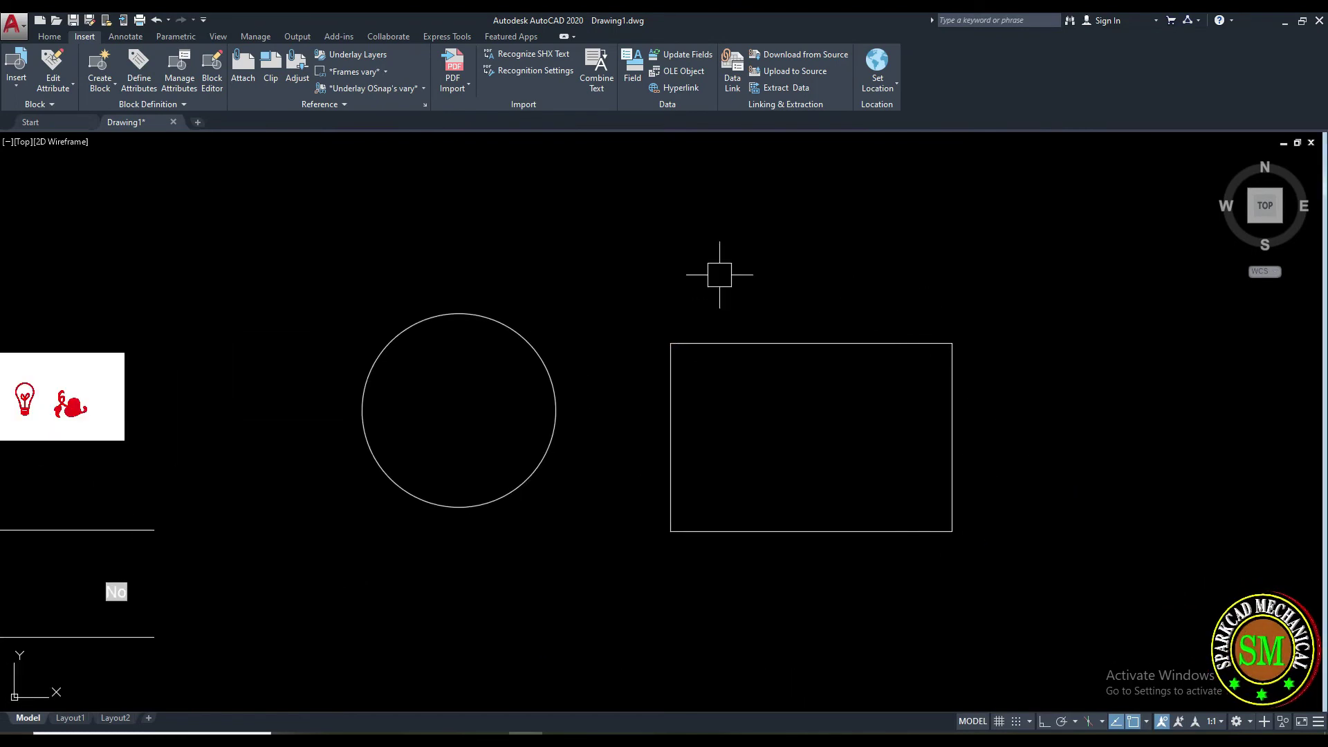
{"action": "left_click", "coordinate": [682, 88]}
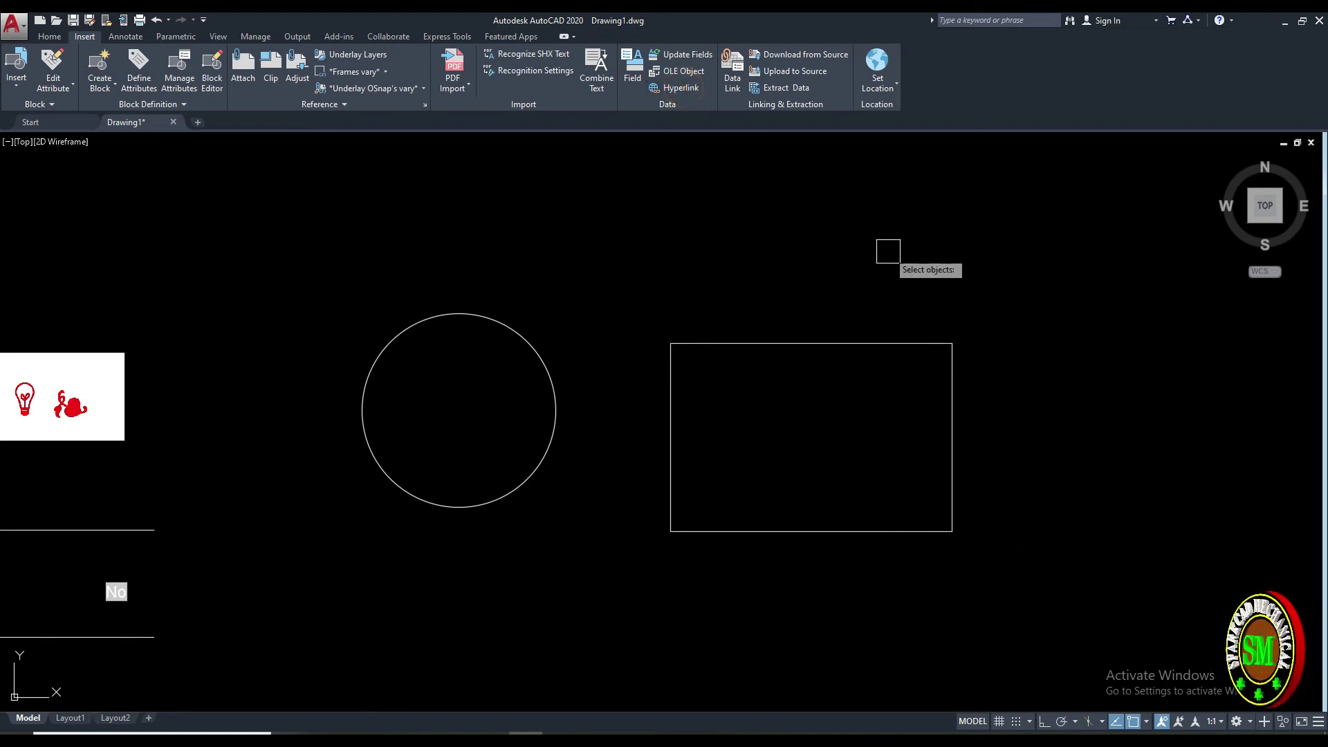
- Hyperlink the rectangle to desktop data\123.dwg with display text REC
{"action": "left_click", "coordinate": [897, 342]}
{"action": "key", "text": "Return"}
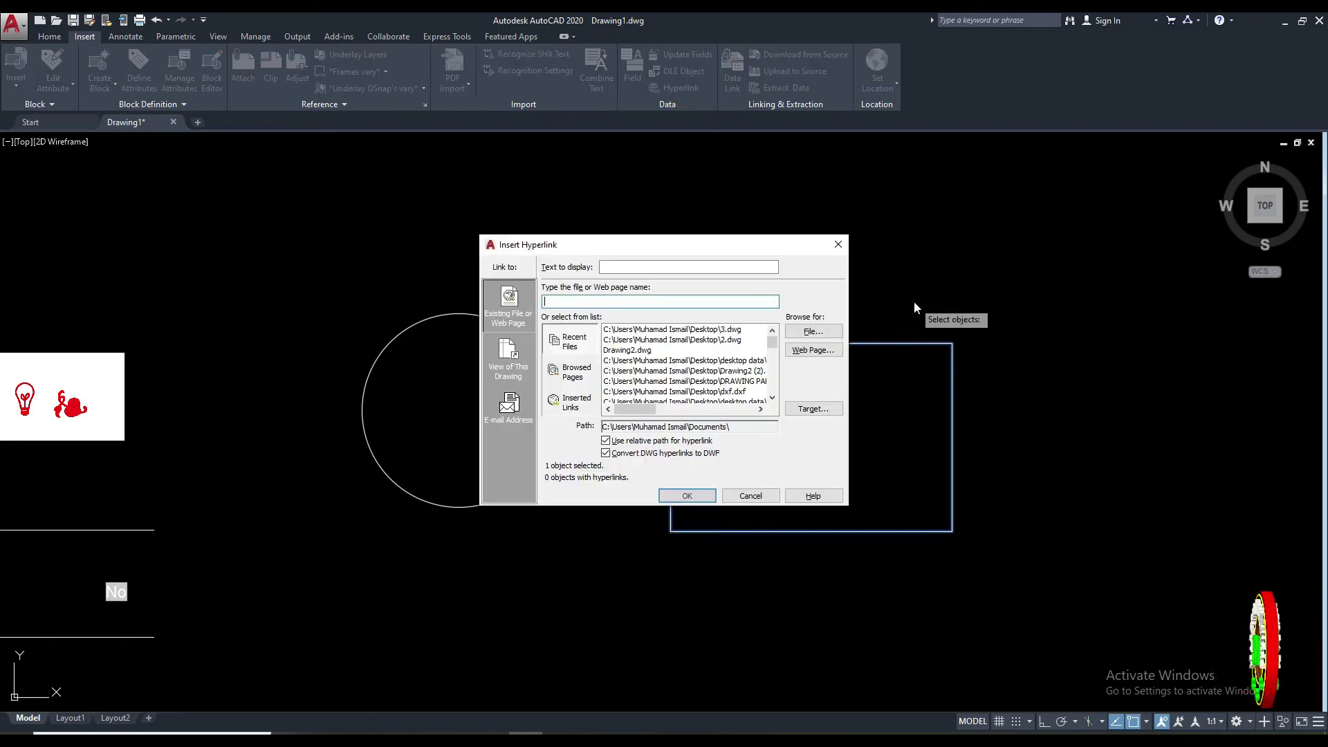
{"action": "left_click", "coordinate": [681, 269]}
{"action": "type", "text": "REC"}
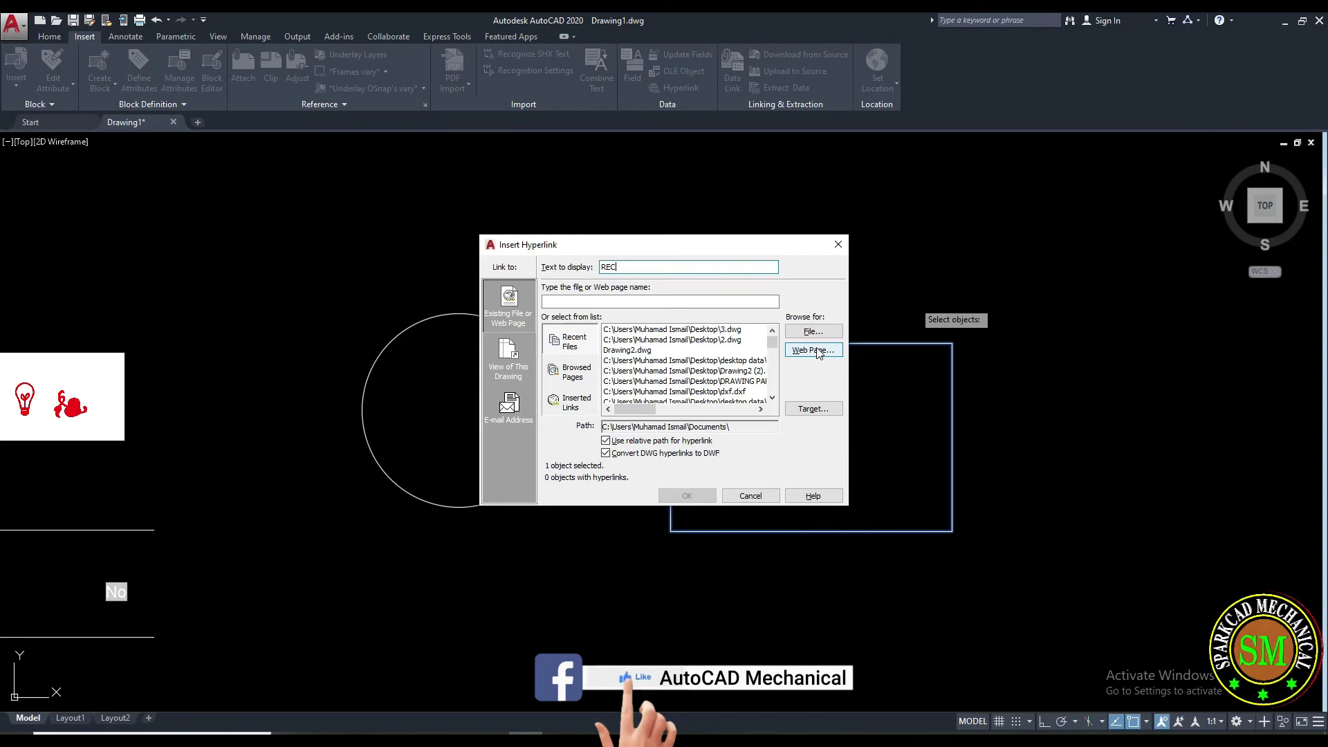
{"action": "left_click", "coordinate": [816, 350]}
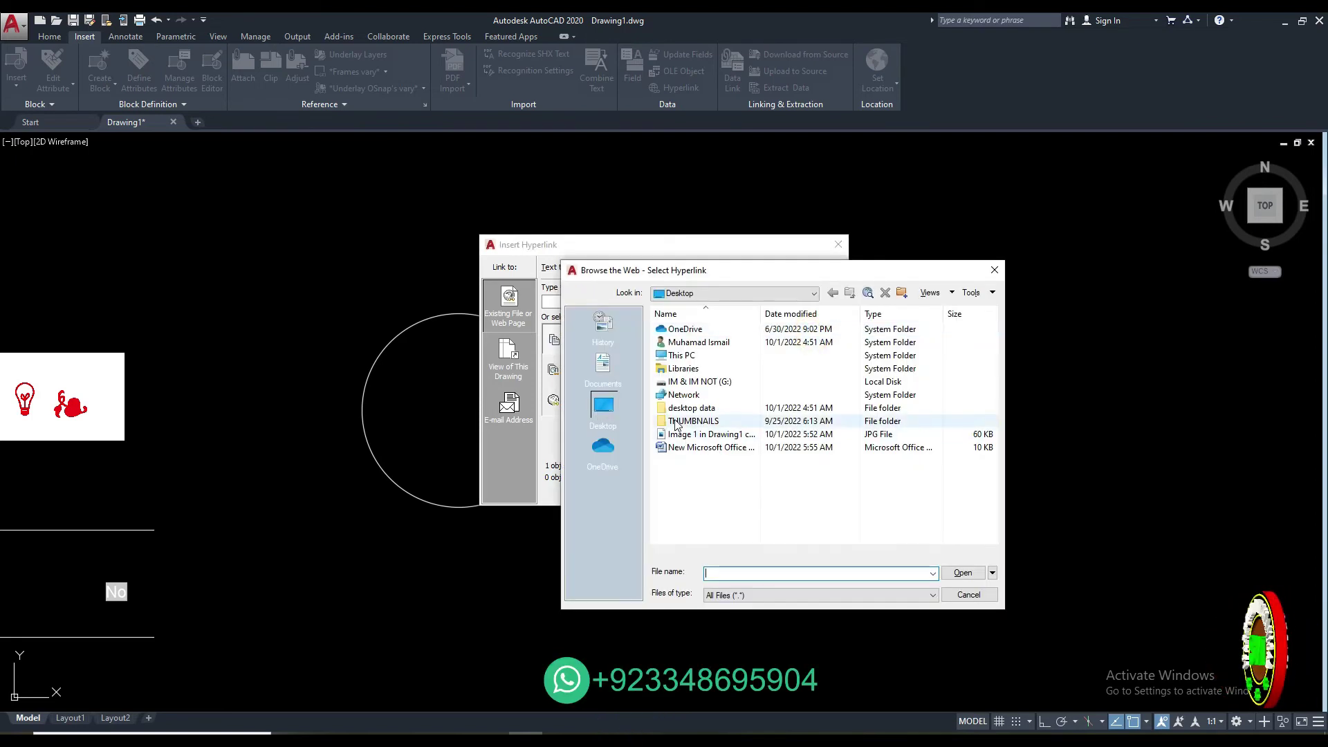
{"action": "double_click", "coordinate": [691, 408]}
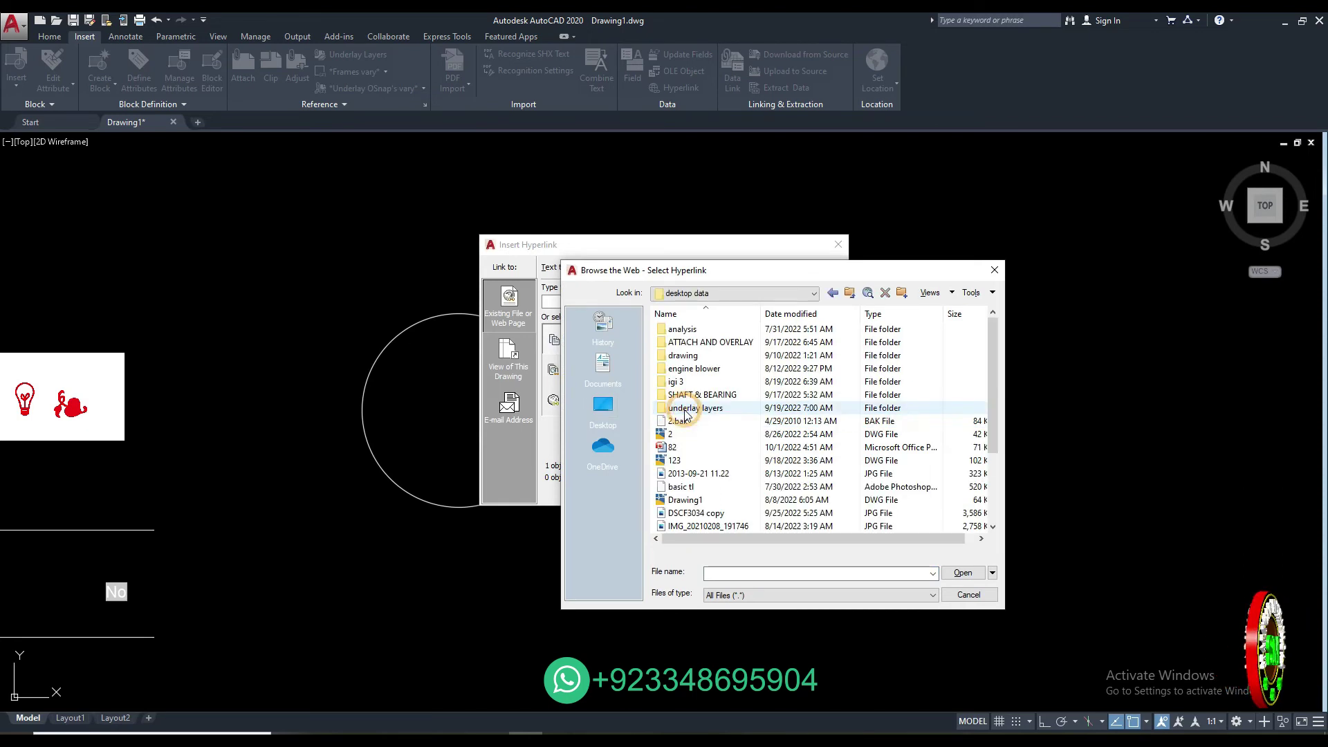
{"action": "left_click", "coordinate": [702, 459]}
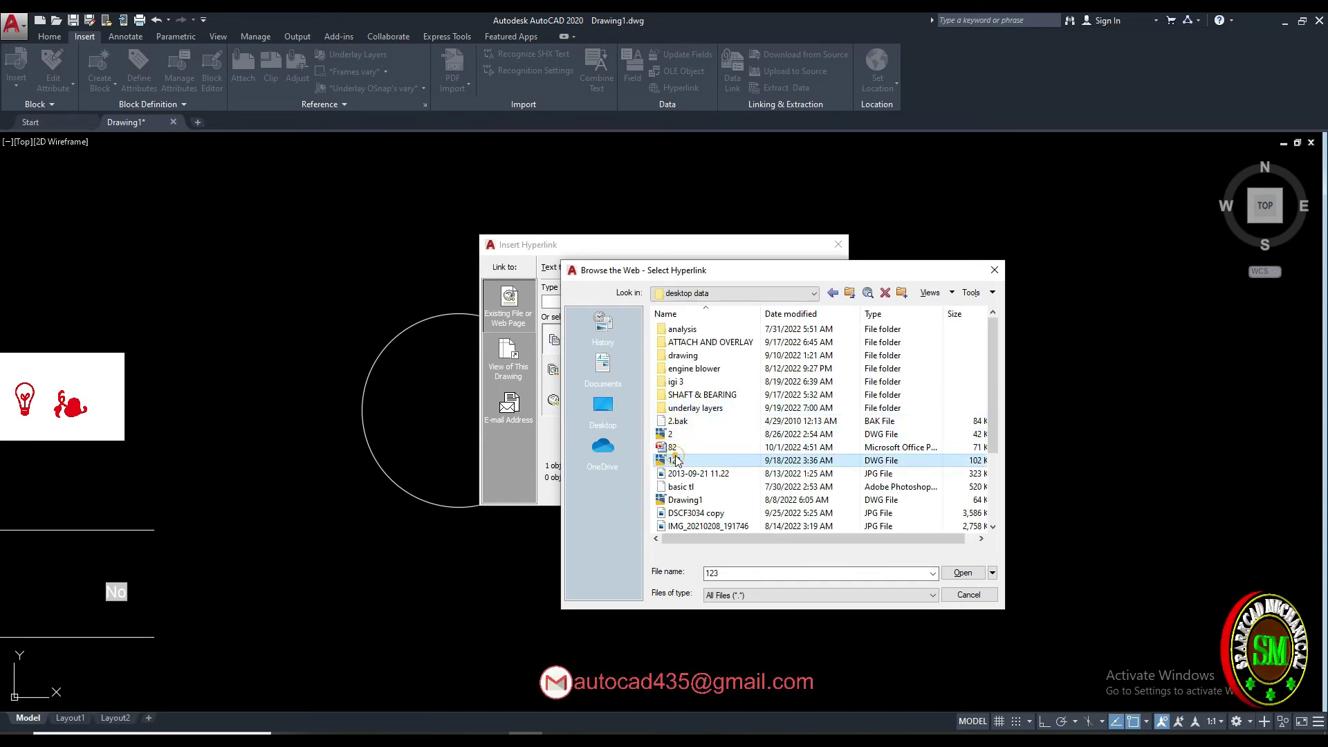
{"action": "scroll", "coordinate": [700, 449], "scroll_direction": "down", "scroll_amount": 1}
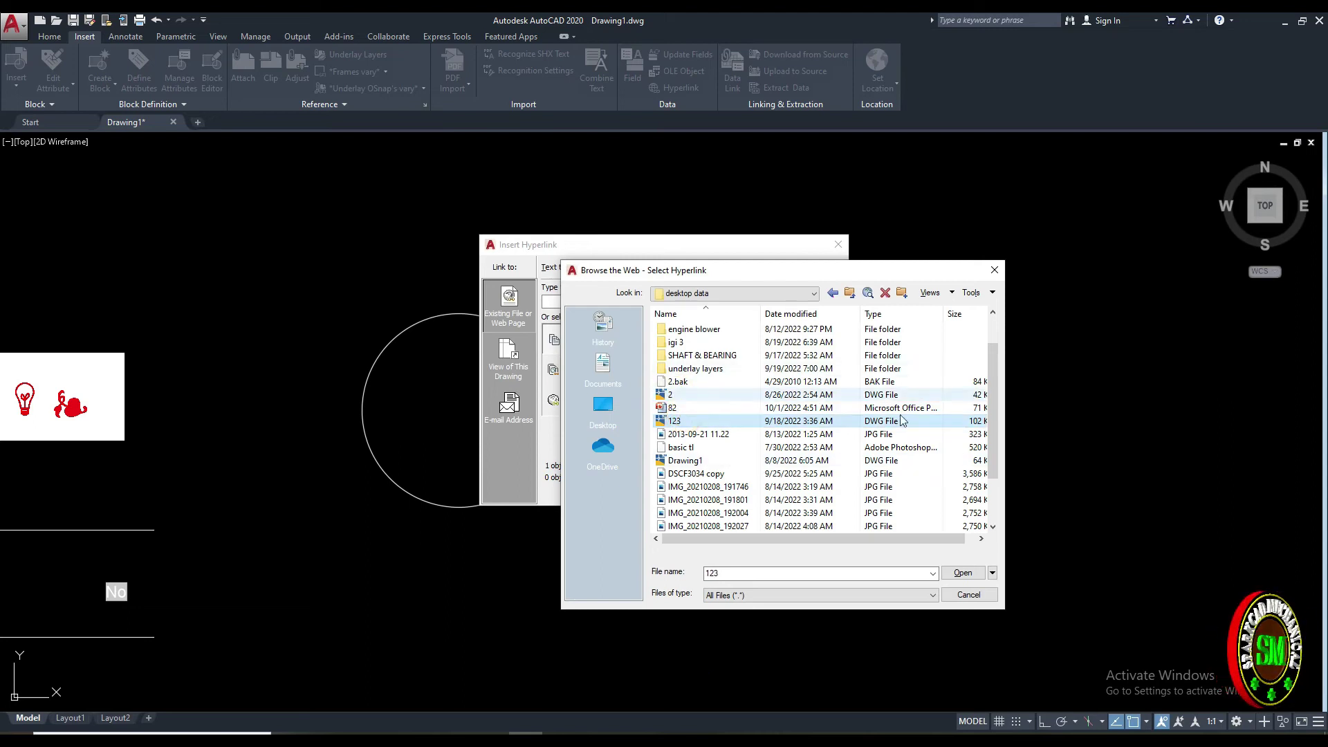
{"action": "left_click", "coordinate": [972, 573]}
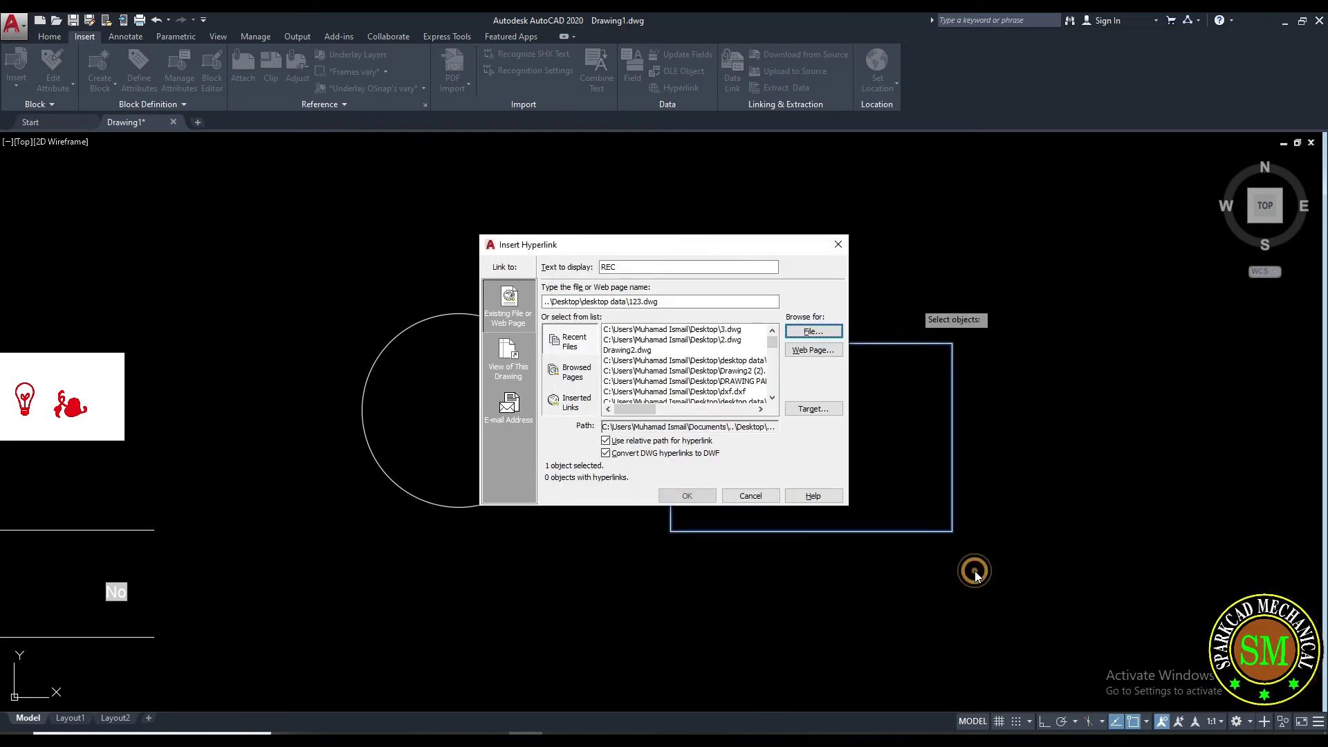
{"action": "left_click", "coordinate": [704, 495]}
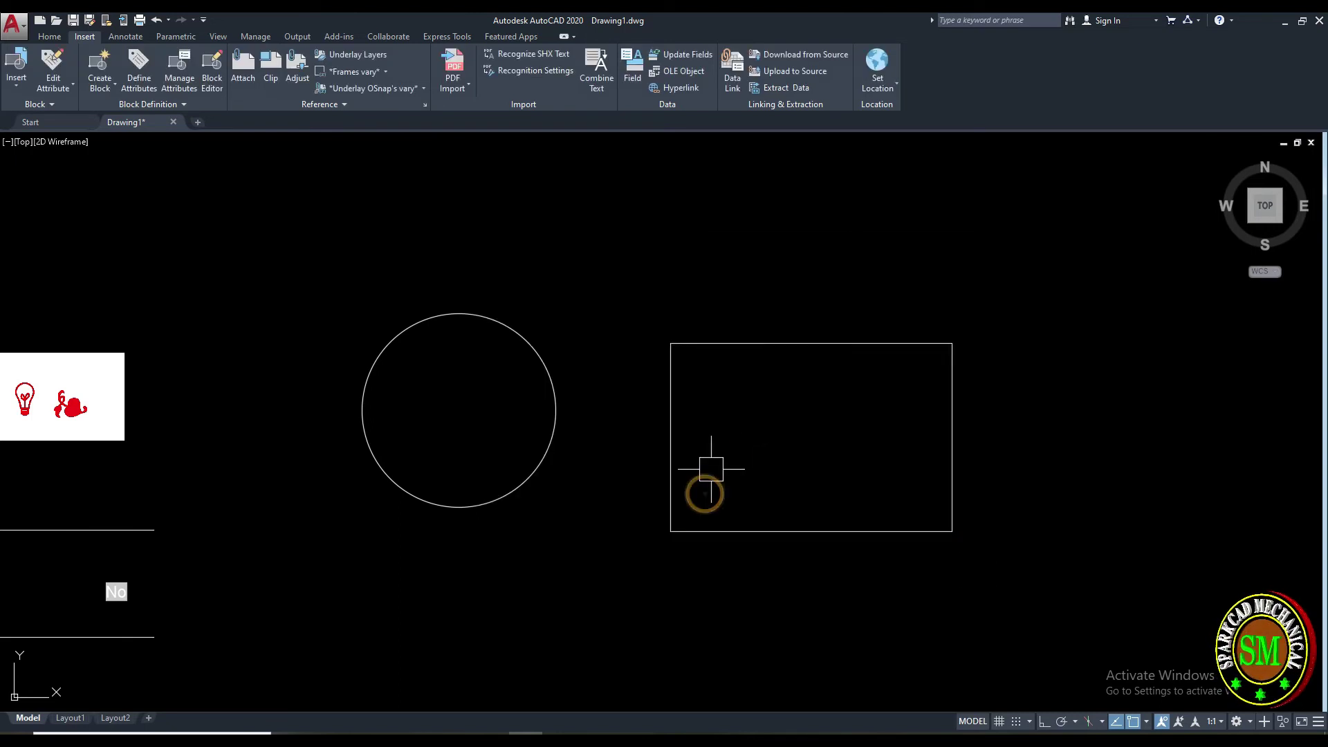
- Open 123.dwg through the rectangle's link, close it without saving, and return to Drawing1
{"action": "left_click", "coordinate": [812, 345], "text": "ctrl"}
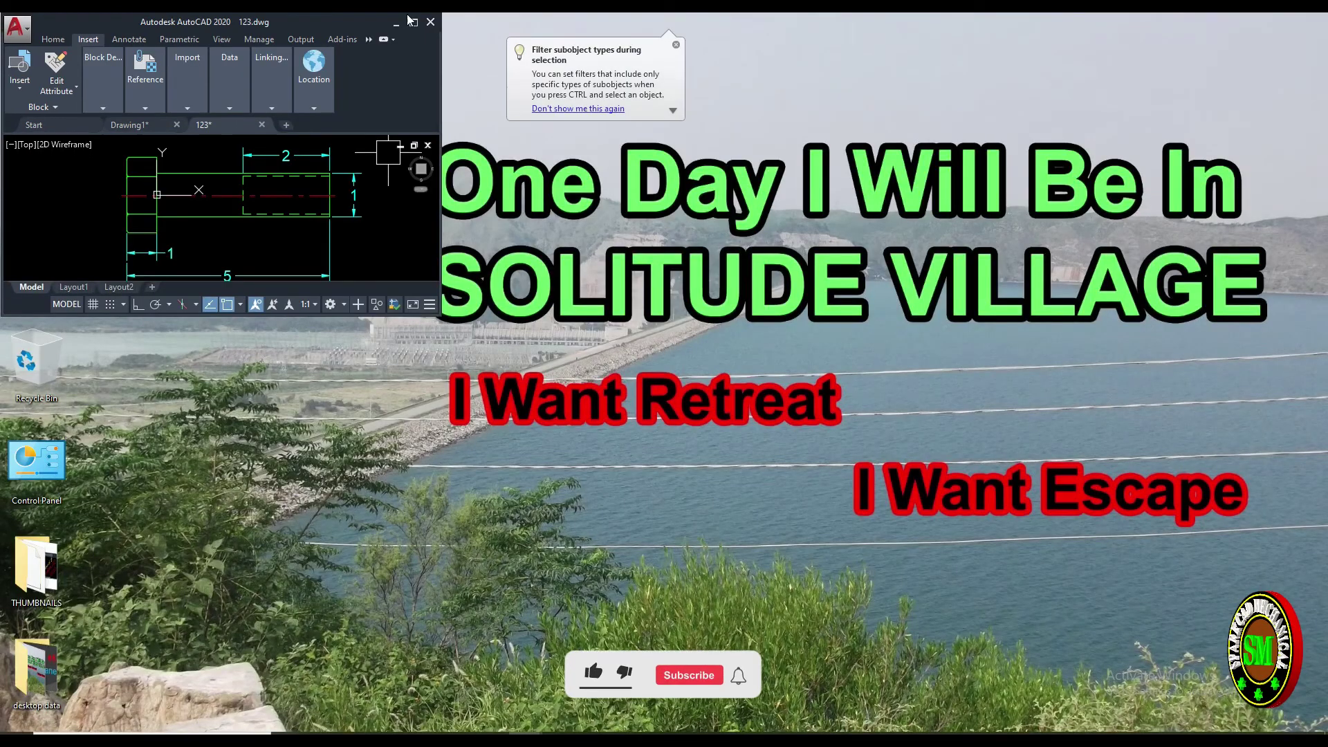
{"action": "left_click", "coordinate": [412, 22]}
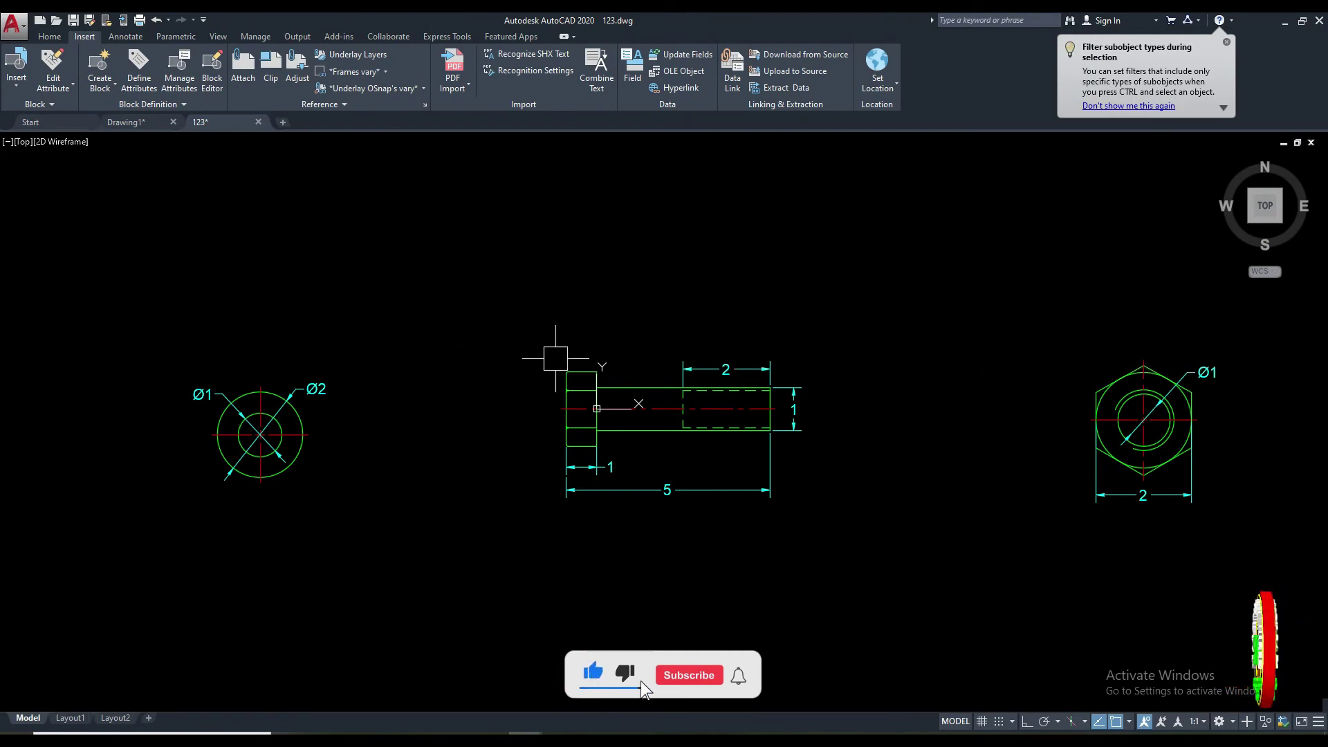
{"action": "middle_click_drag", "start_coordinate": [459, 387], "coordinate": [509, 423]}
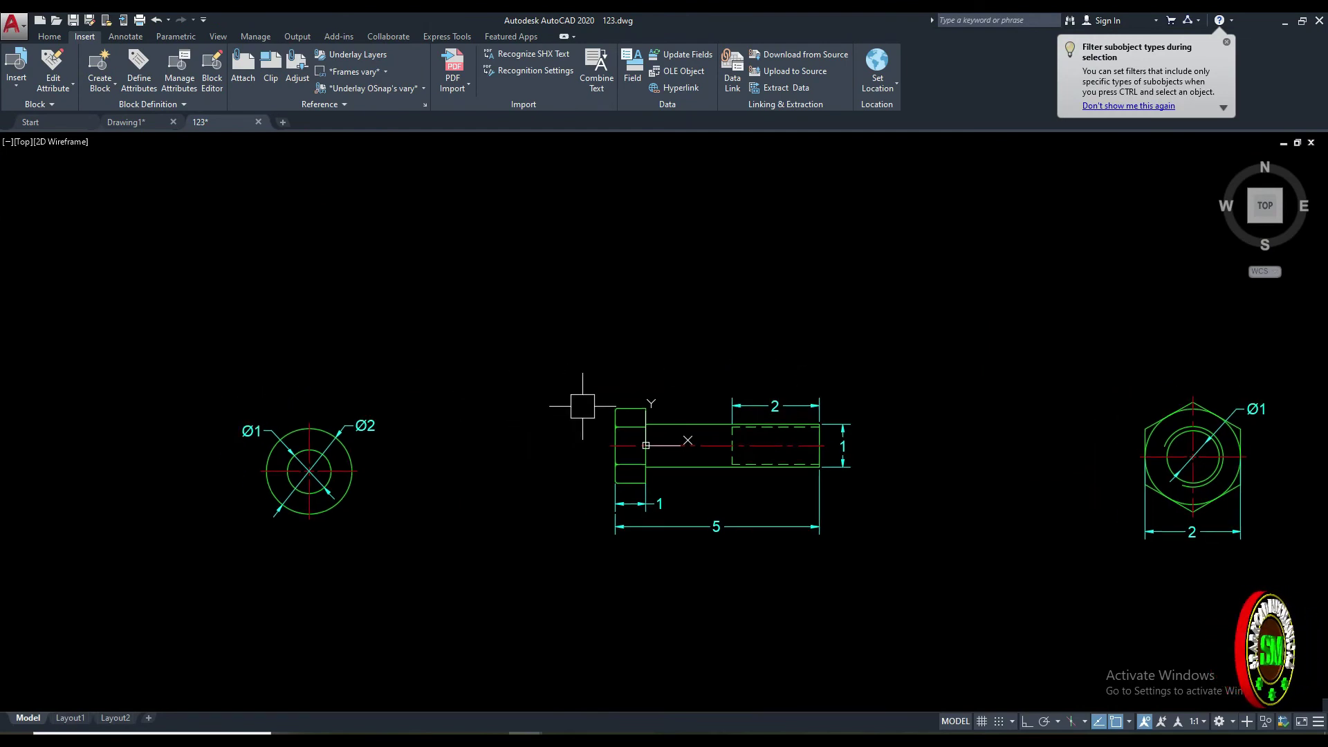
{"action": "left_click", "coordinate": [1311, 144]}
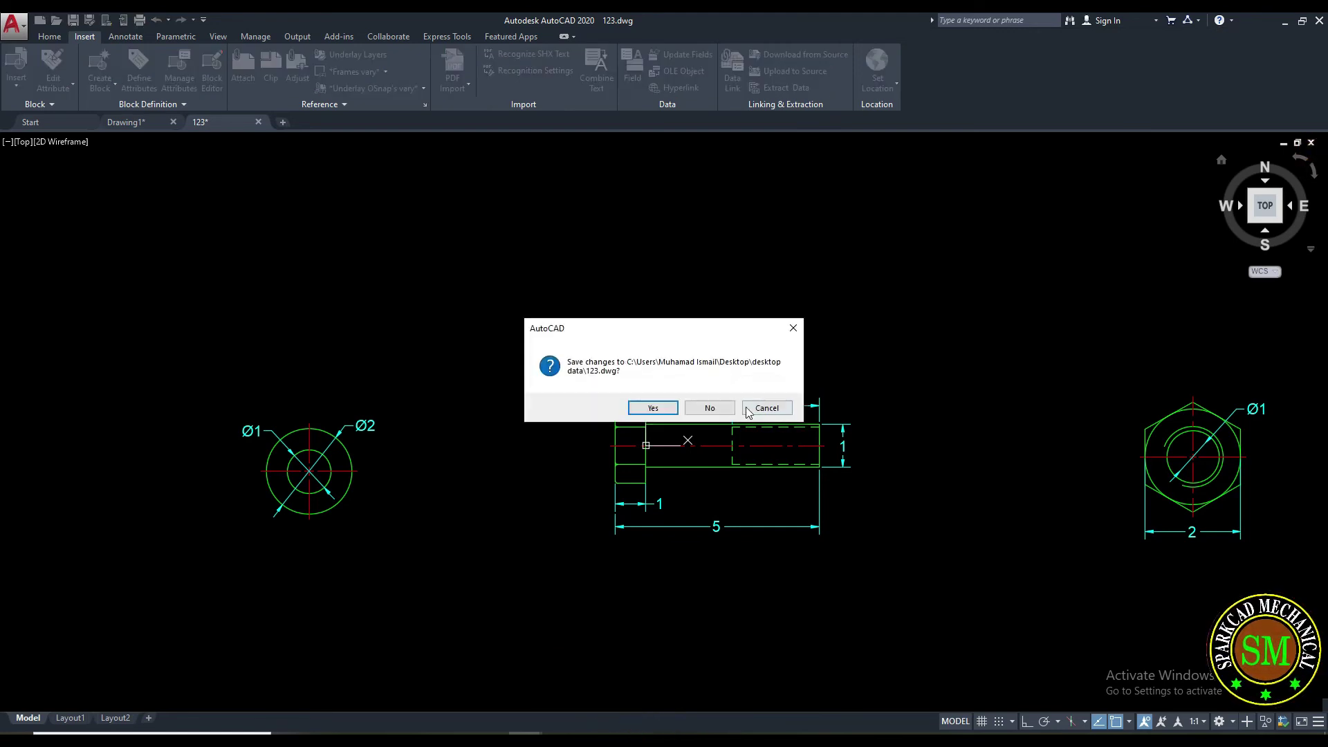
{"action": "left_click", "coordinate": [709, 408]}
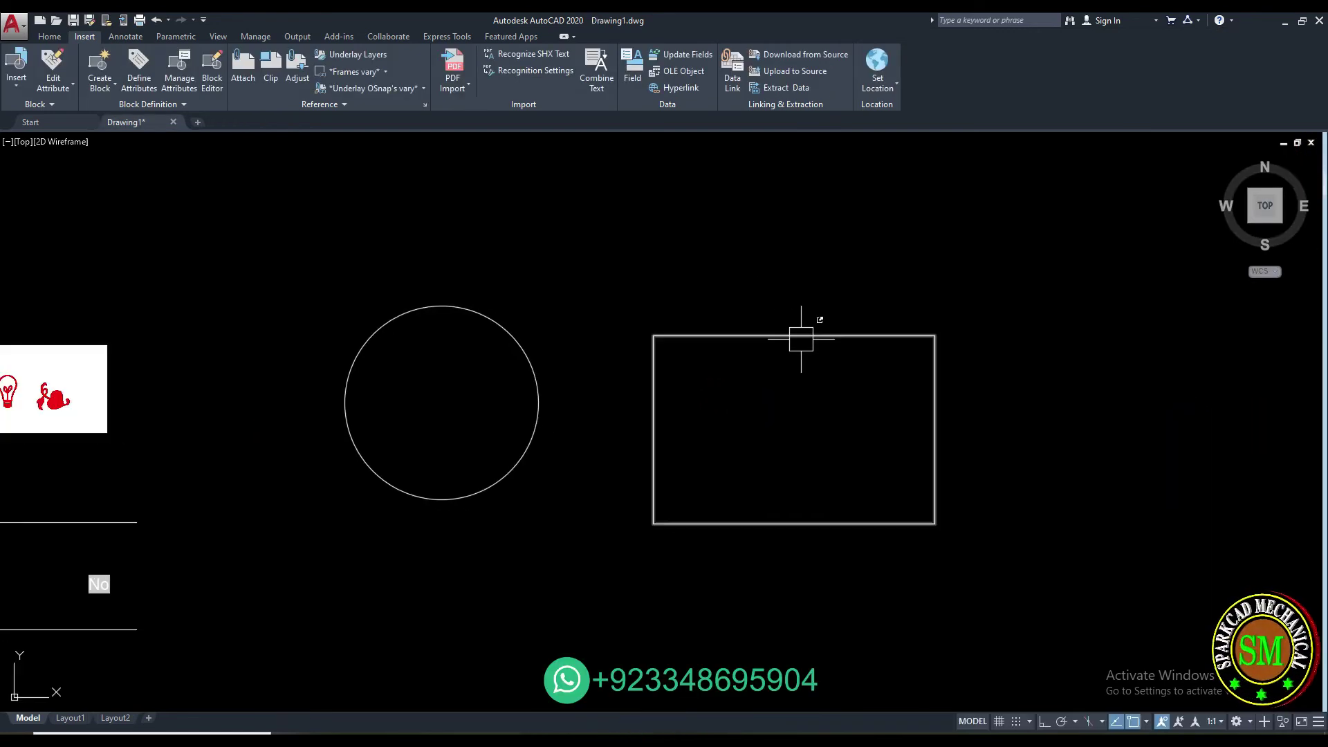
{"action": "middle_click_drag", "start_coordinate": [801, 338], "coordinate": [340, 423]}
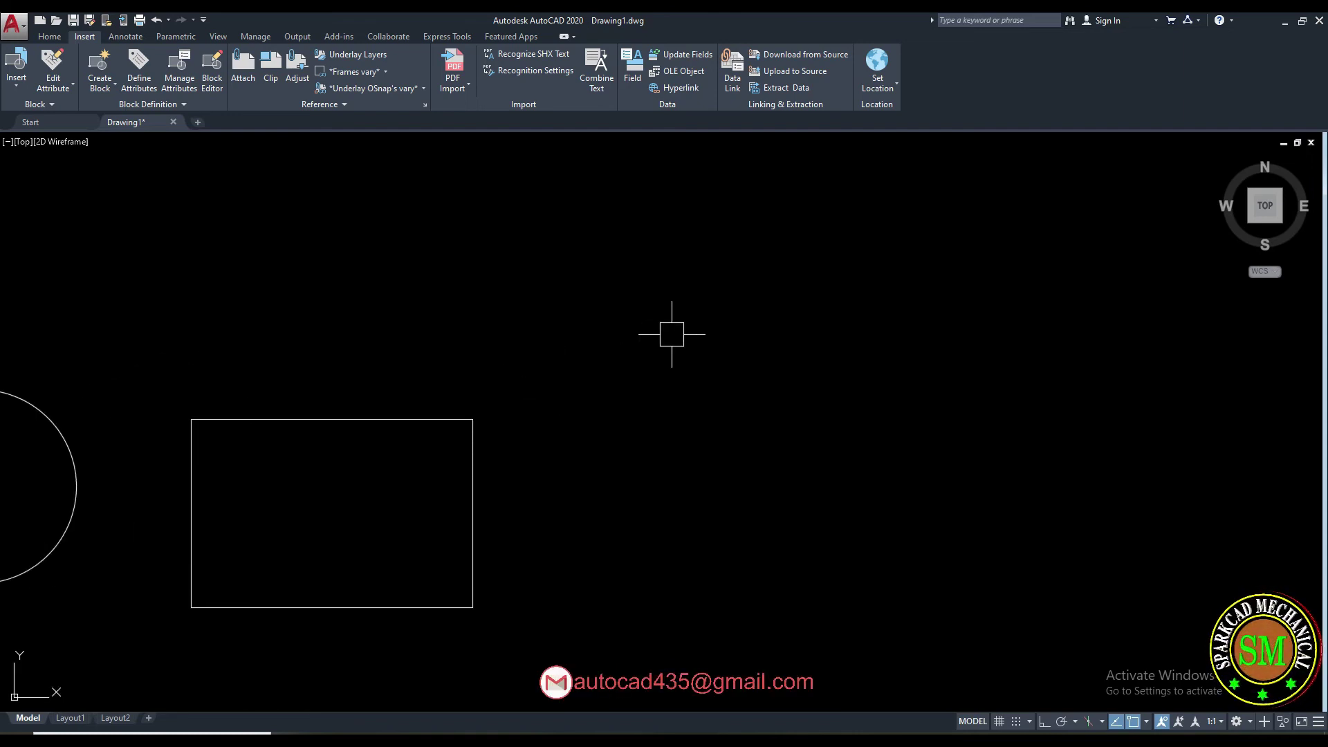
- Draw a six-sided inscribed polygon (hexagon) to the right of the rectangle
{"action": "type", "text": "POL"}
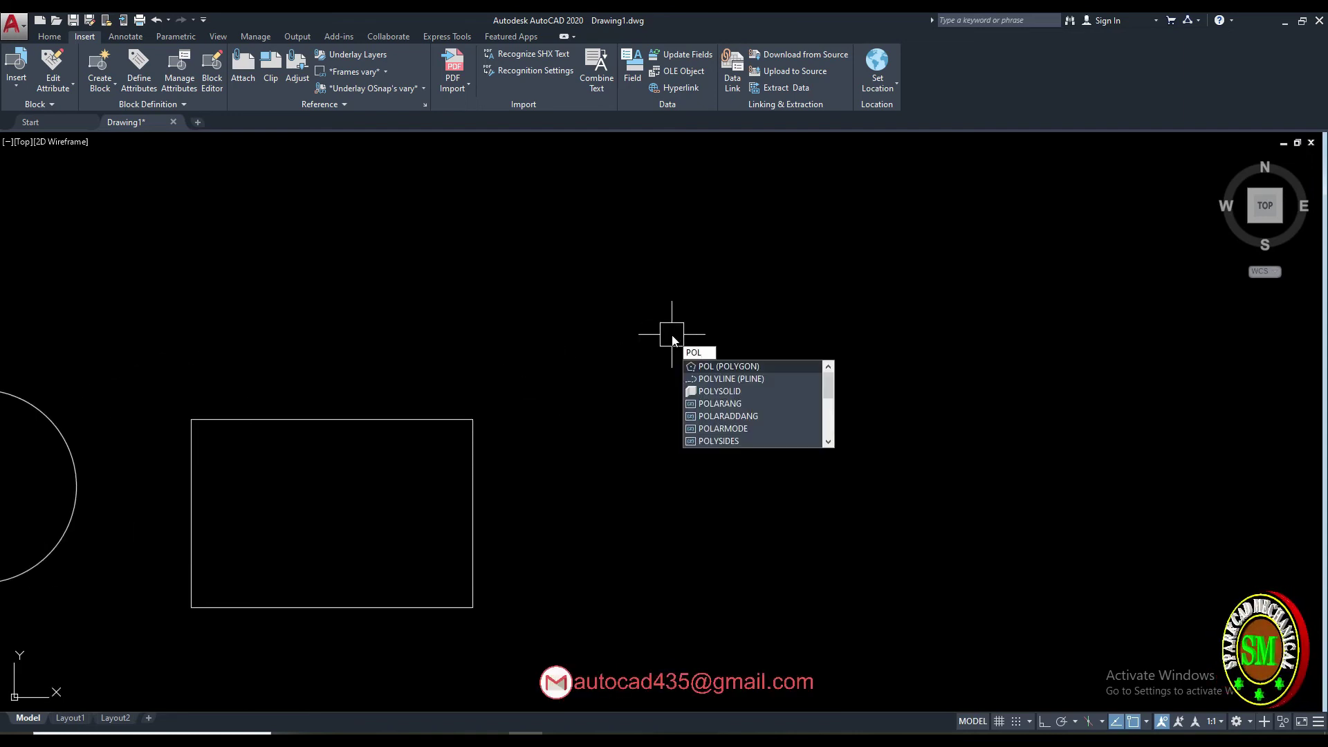
{"action": "key", "text": "Return"}
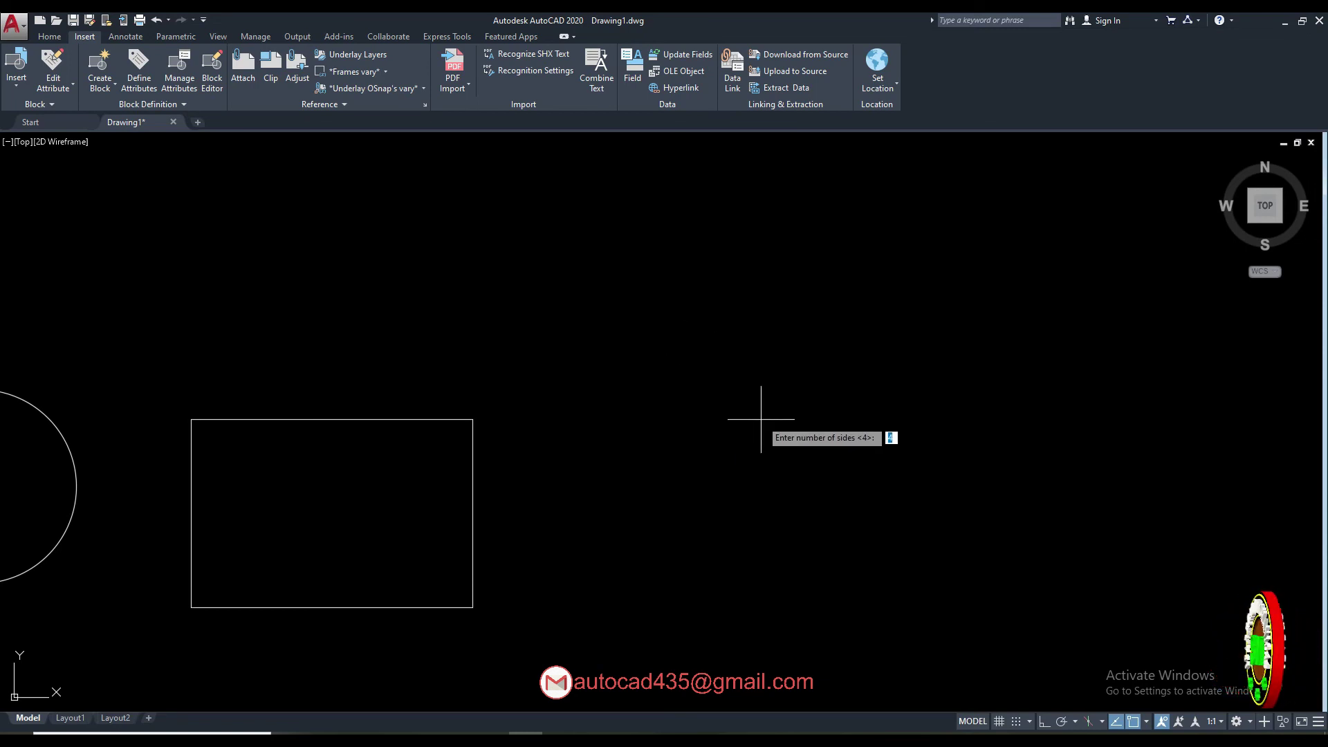
{"action": "key", "text": "Return"}
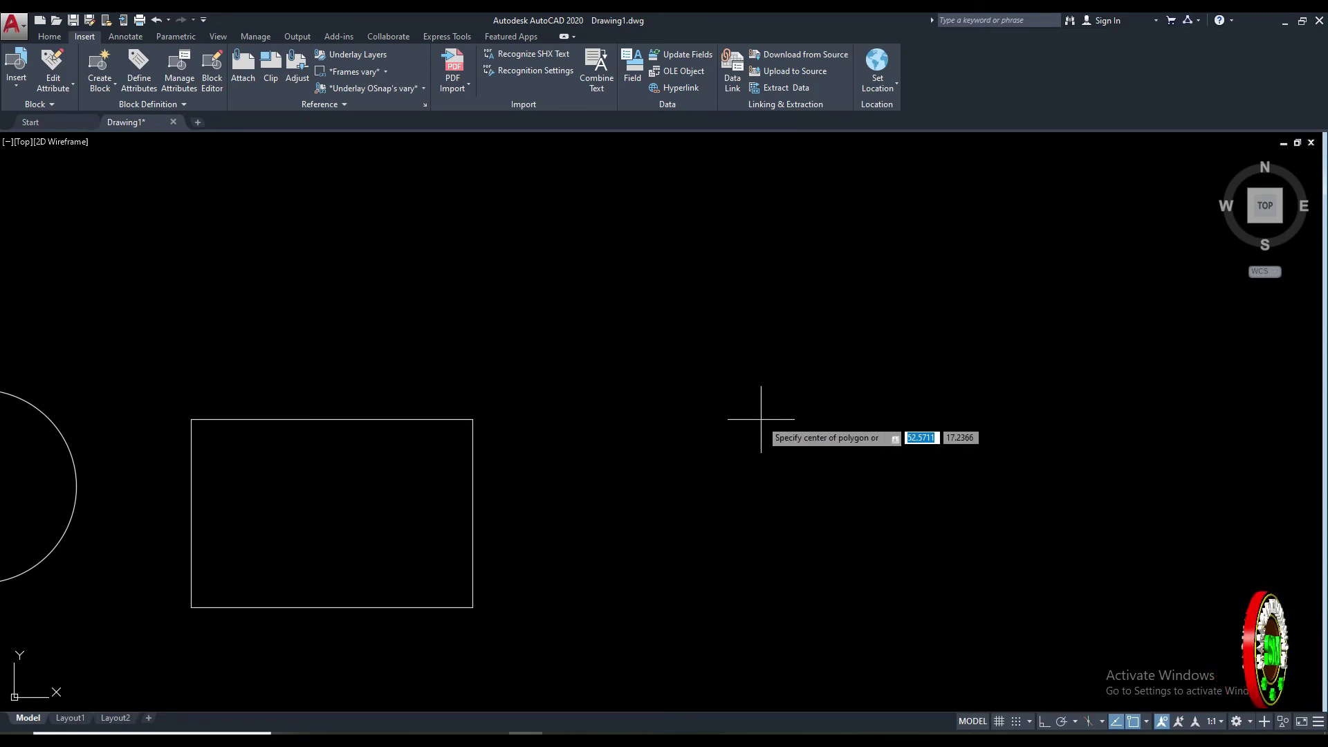
{"action": "left_click", "coordinate": [822, 446]}
{"action": "left_click", "coordinate": [880, 482]}
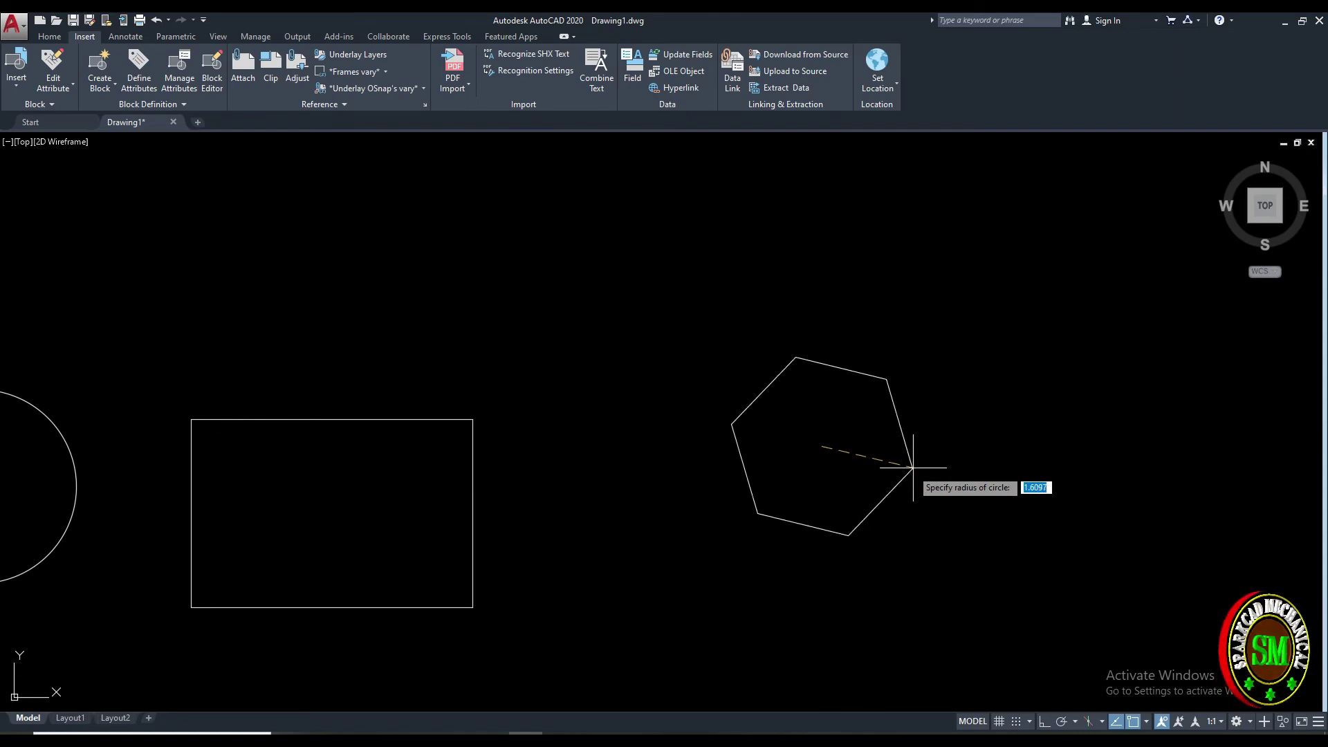
{"action": "left_click", "coordinate": [919, 446]}
{"action": "middle_click_drag", "start_coordinate": [1031, 450], "coordinate": [953, 442]}
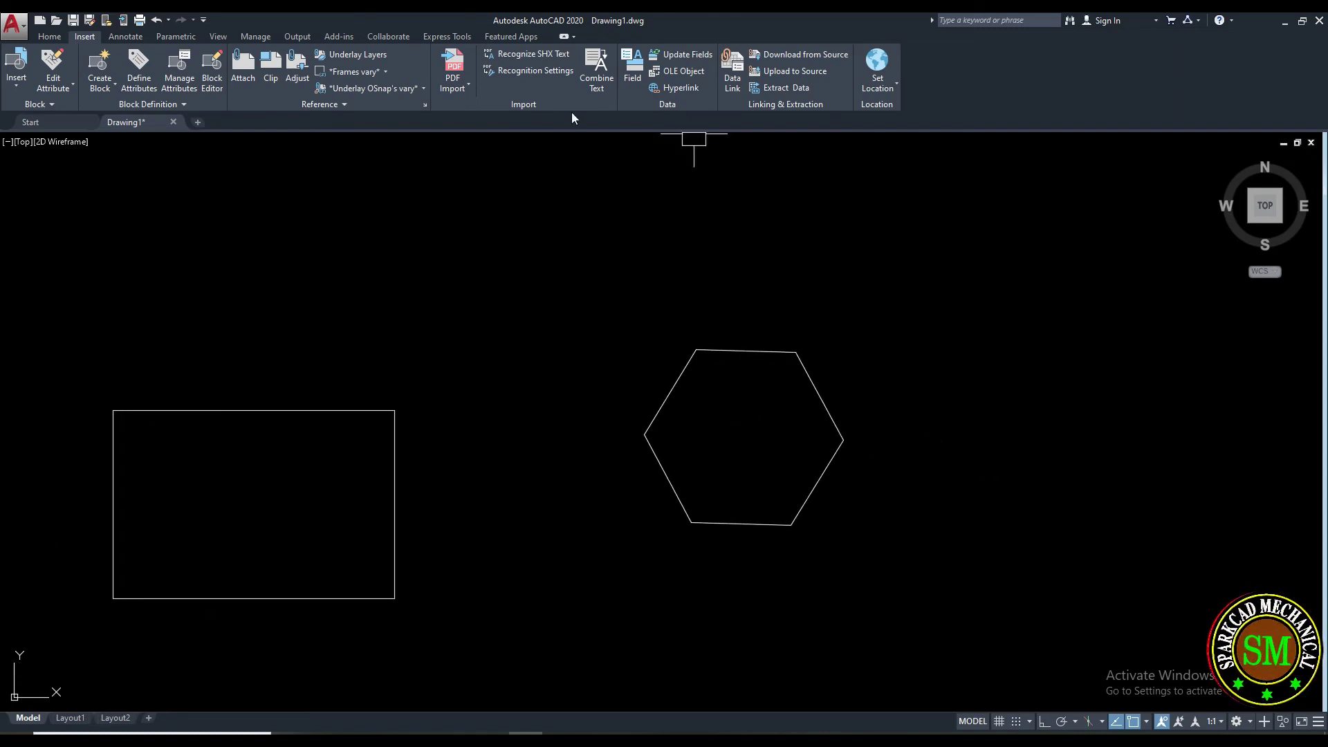
- Start a hyperlink with the hexagon selected as the linked object
{"action": "left_click", "coordinate": [689, 88]}
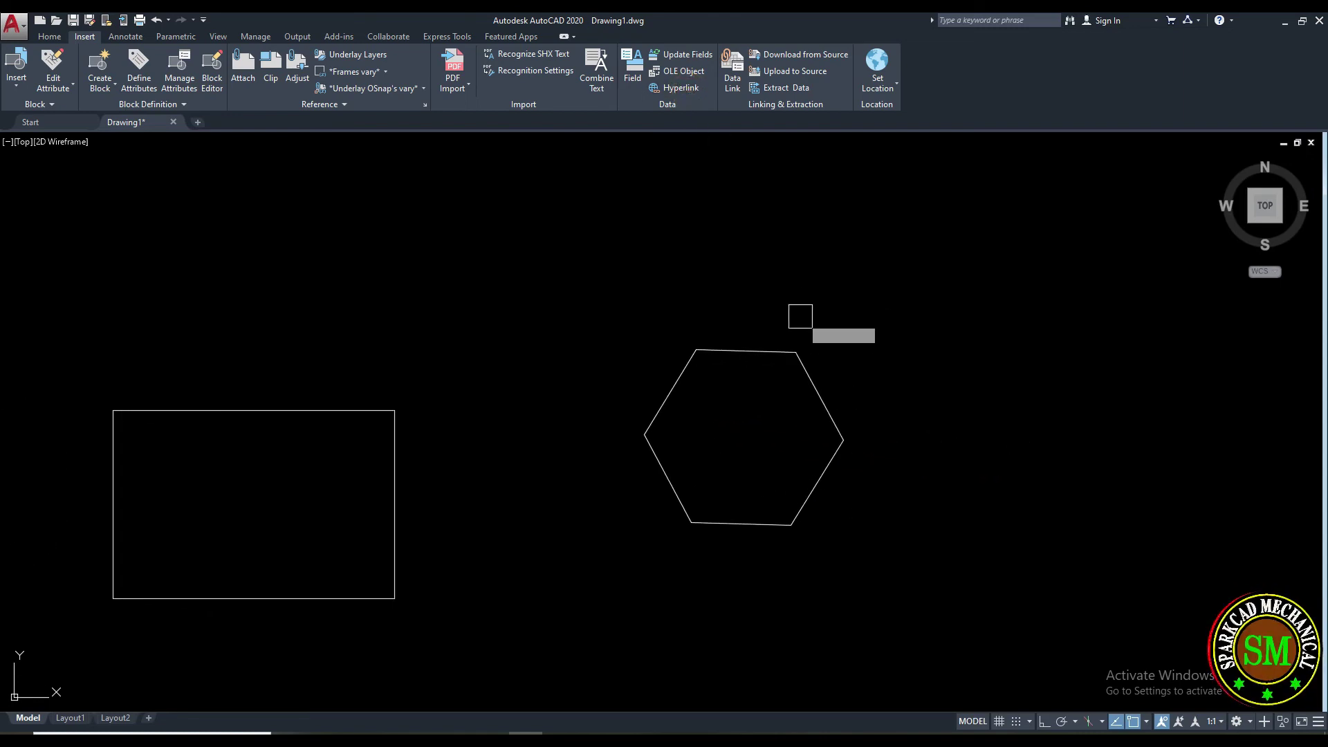
{"action": "left_click", "coordinate": [778, 344]}
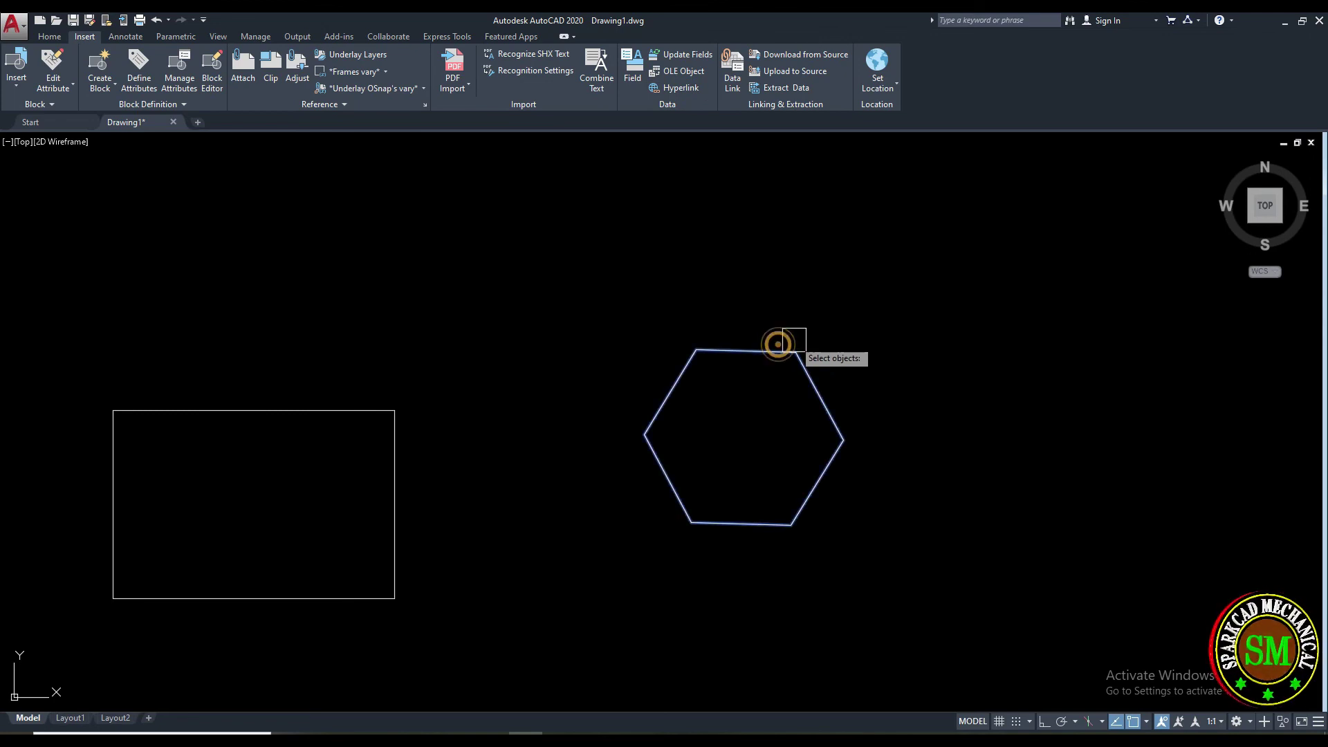
{"action": "key", "text": "Return"}
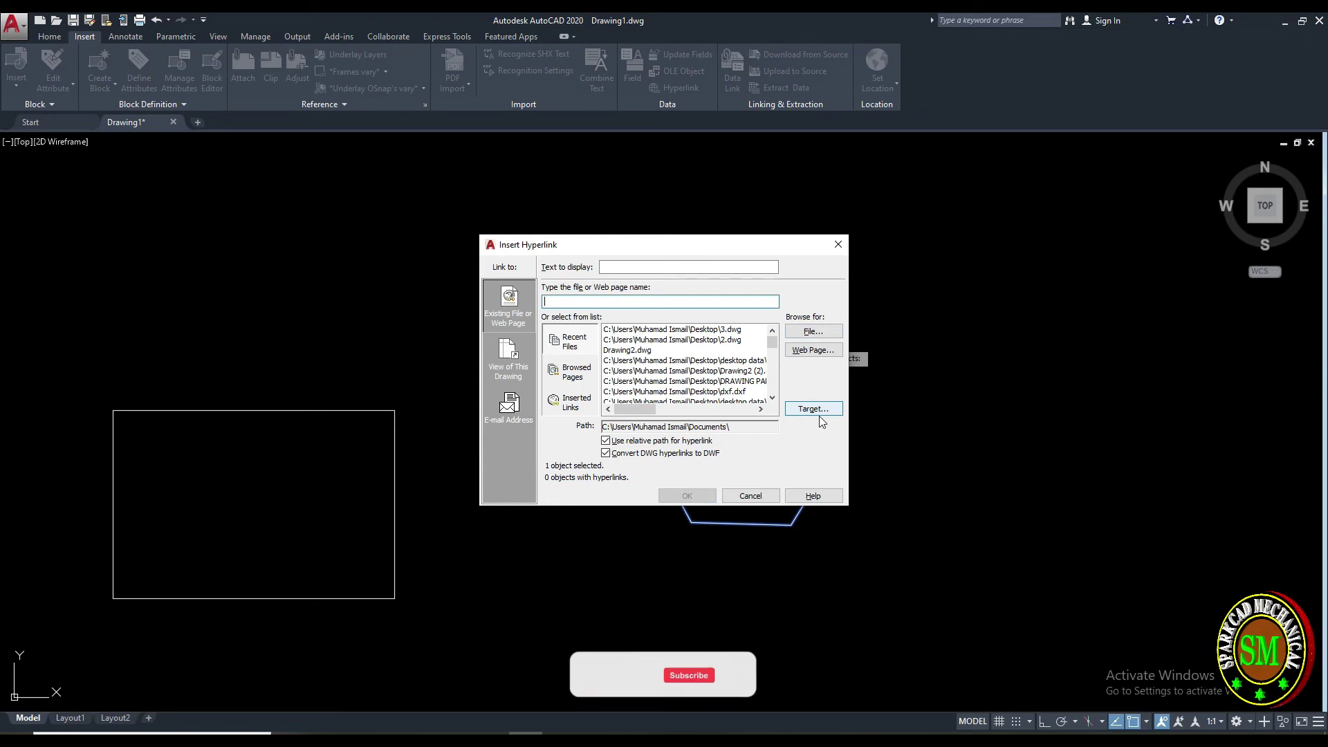
- Link the hexagon to 123.dwg's Model view, with POL as the display text
{"action": "left_click", "coordinate": [641, 266]}
{"action": "type", "text": "POL"}
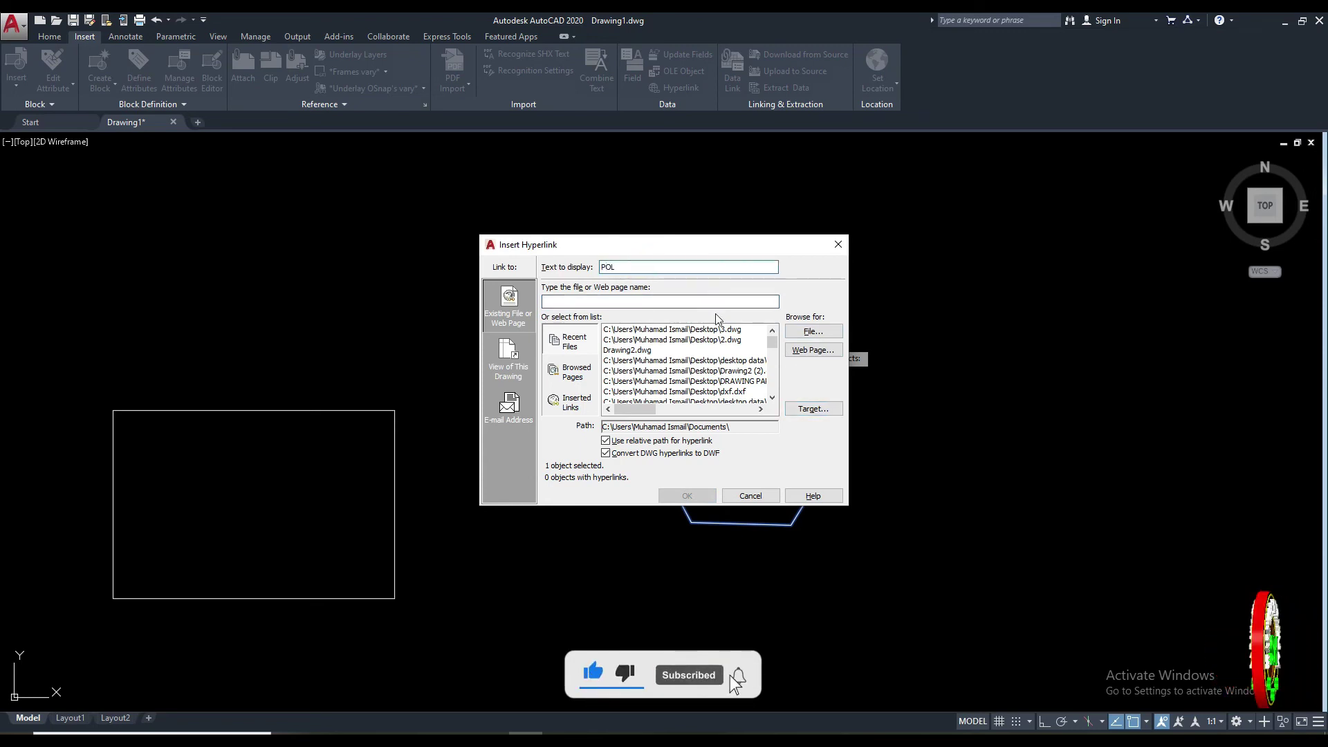
{"action": "left_click", "coordinate": [813, 331]}
{"action": "left_click", "coordinate": [674, 460]}
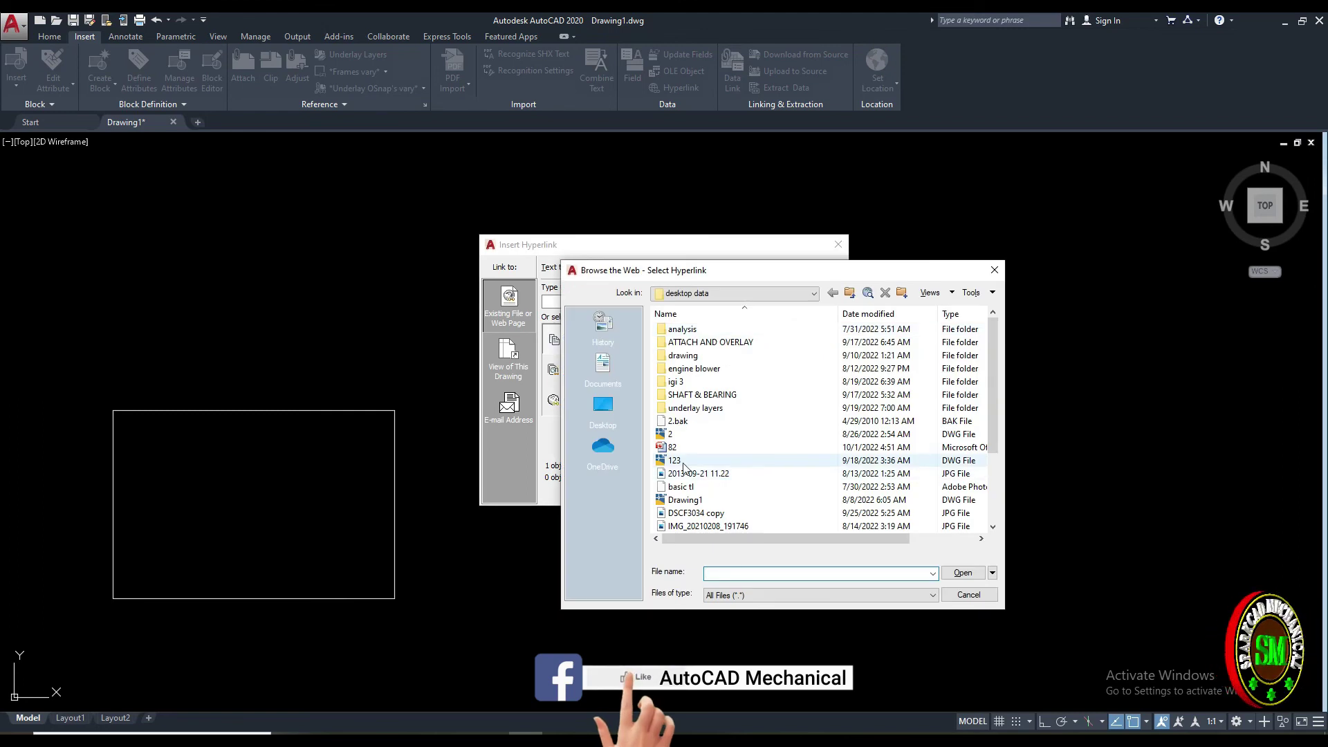
{"action": "left_click", "coordinate": [961, 573]}
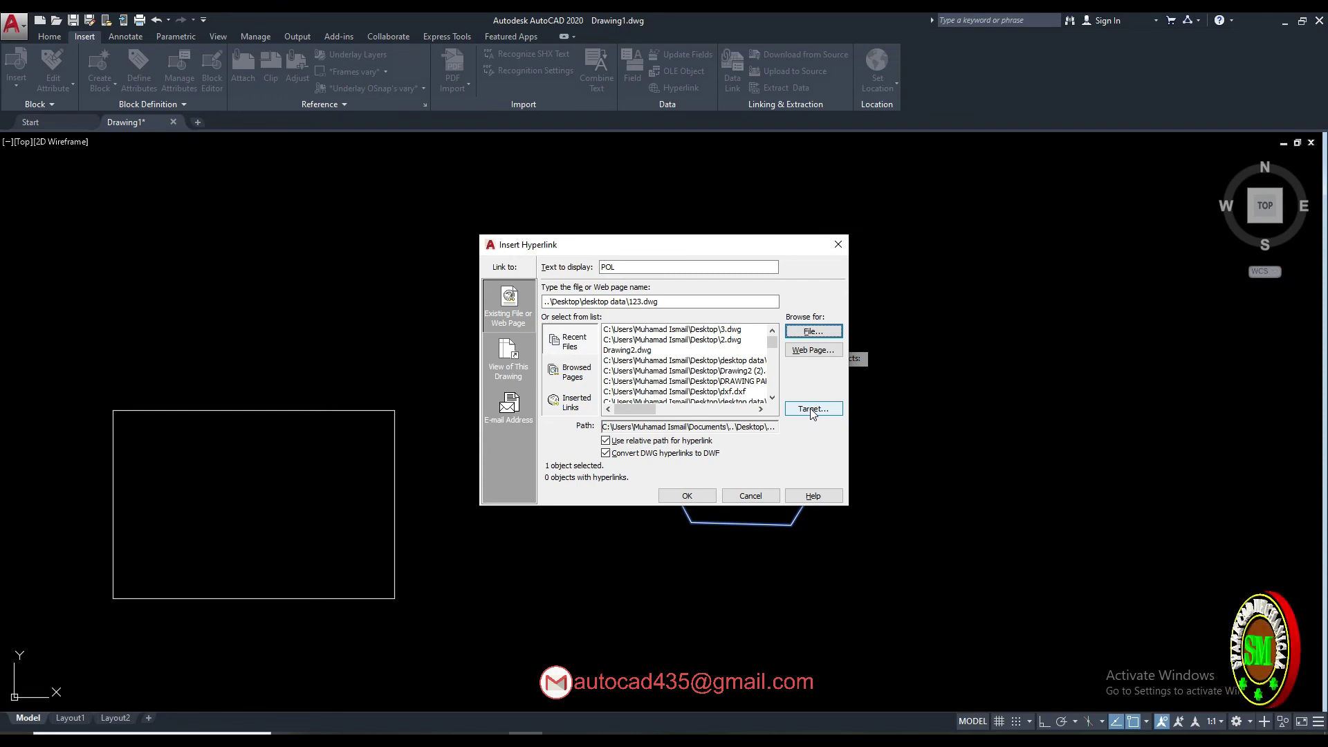
{"action": "left_click", "coordinate": [812, 410]}
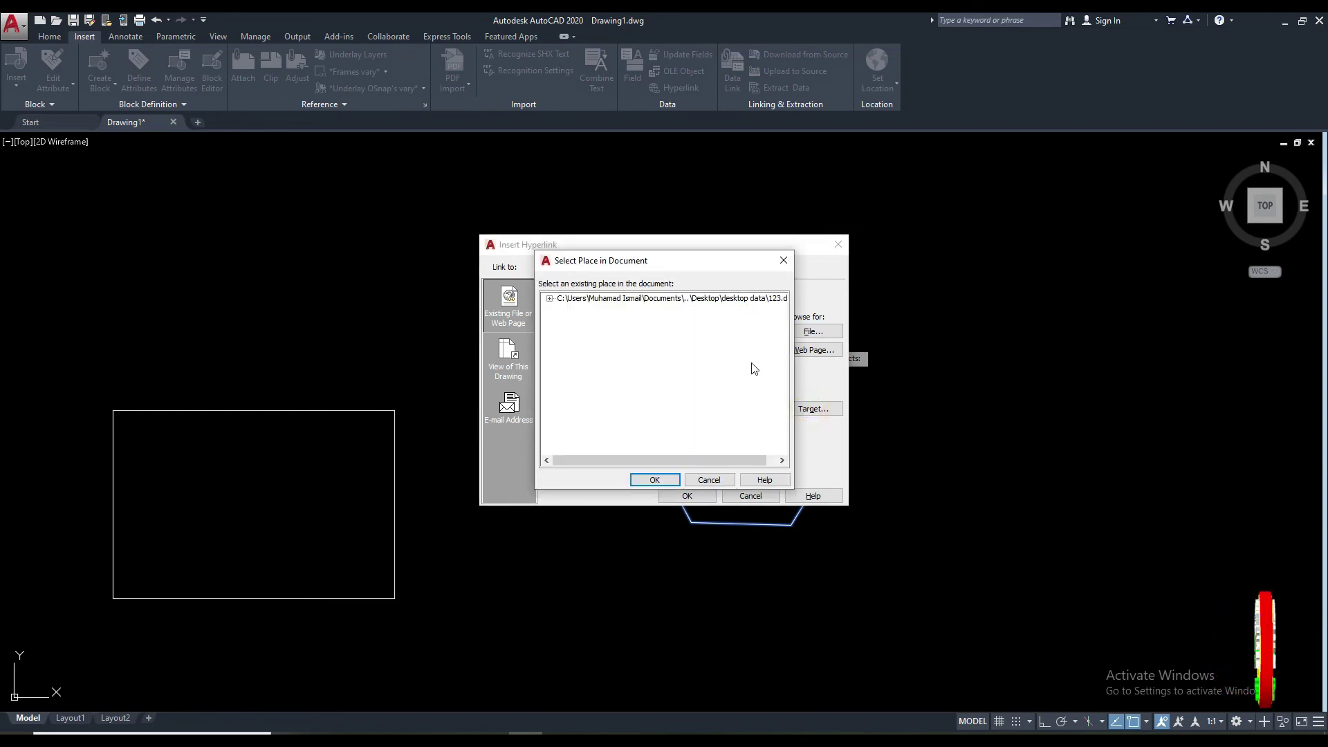
{"action": "left_click", "coordinate": [550, 299]}
{"action": "left_click", "coordinate": [589, 322]}
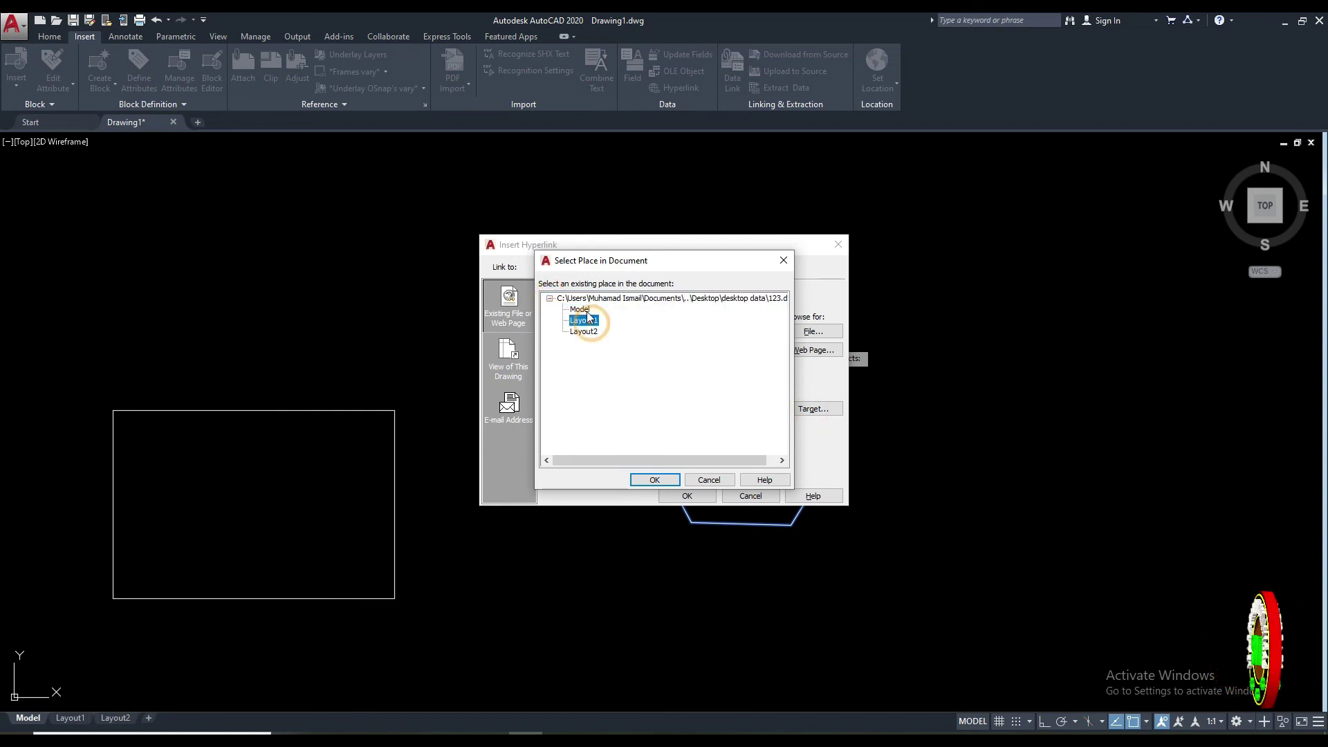
{"action": "left_click", "coordinate": [585, 333]}
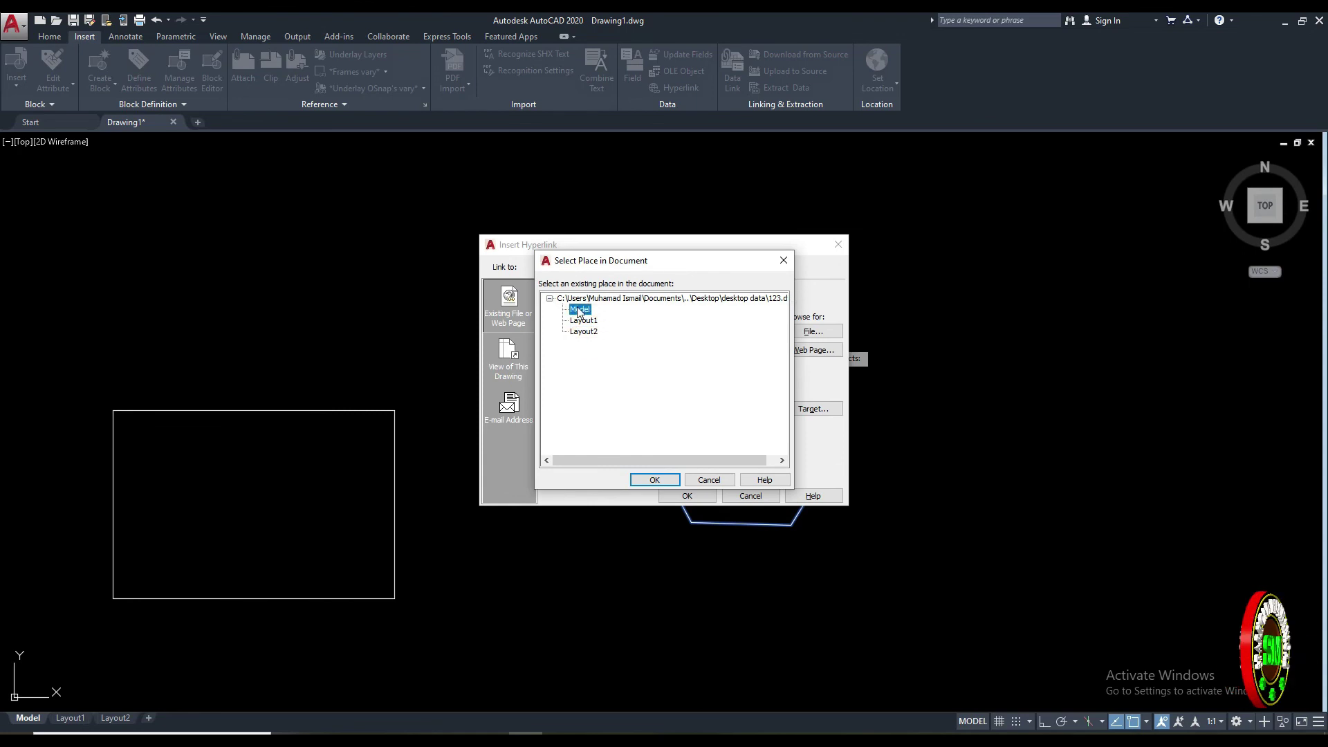
{"action": "left_click", "coordinate": [654, 478]}
{"action": "left_click", "coordinate": [686, 495]}
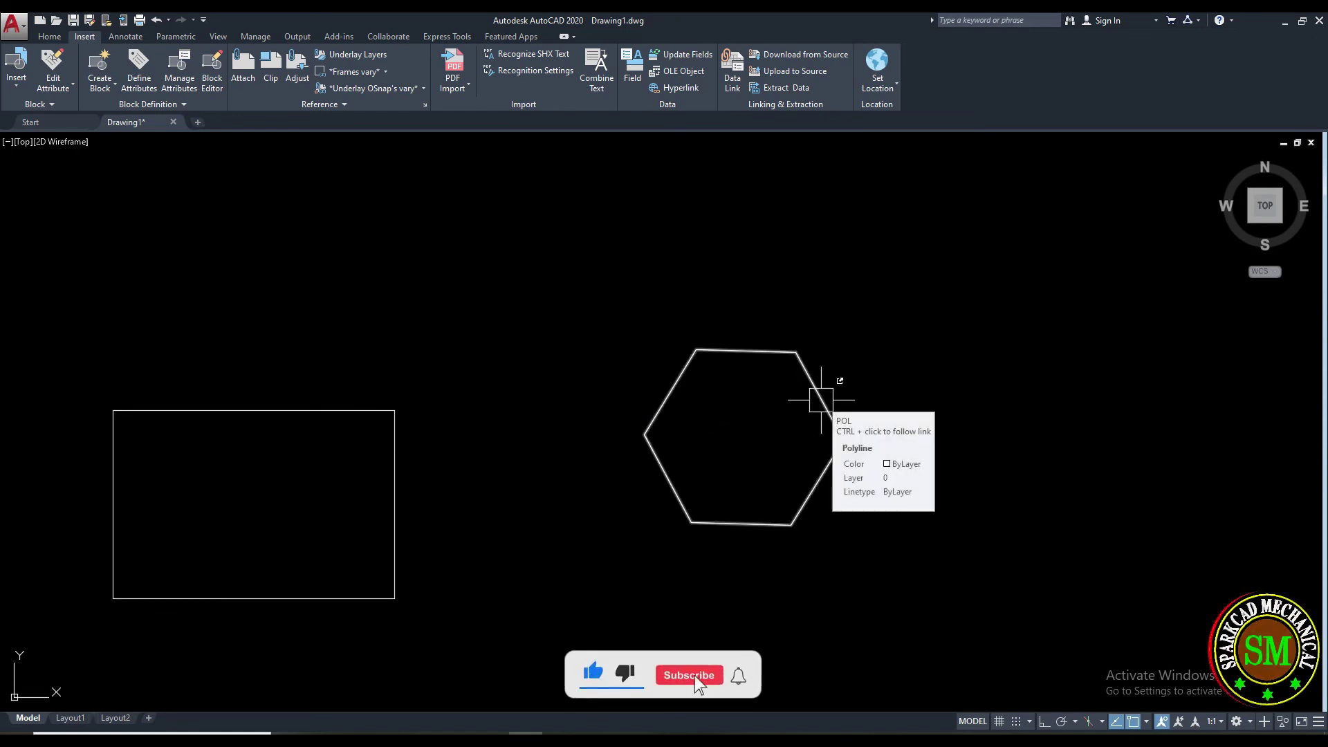
{"action": "left_click", "coordinate": [821, 400], "text": "ctrl"}
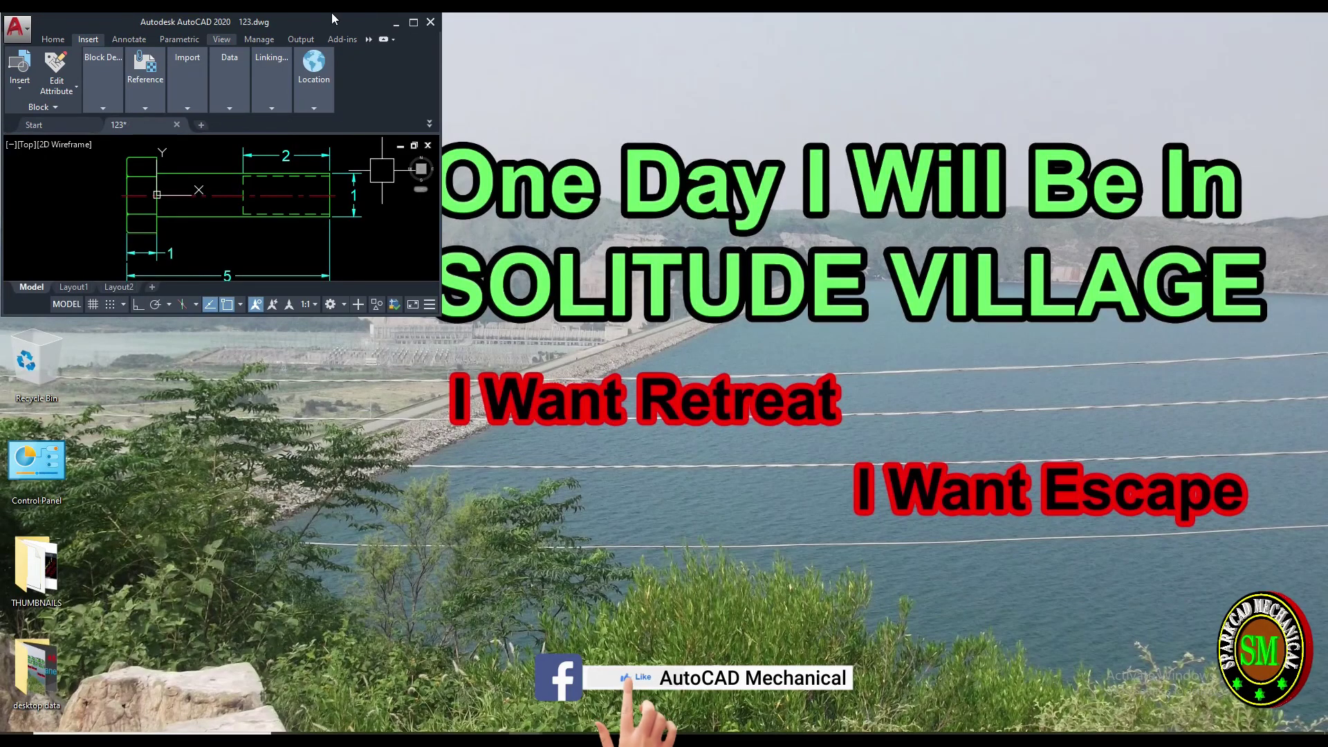
{"action": "left_click", "coordinate": [413, 26]}
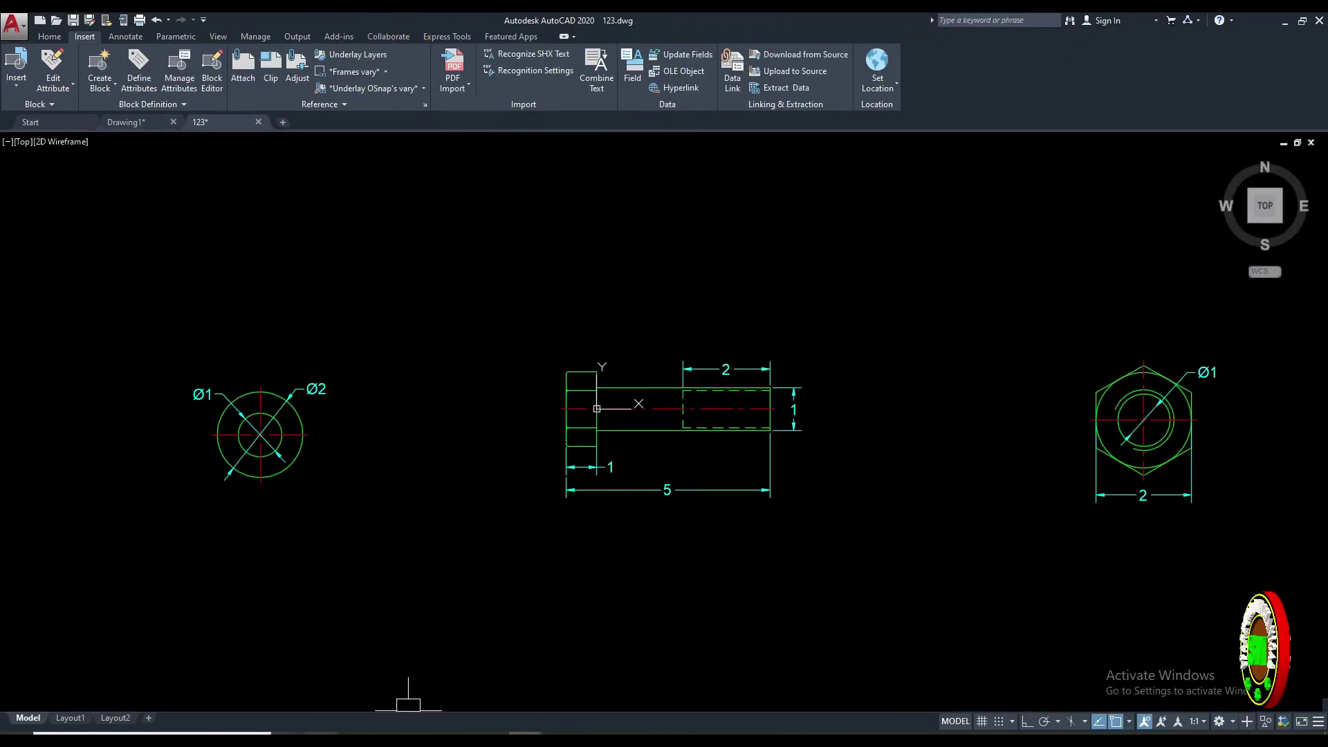
{"action": "left_click", "coordinate": [69, 718]}
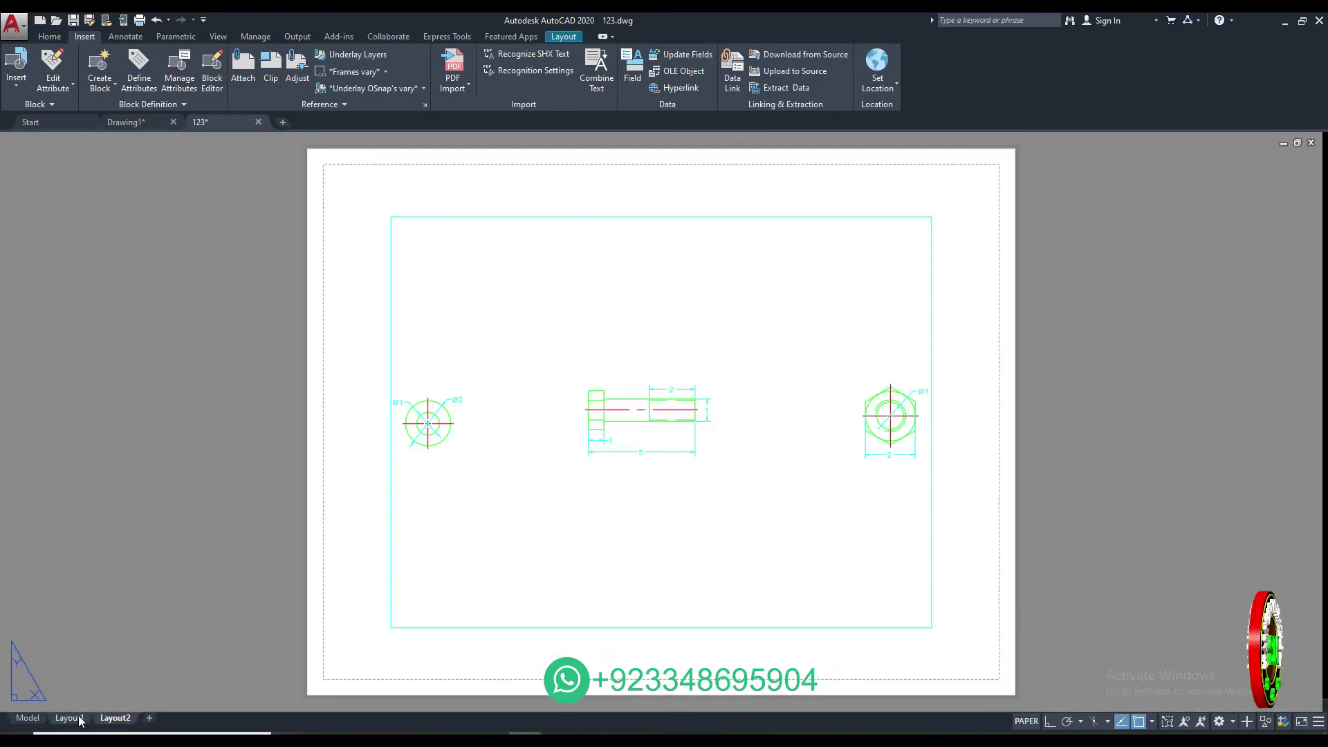
{"action": "left_click", "coordinate": [32, 718]}
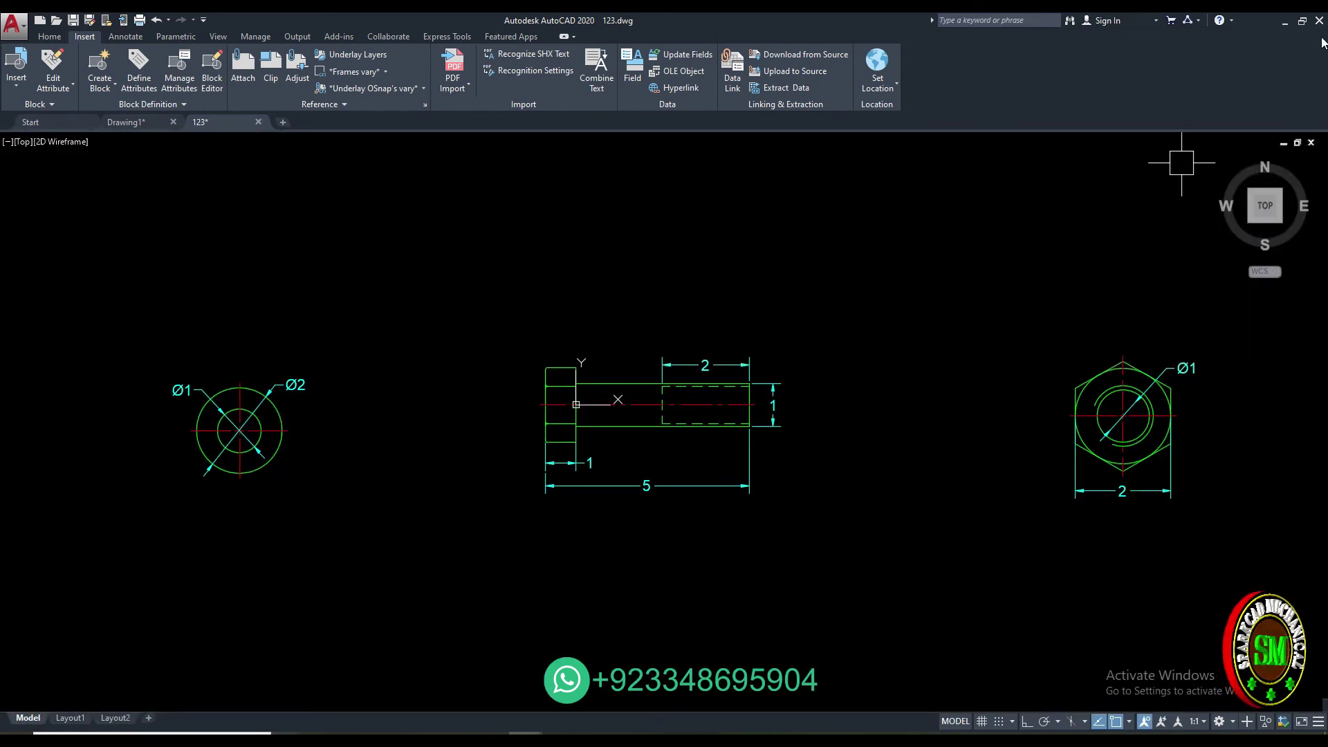
{"action": "left_click", "coordinate": [1310, 143]}
{"action": "left_click", "coordinate": [711, 408]}
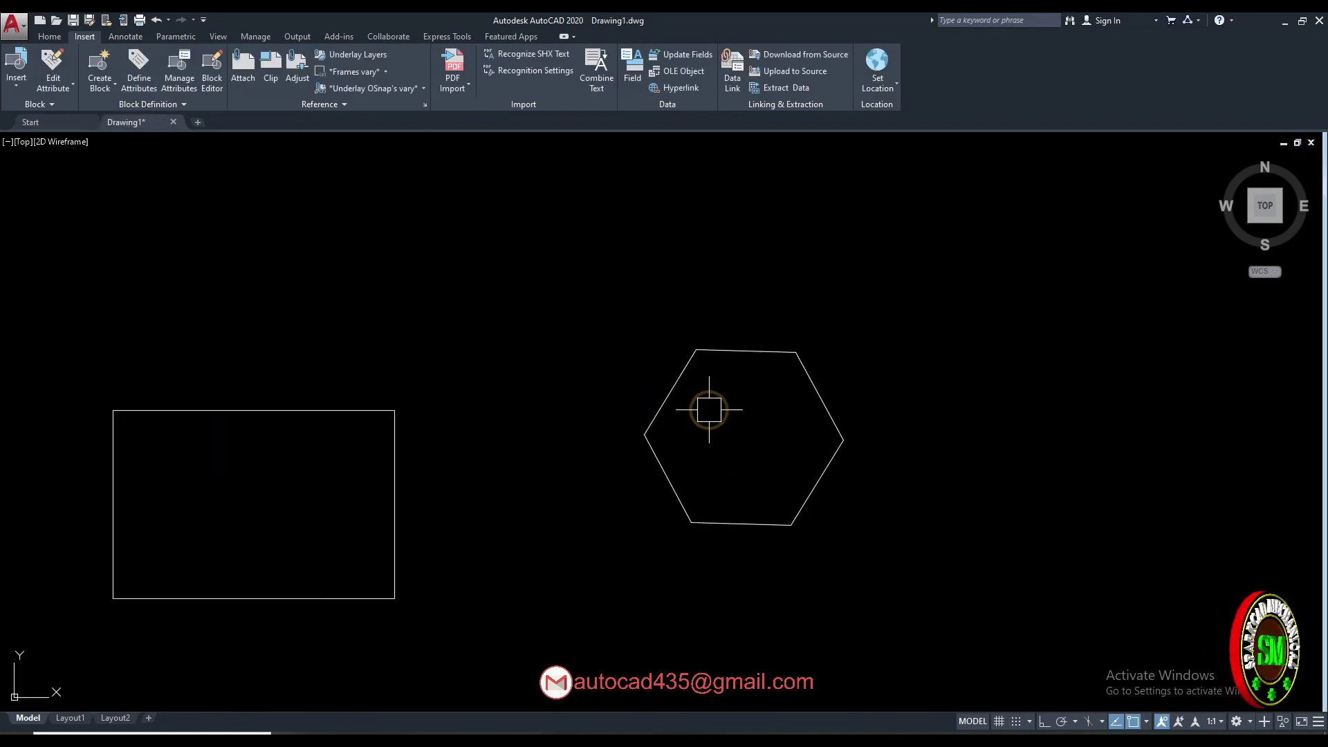
{"action": "middle_click_drag", "start_coordinate": [723, 395], "coordinate": [890, 299]}
{"action": "scroll", "coordinate": [692, 287], "scroll_direction": "down", "scroll_amount": 2}
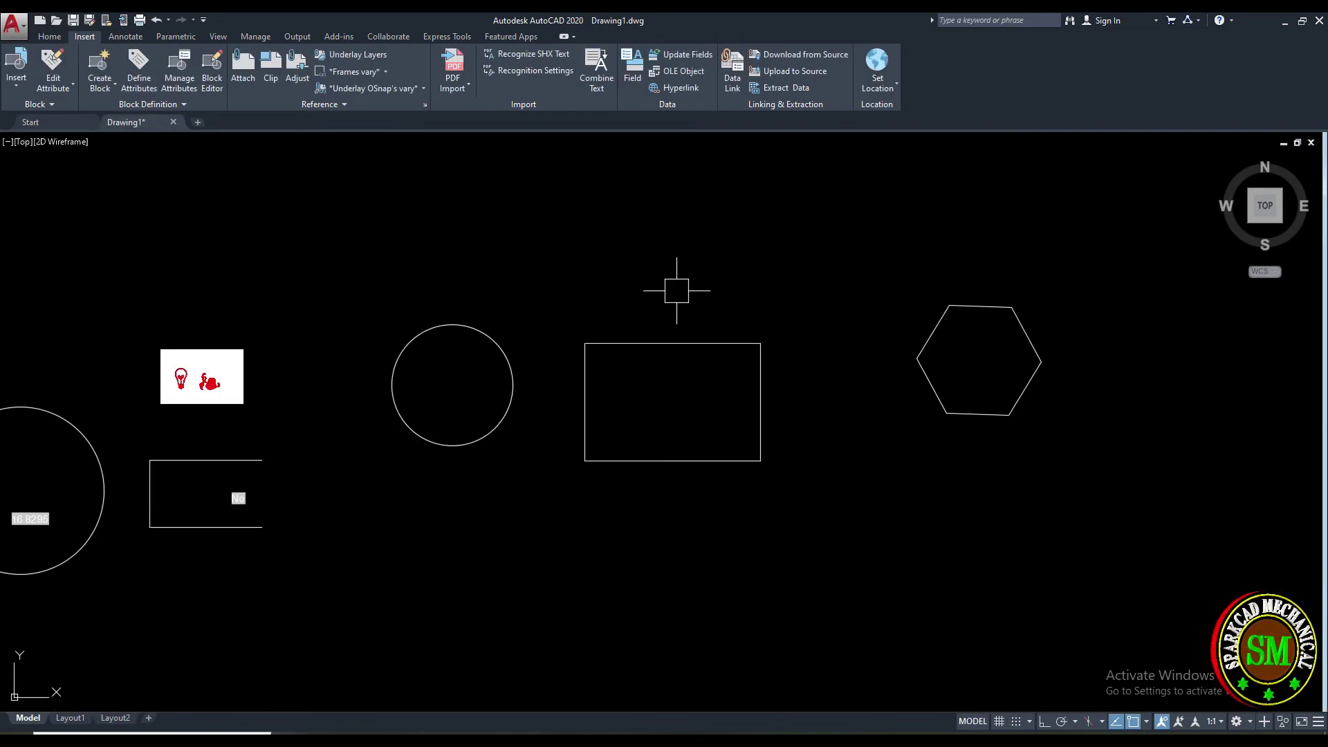
{"action": "middle_click_drag", "start_coordinate": [537, 329], "coordinate": [747, 344]}
{"action": "middle_click_drag", "start_coordinate": [537, 349], "coordinate": [561, 365]}
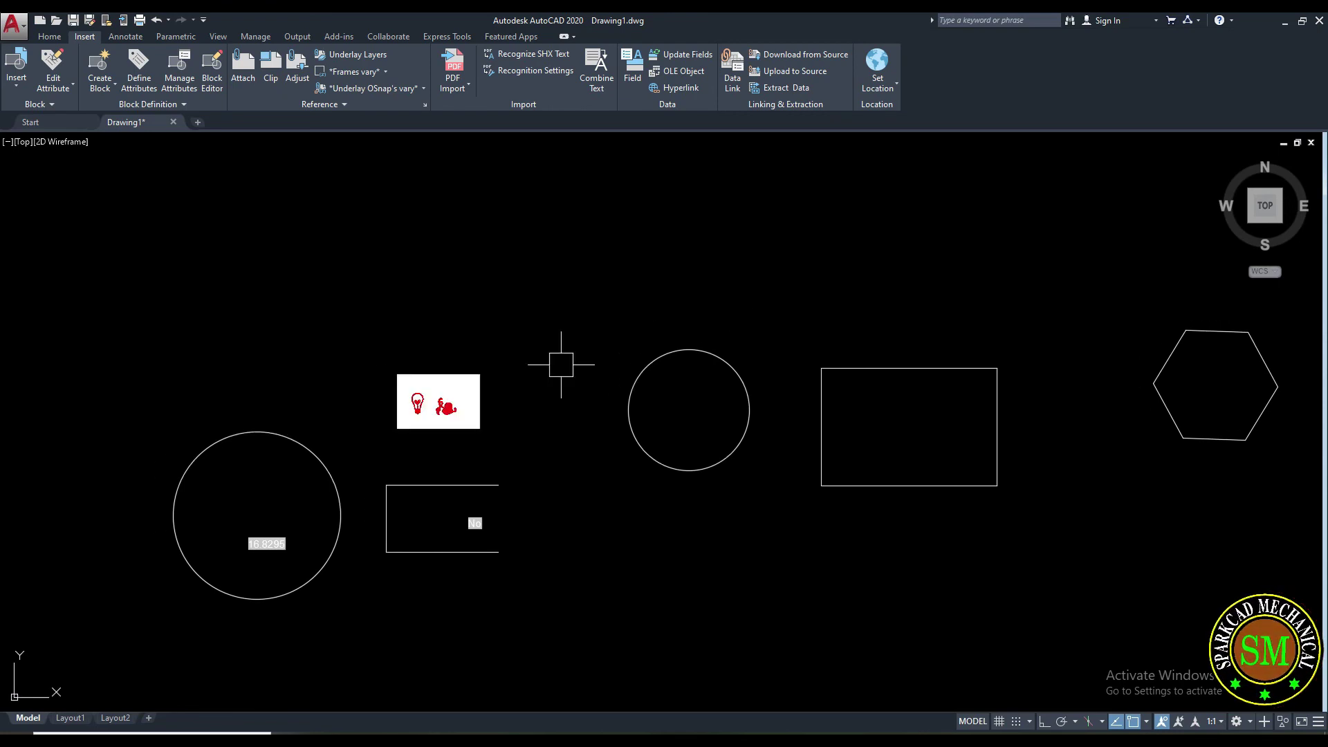